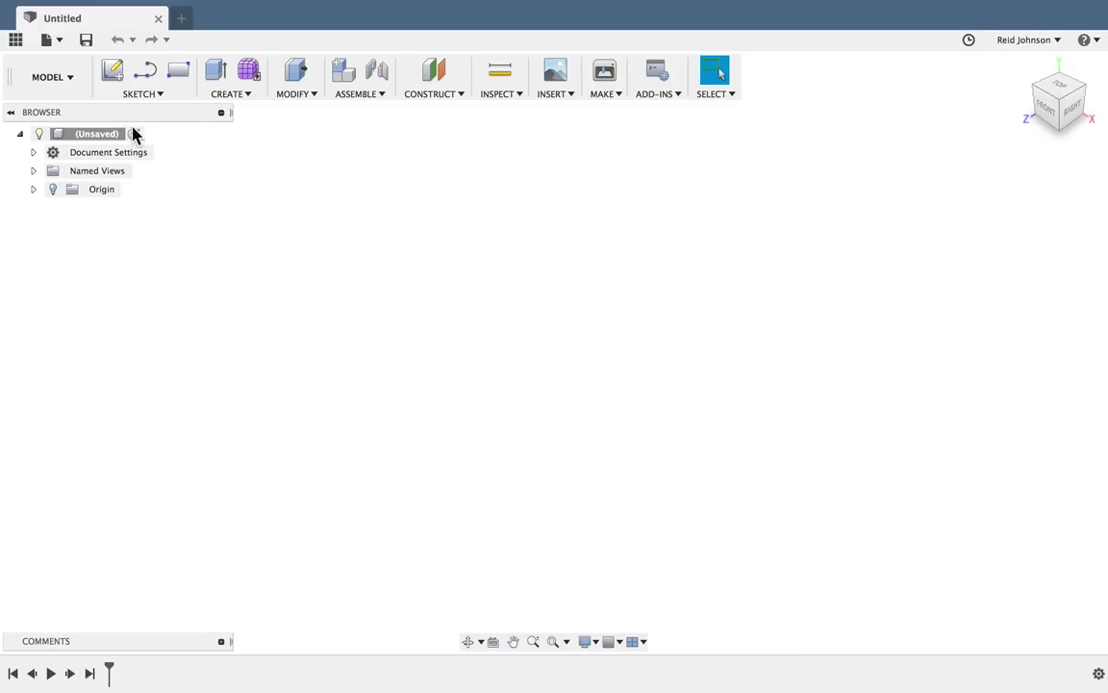
Step: Create a folder named "Toothbrush Tutorial" in the Learning project's master branch and open it
left_click(15, 42)
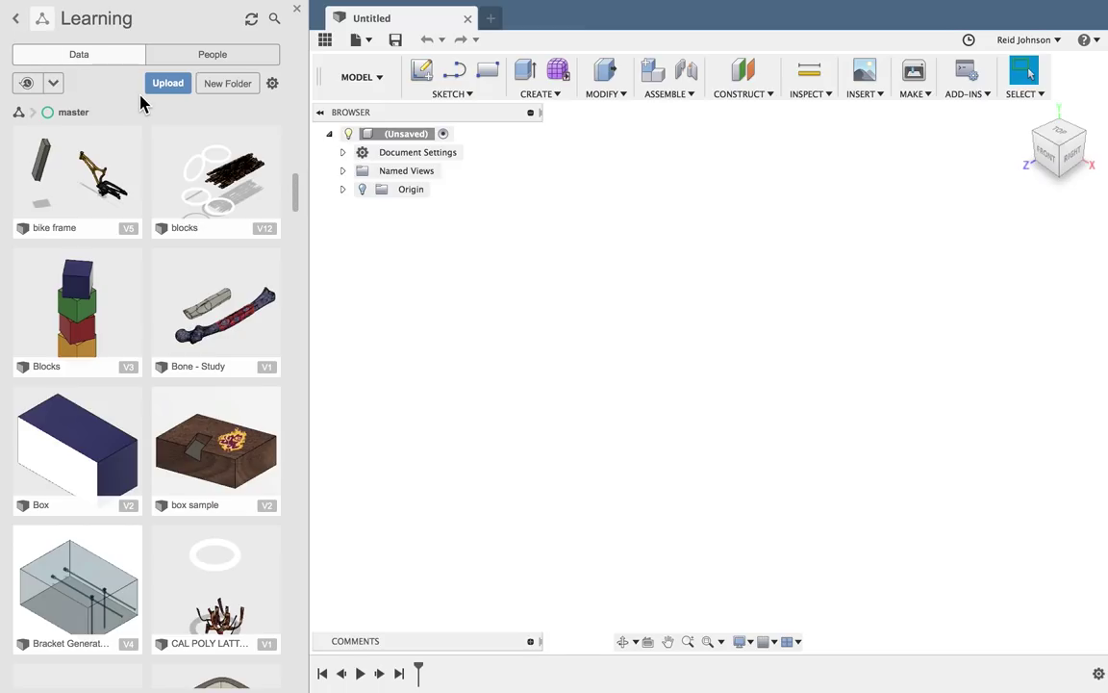
left_click(229, 84)
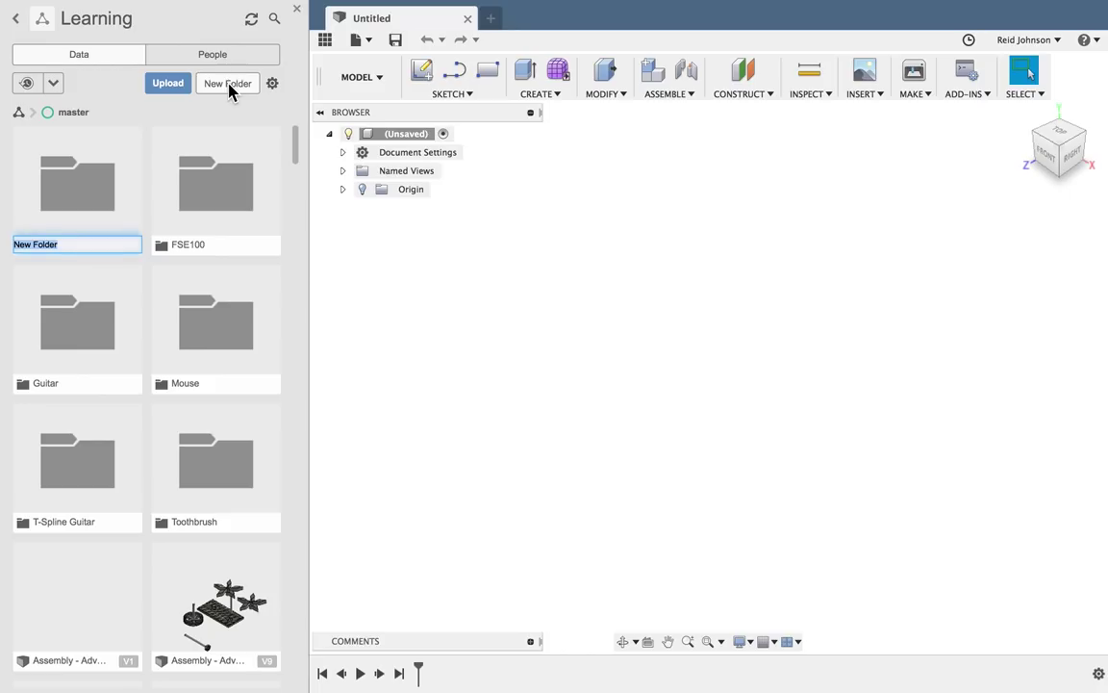
type("Toothbrush Tutorial")
key("Return")
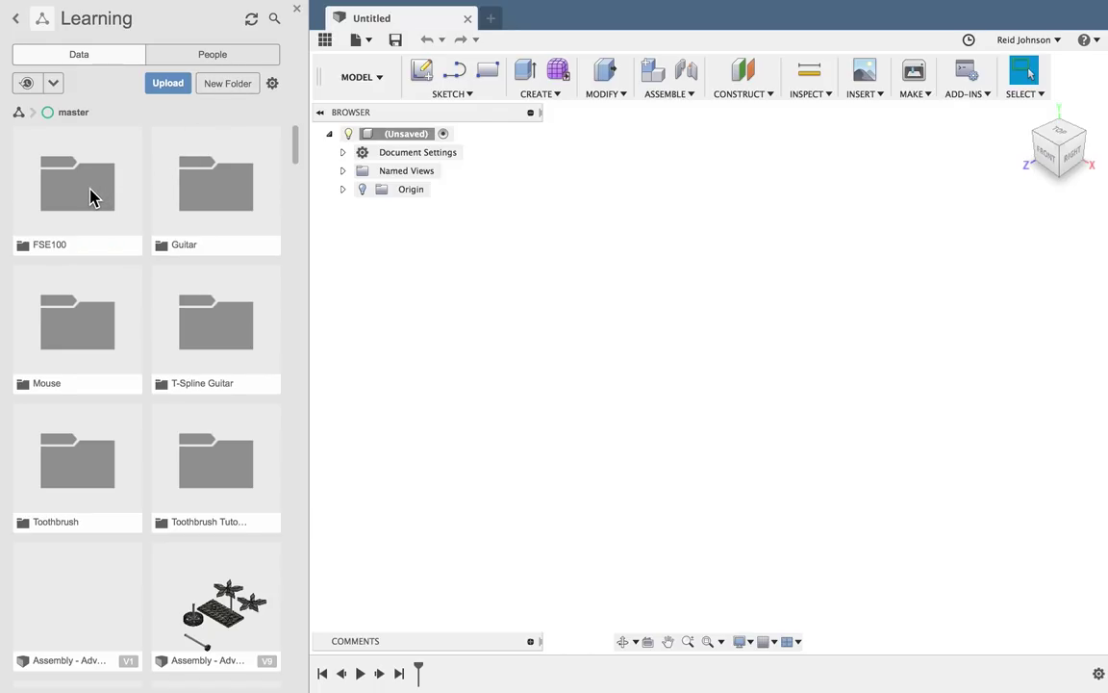
scroll(163, 365, "down", 3)
double_click(224, 326)
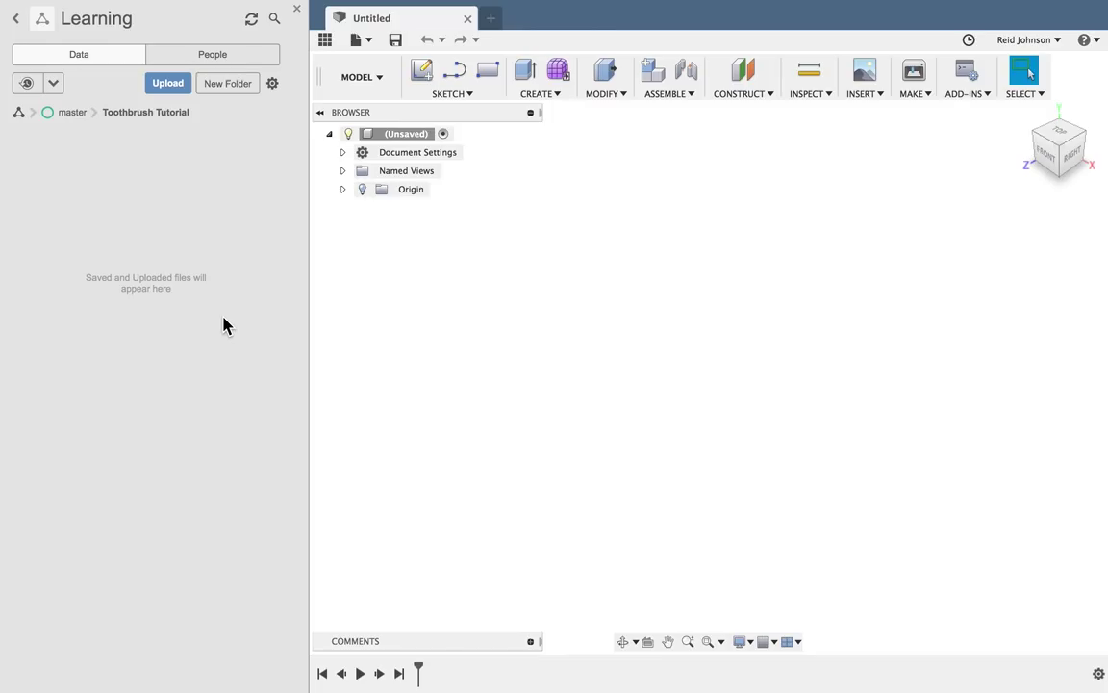
Step: Save the untitled design as "Toothbrush Head" in the Learning project's Toothbrush Tutorial folder
left_click(362, 40)
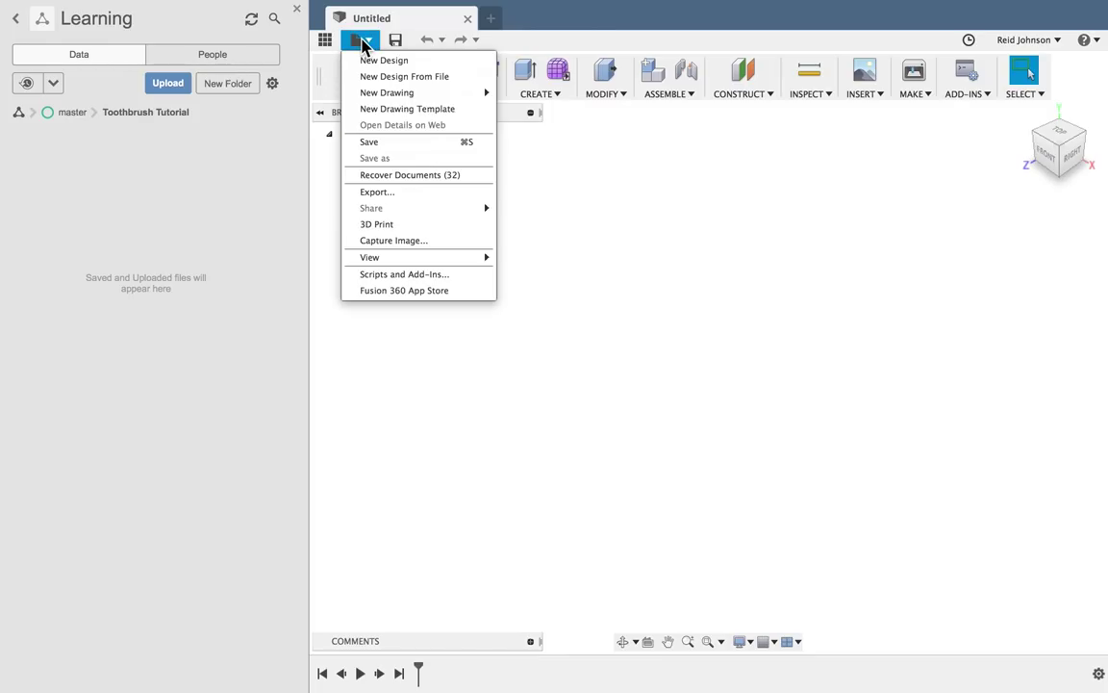
left_click(370, 142)
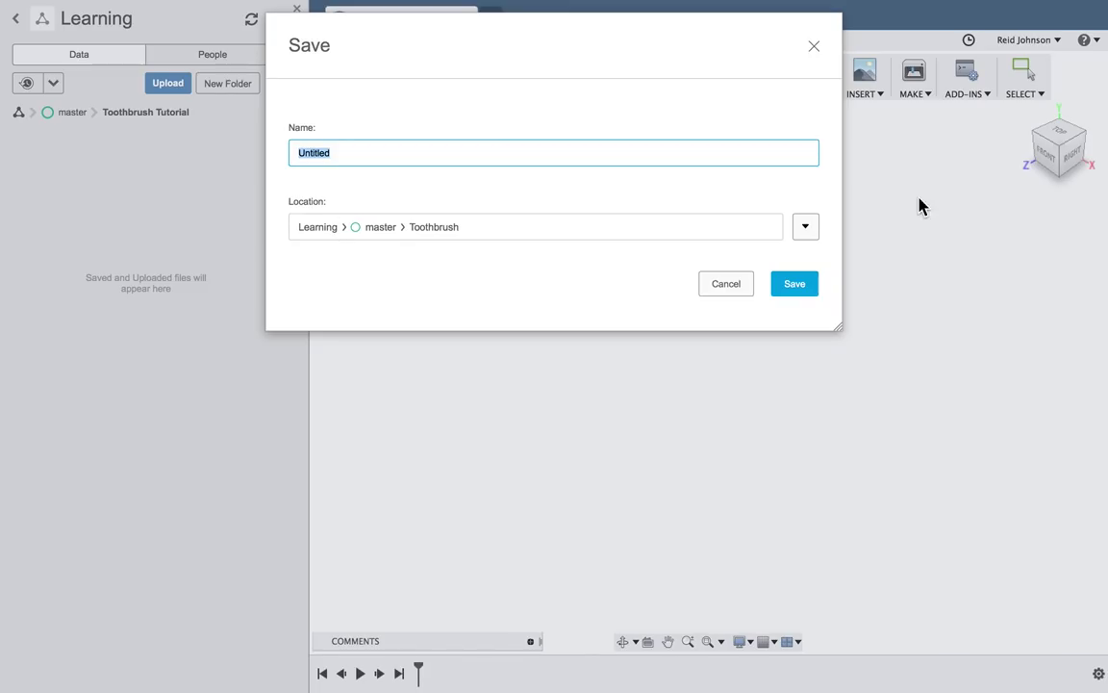
left_click(806, 230)
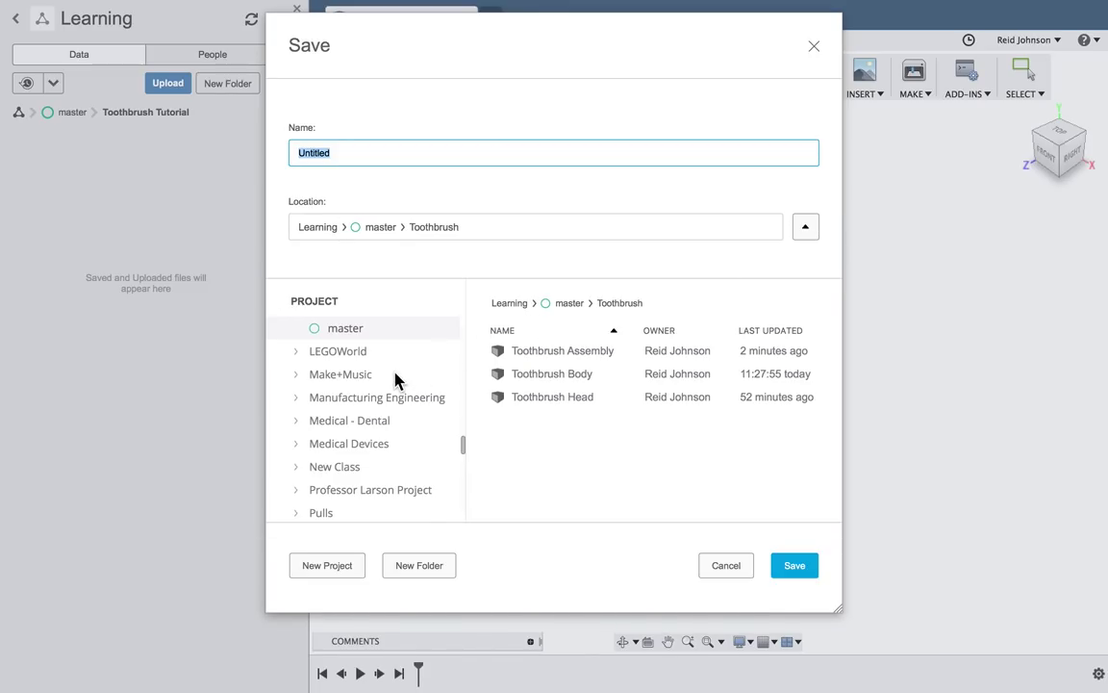
double_click(332, 352)
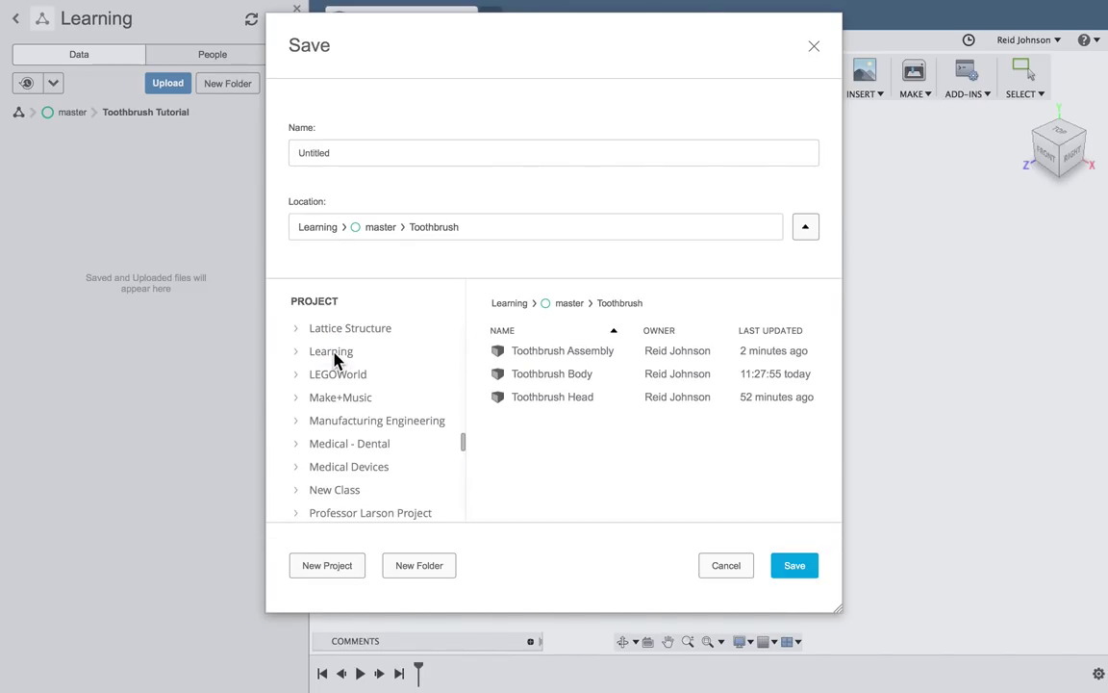
left_click(509, 303)
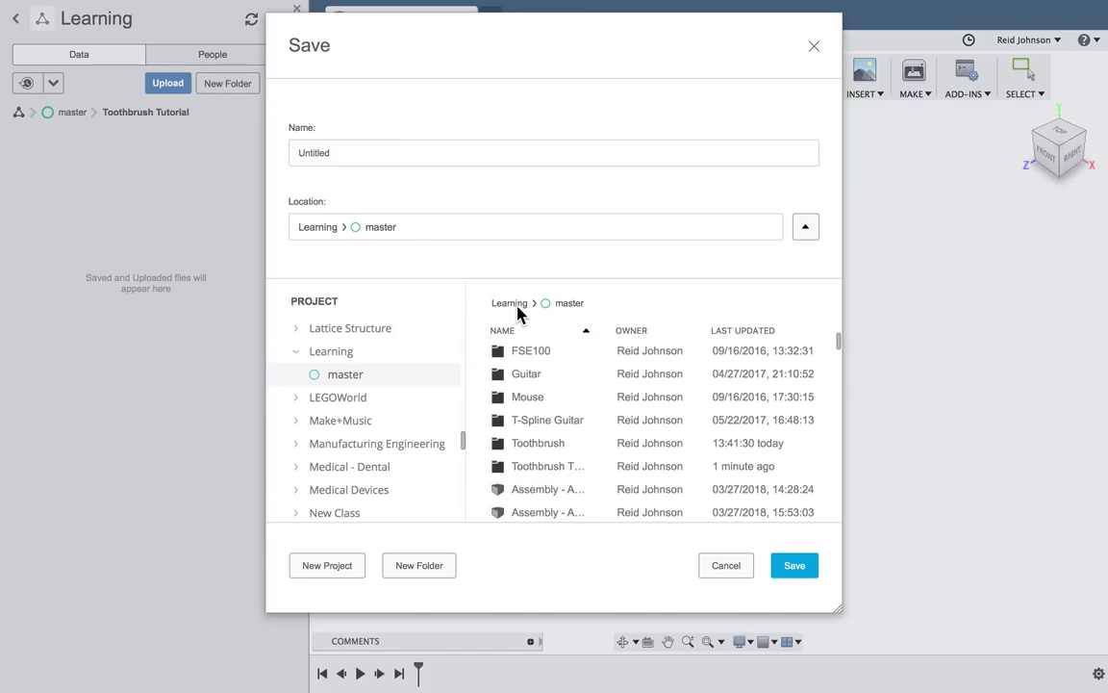
double_click(543, 467)
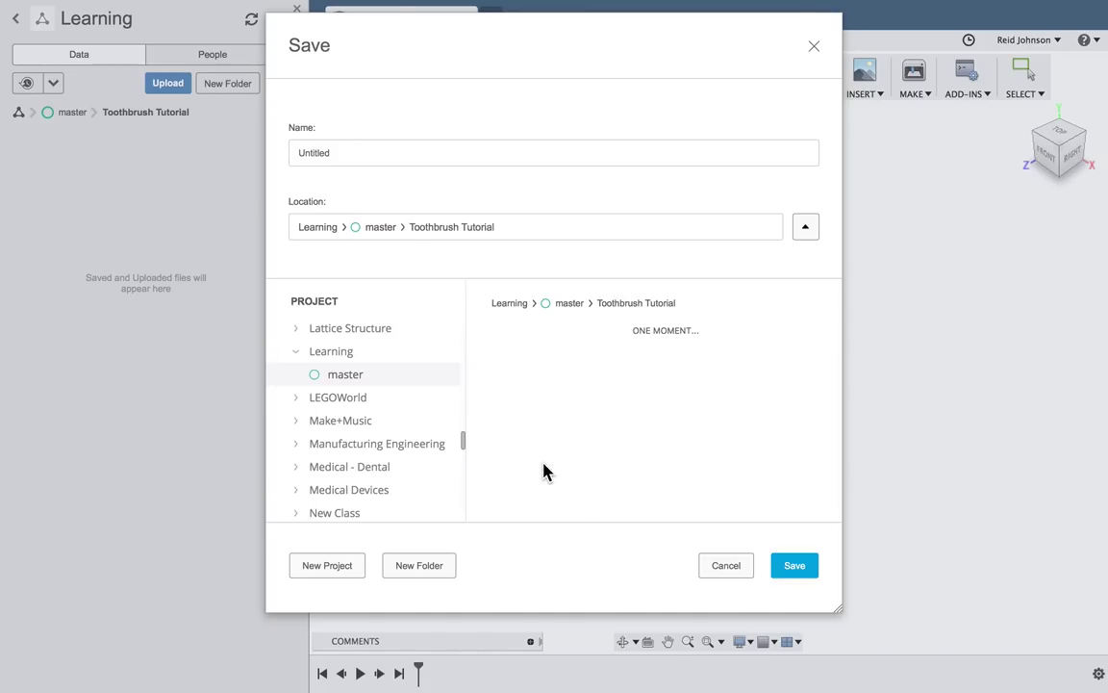
left_click(335, 152)
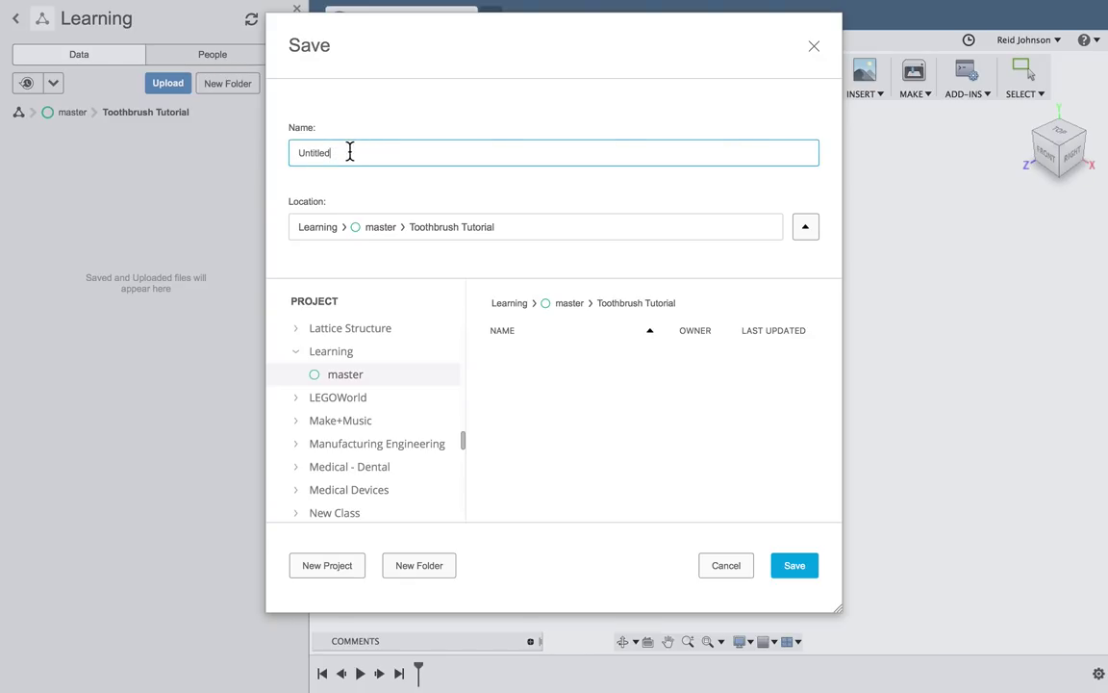
double_click(348, 151)
type("Toothbrush Head")
left_click(799, 571)
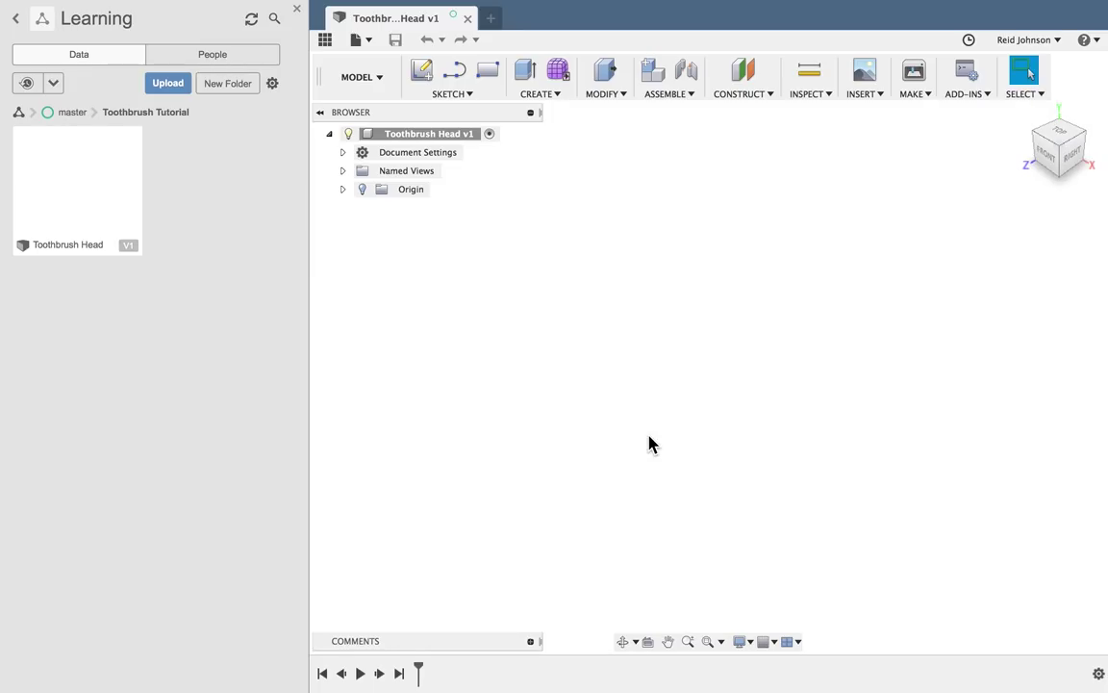
Step: Start a sketch on the front plane and draw a 7 mm horizontal line rightward from the origin
left_click(452, 95)
left_click(458, 114)
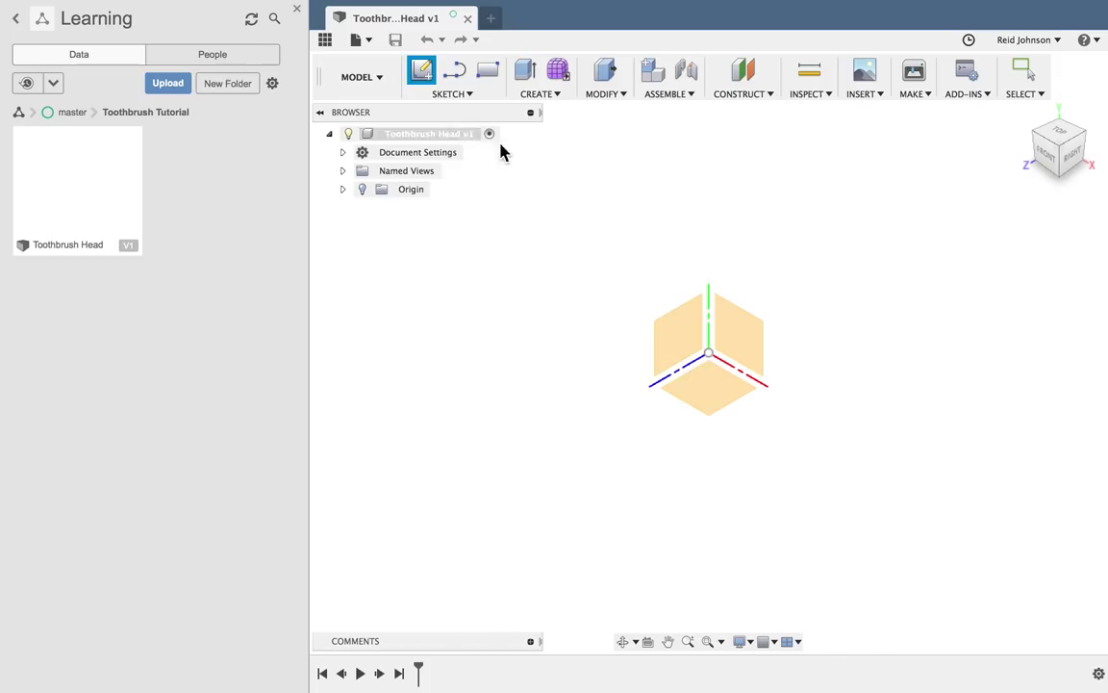
left_click(726, 343)
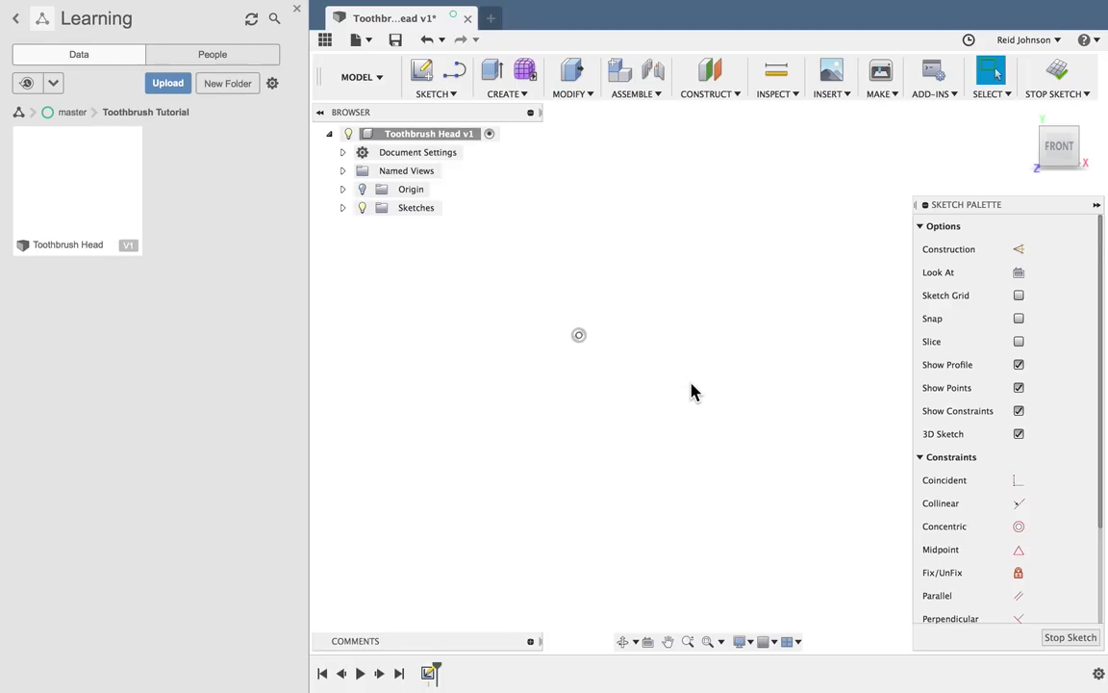
key("l")
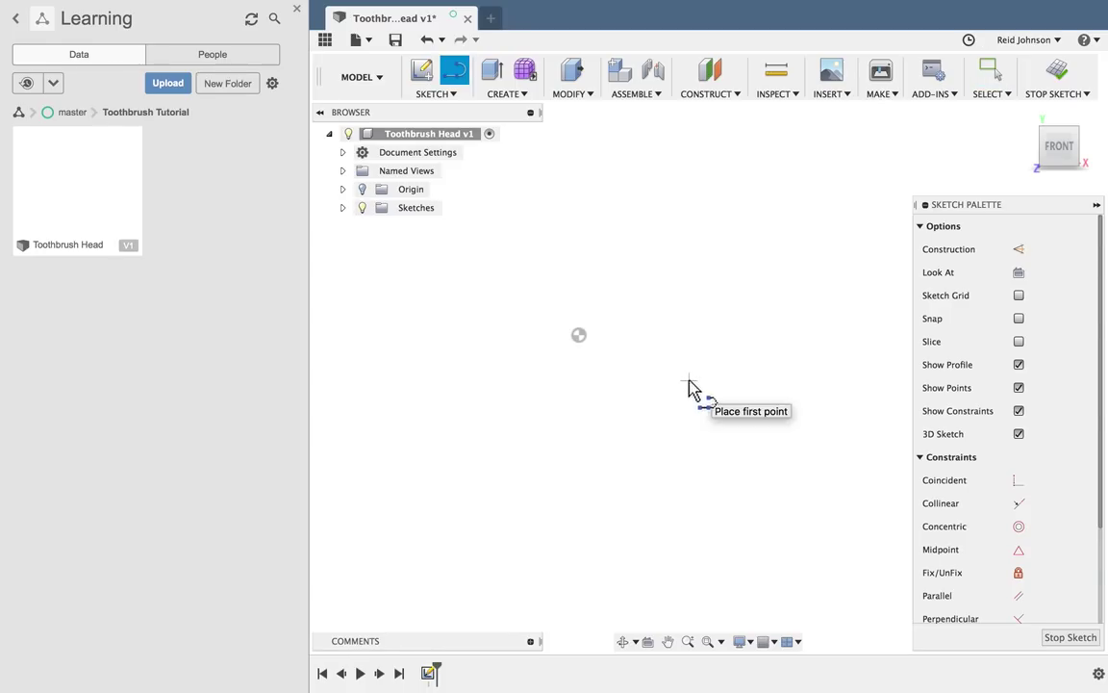
left_click(579, 336)
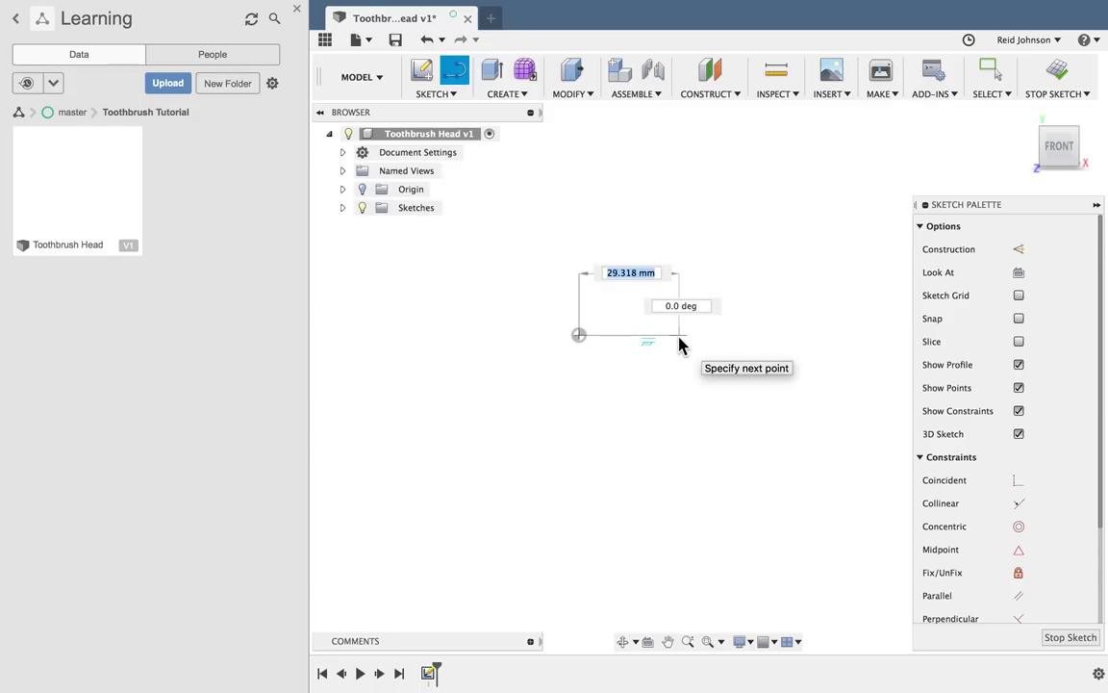
type("7")
key("Return")
key("Escape")
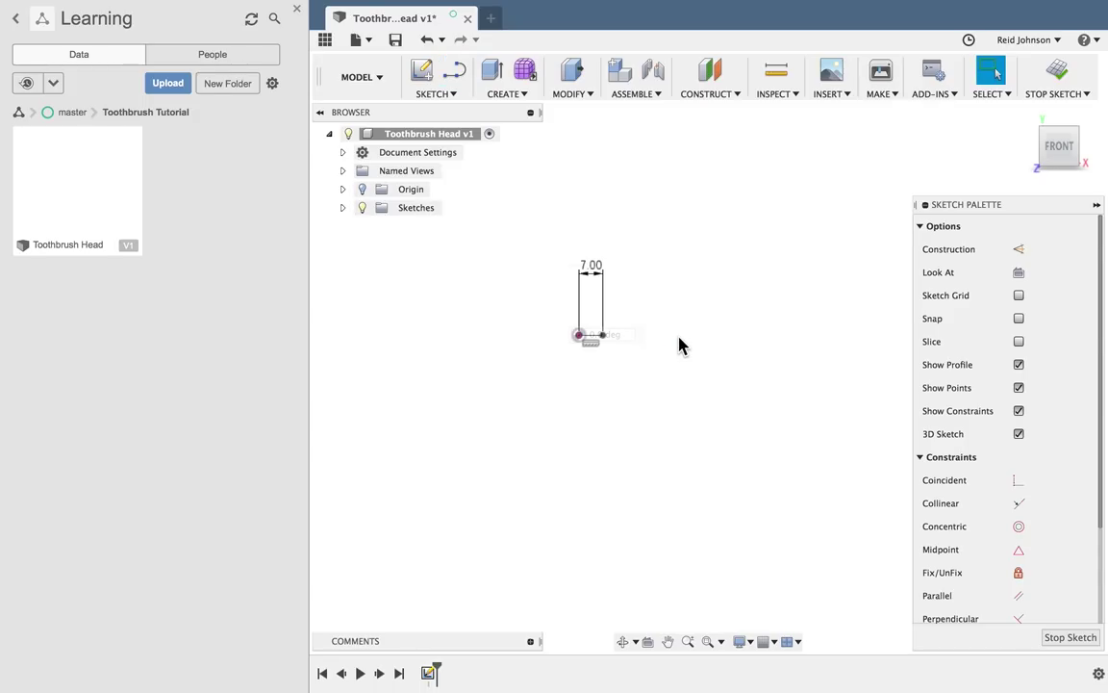
Step: Draw a 3 mm vertical line downward from the right end of the 7 mm line
scroll(679, 346, "up", 5)
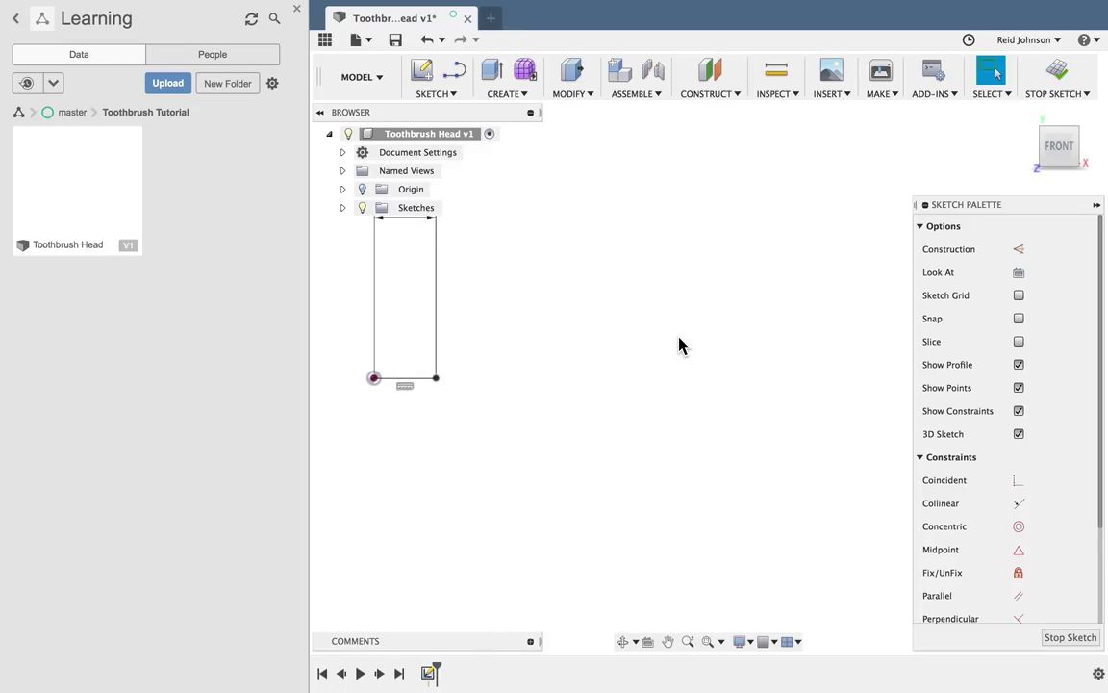
scroll(680, 347, "up", 3)
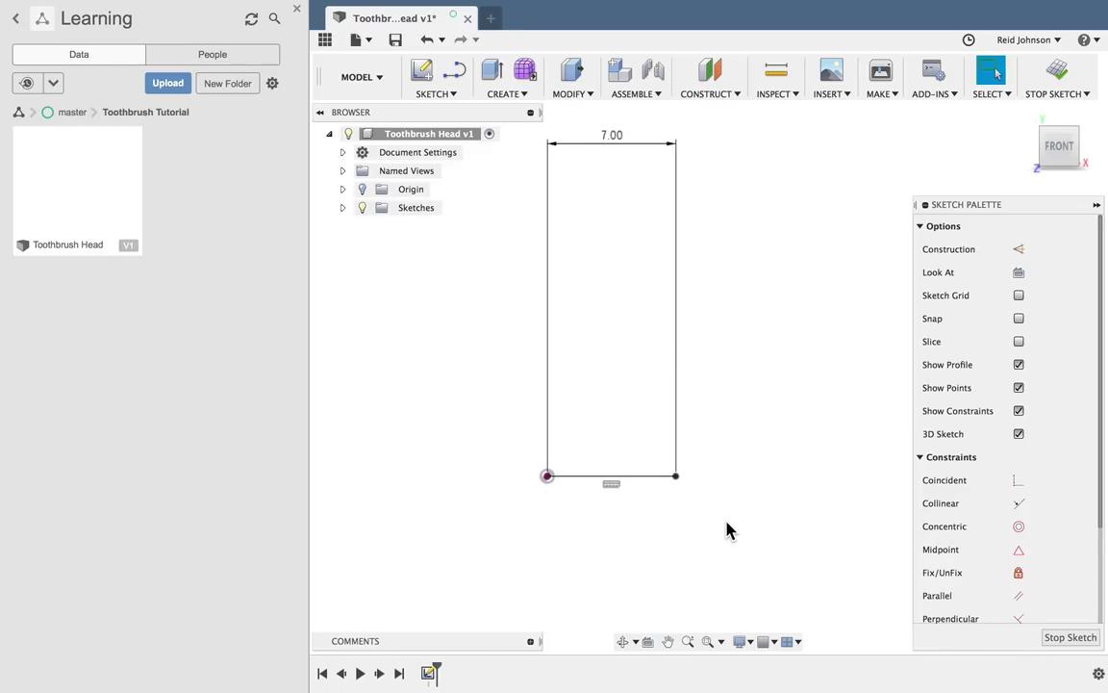
key("l")
left_click(678, 478)
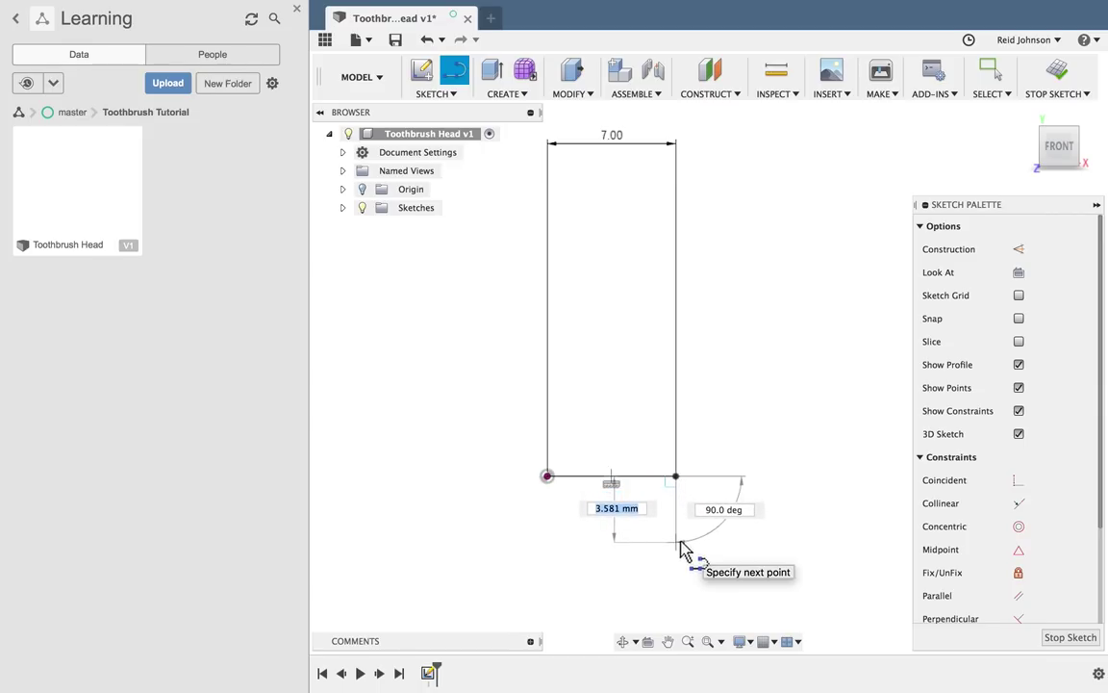
type("3")
key("Return")
key("Escape")
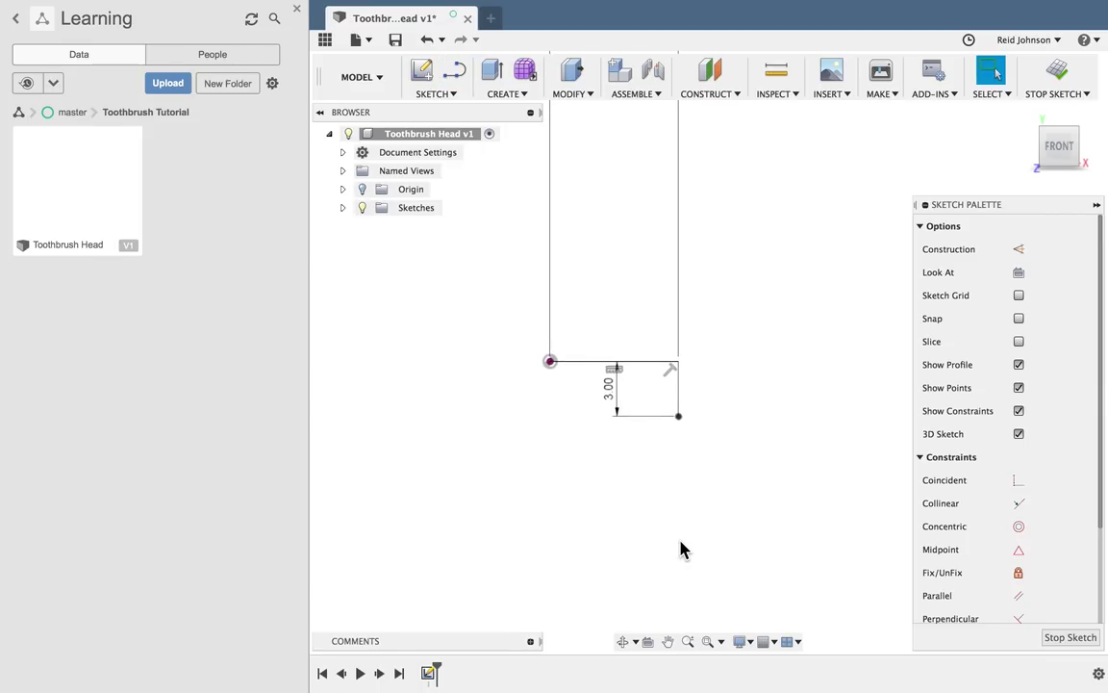
Step: Draw a 1 mm horizontal line leftward from the lower end of the 3 mm line
key("l")
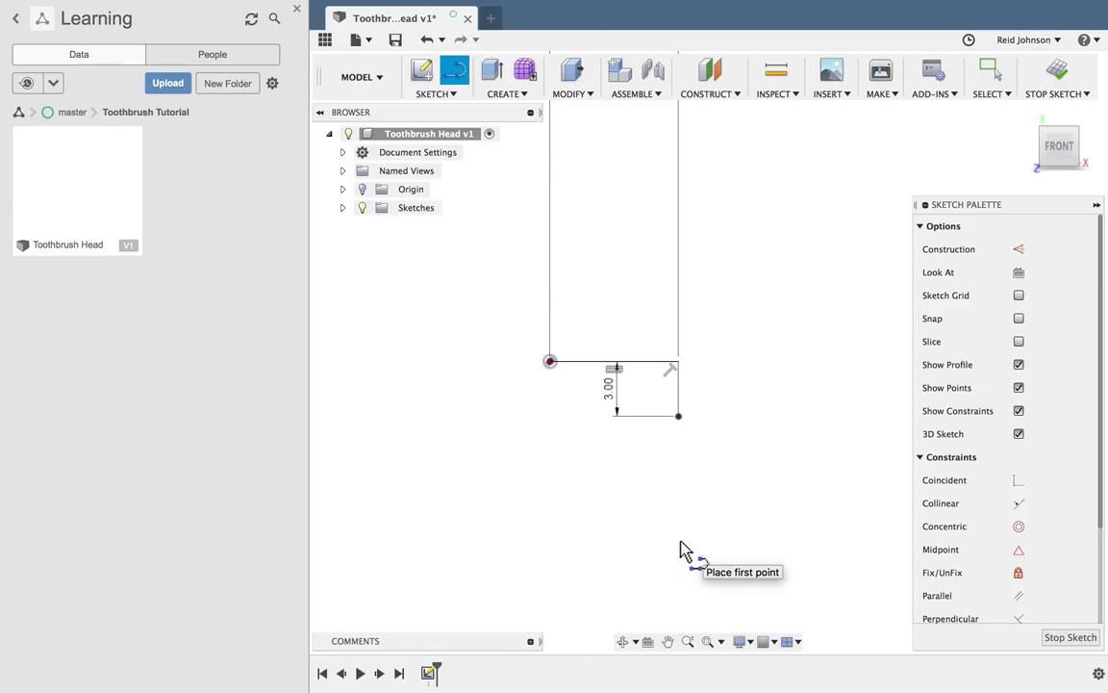
left_click(680, 418)
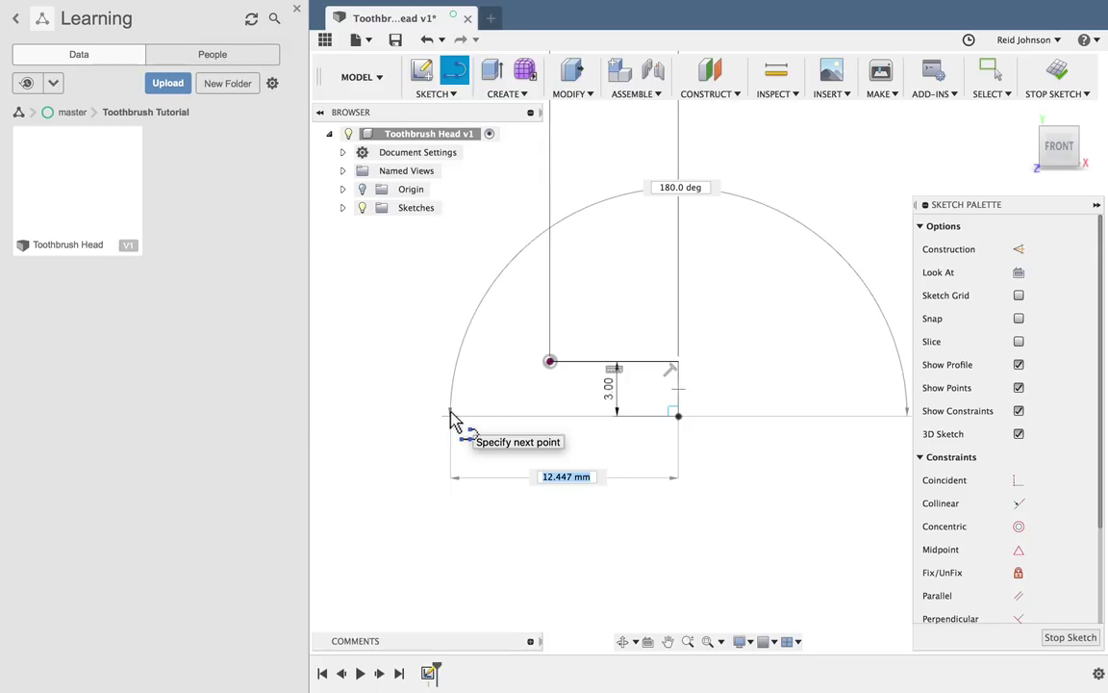
type("1")
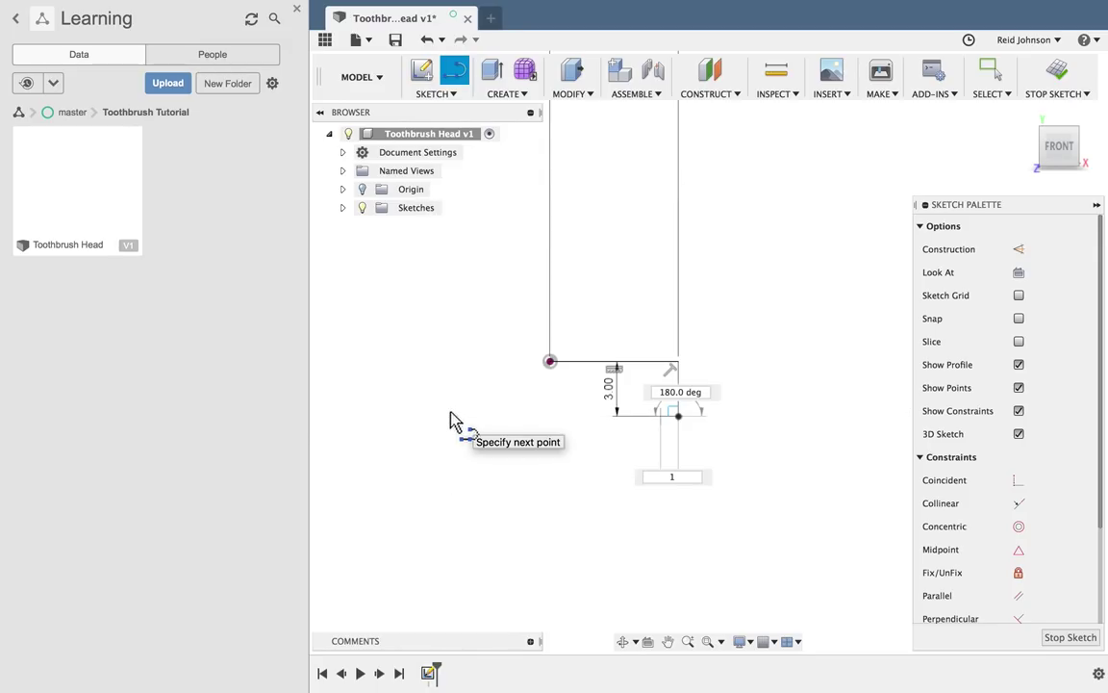
key("Return")
key("Escape")
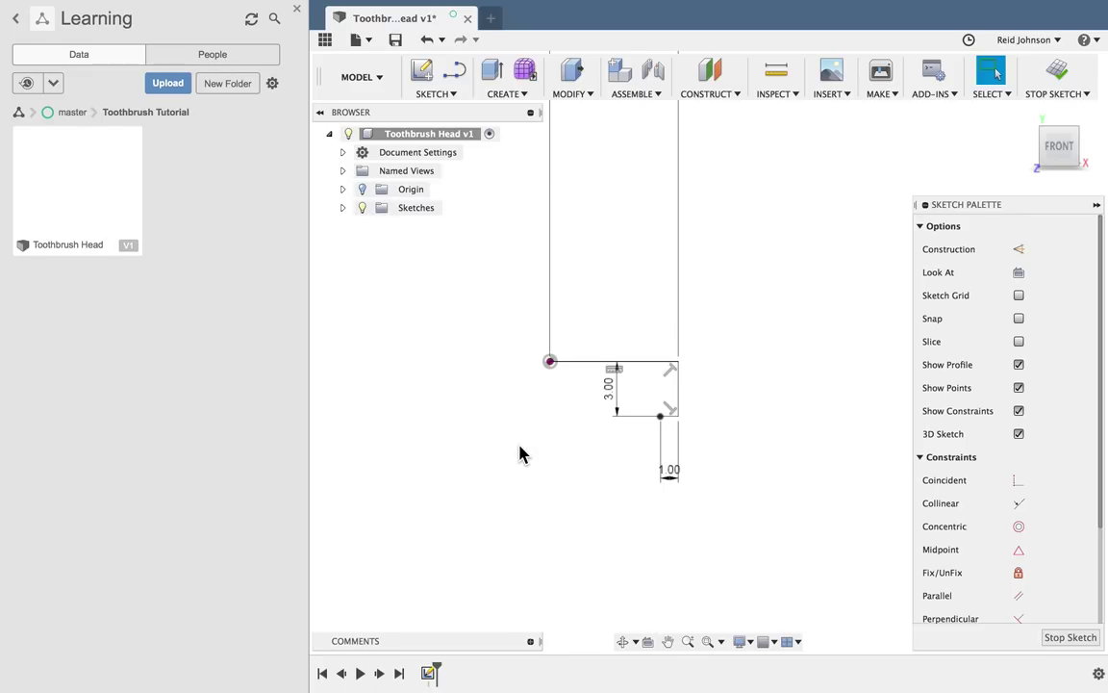
Step: Draw a 9 mm vertical line downward from the origin
key("l")
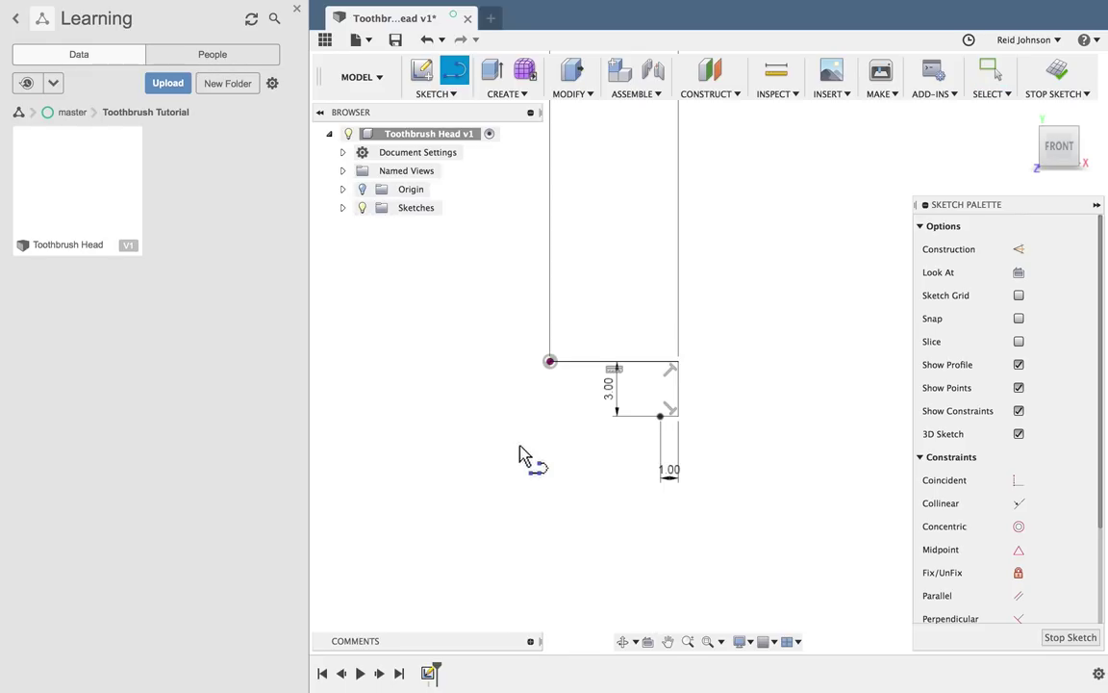
left_click(550, 365)
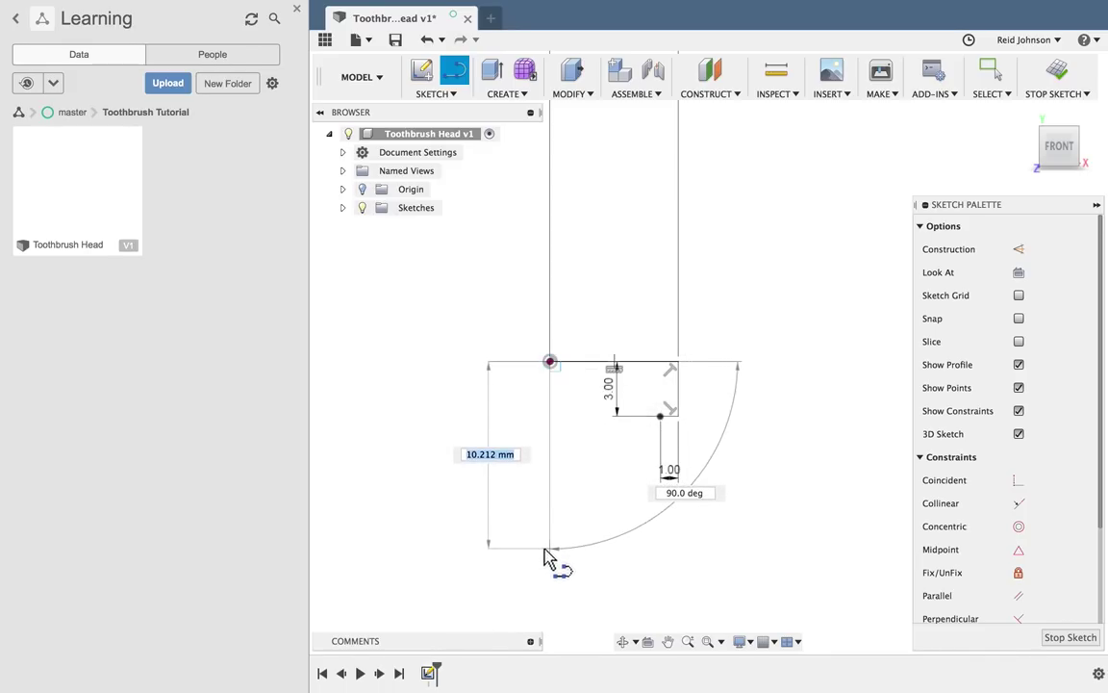
type("9")
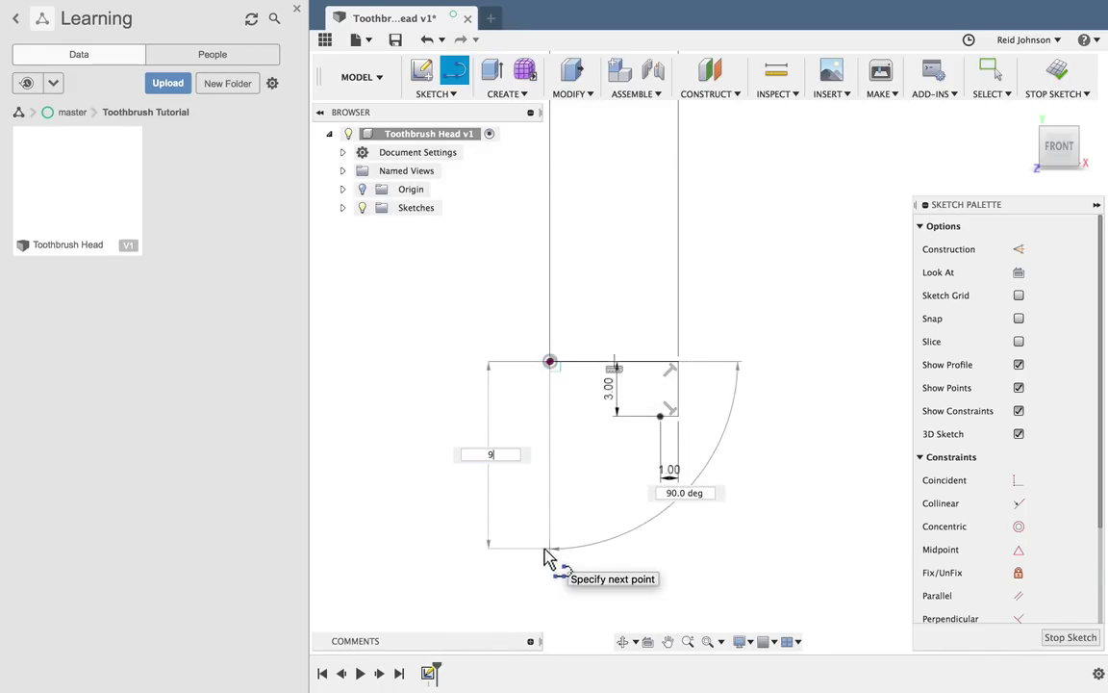
key("Return")
key("Escape")
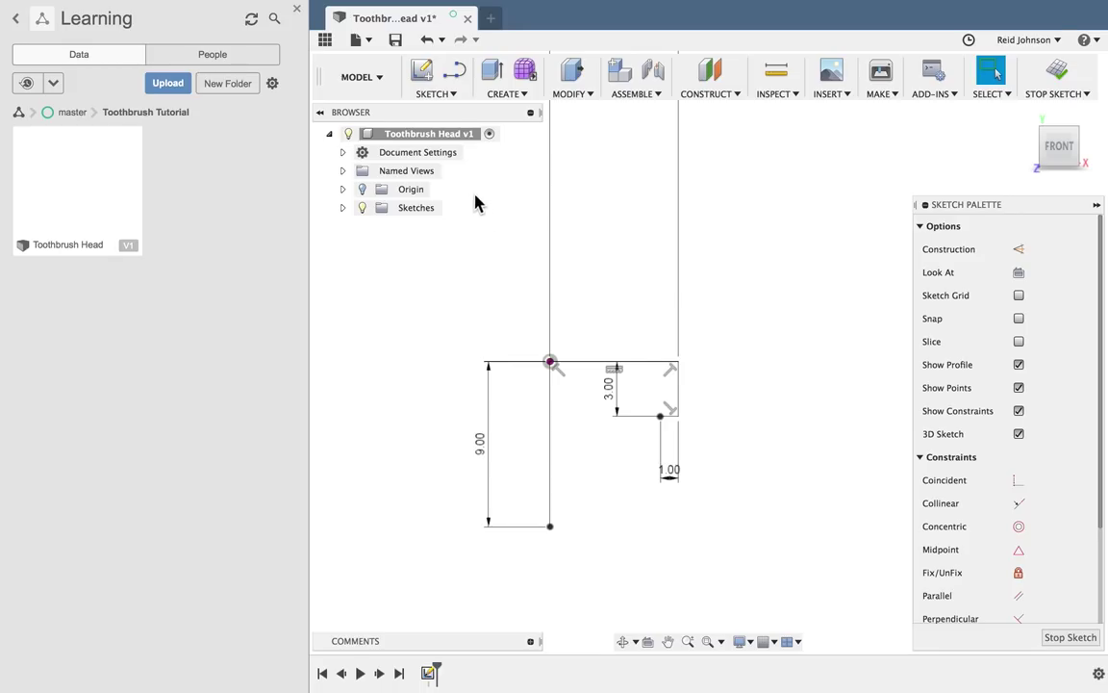
Step: Draw a center diameter circle centred on the 9 mm line, level with the 1 mm line, through the 9 mm line's lower end
left_click(449, 96)
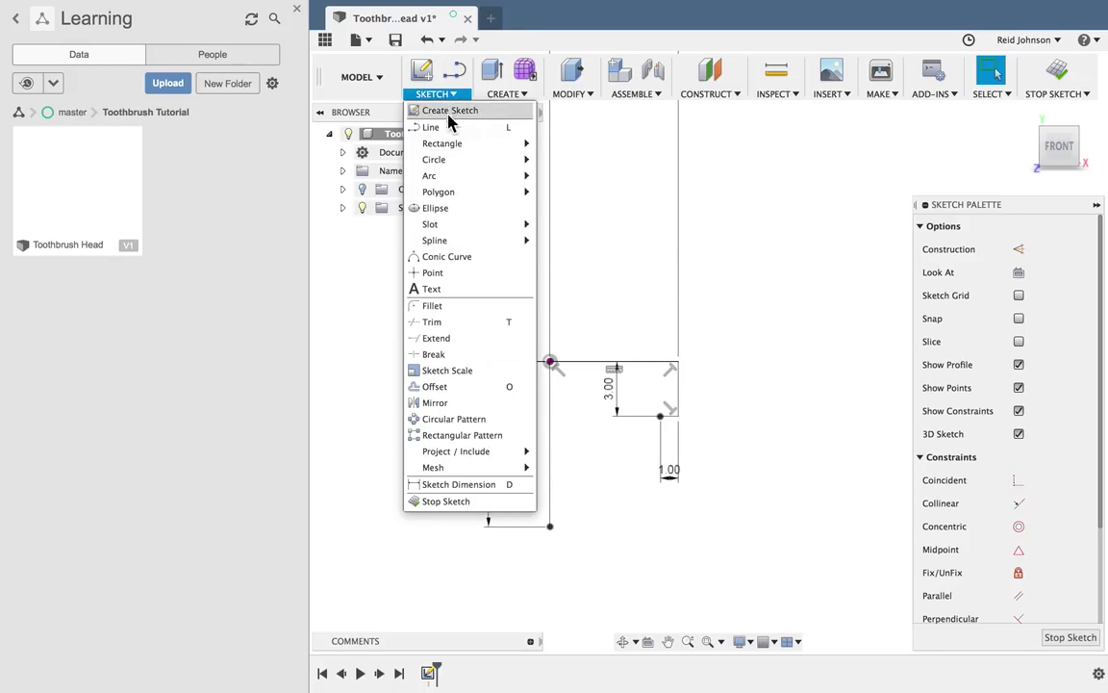
mouse_move(462, 160)
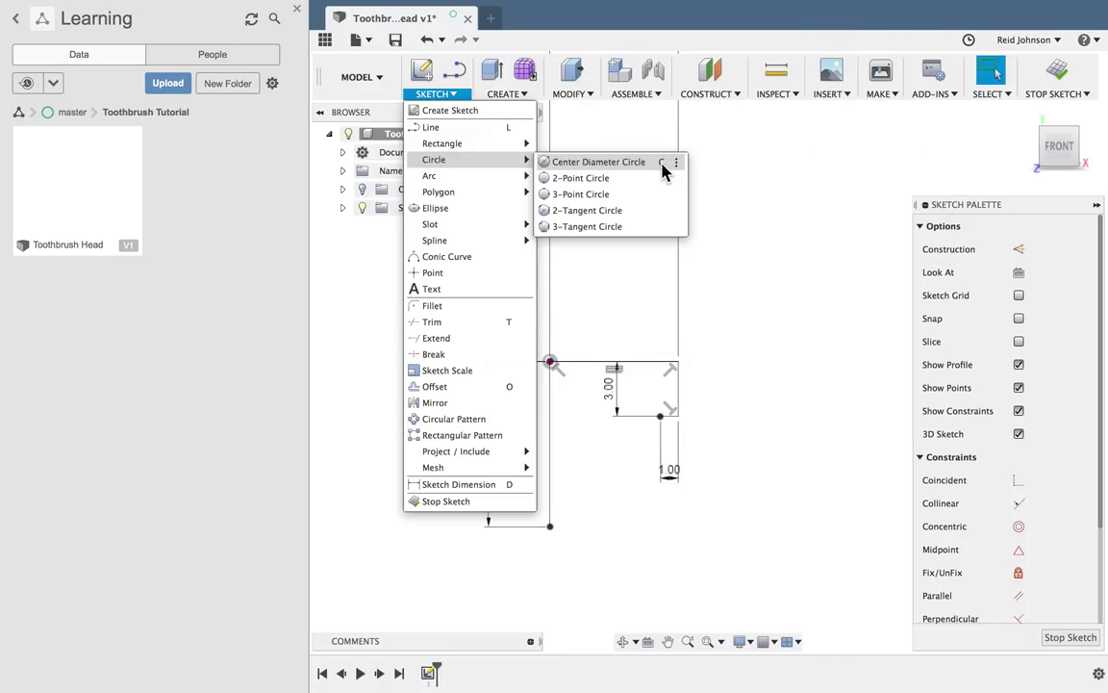
left_click(625, 170)
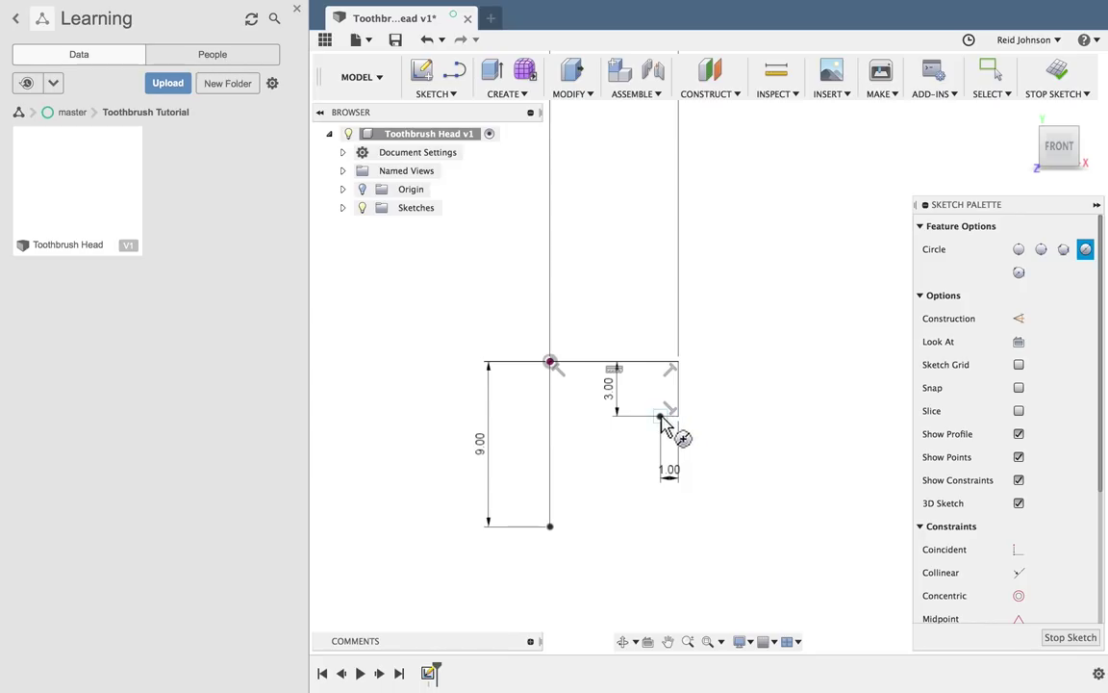
left_click(551, 420)
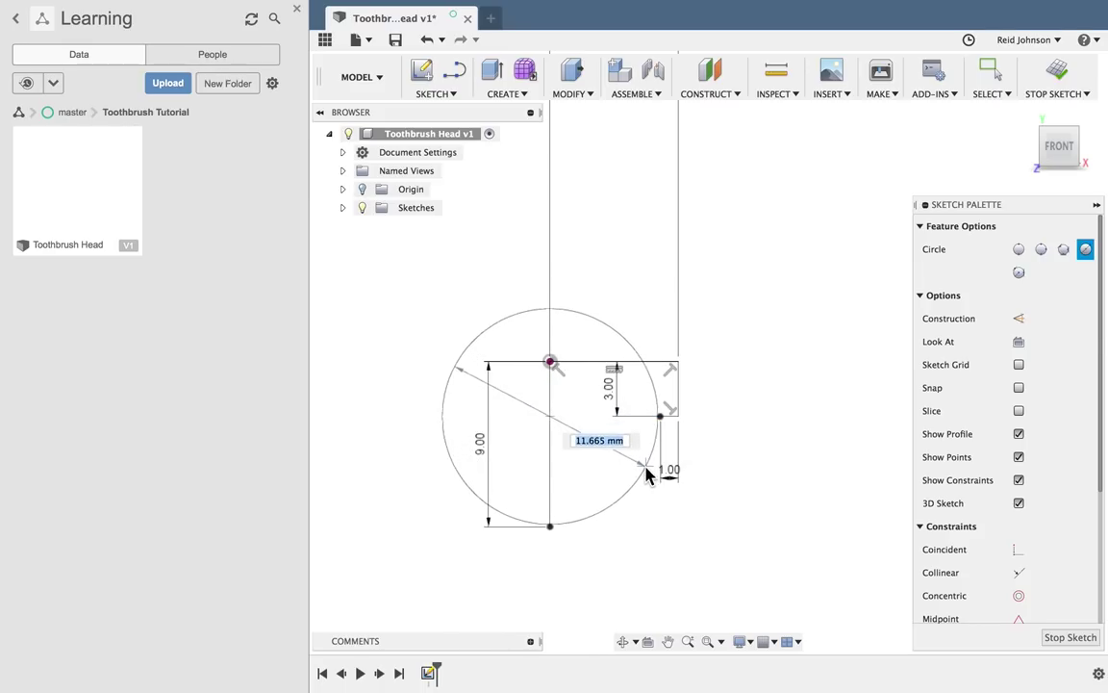
left_click(550, 528)
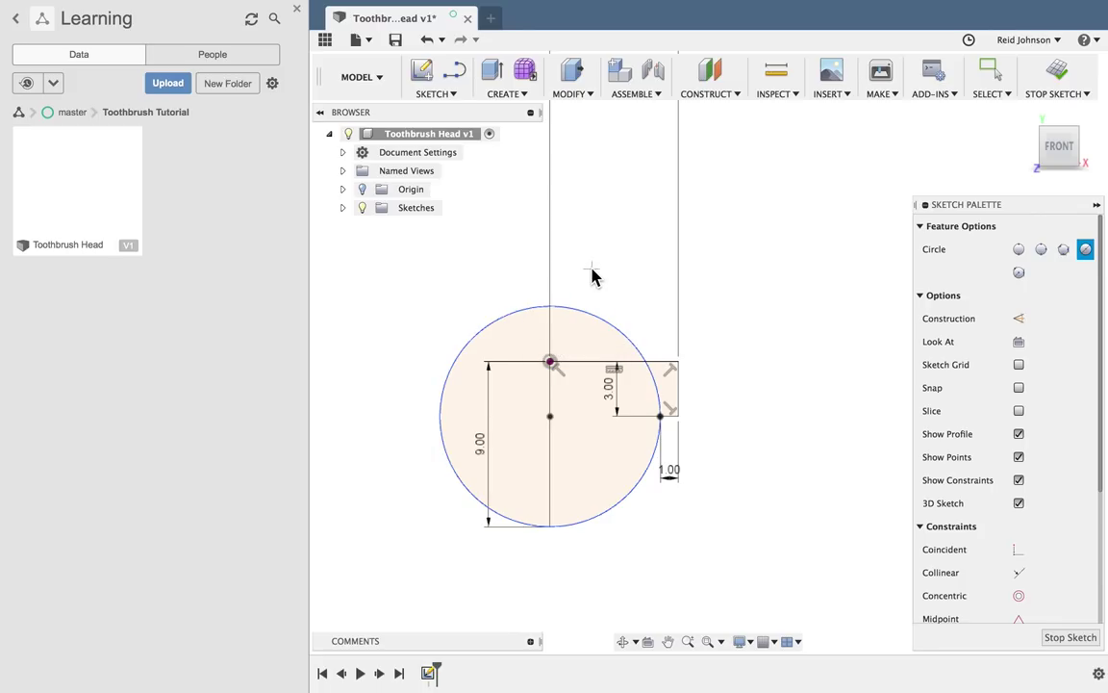
Step: Trim the circle down to the quarter arc between the 1 mm line and the lower end of the 9 mm line
key("t")
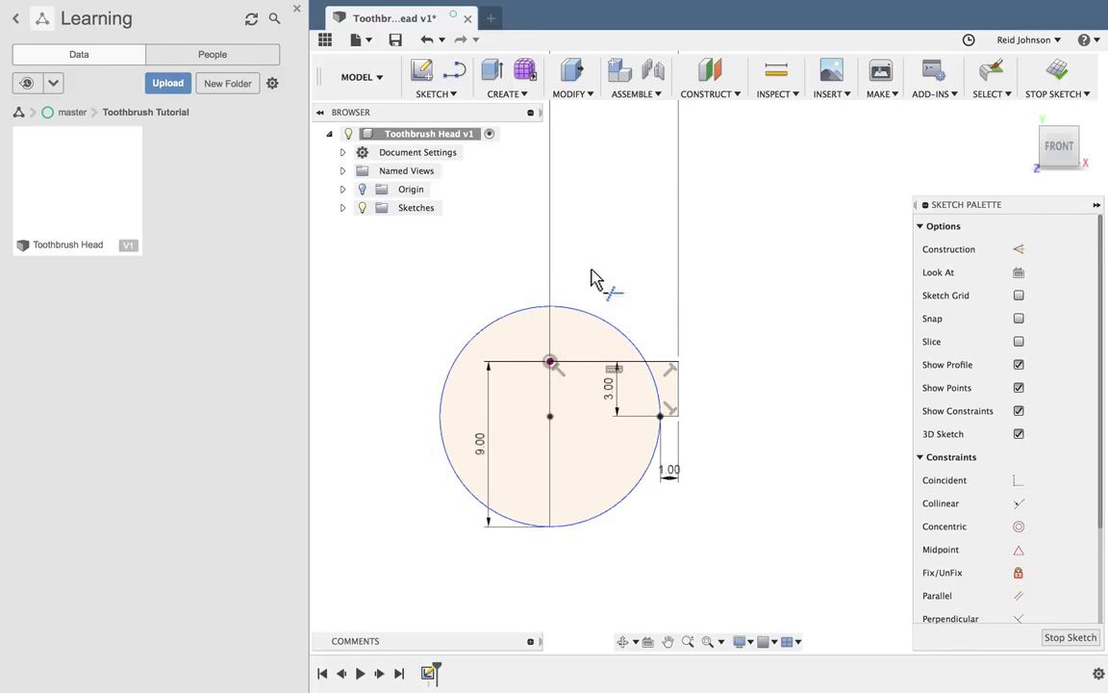
left_click(517, 526)
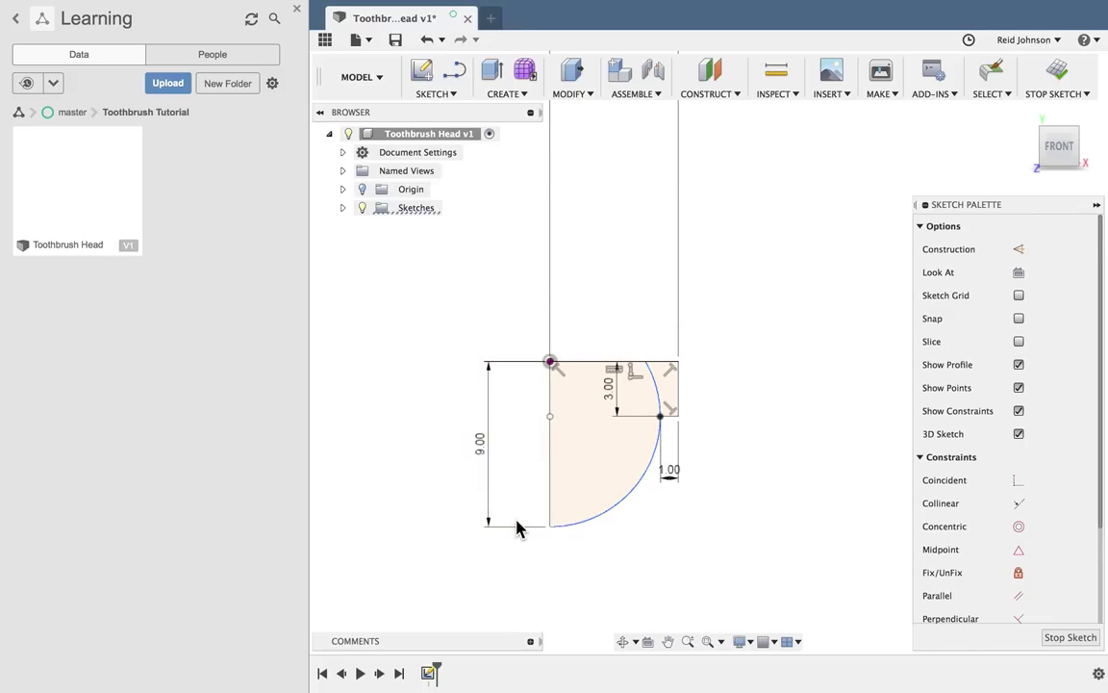
left_click(660, 399)
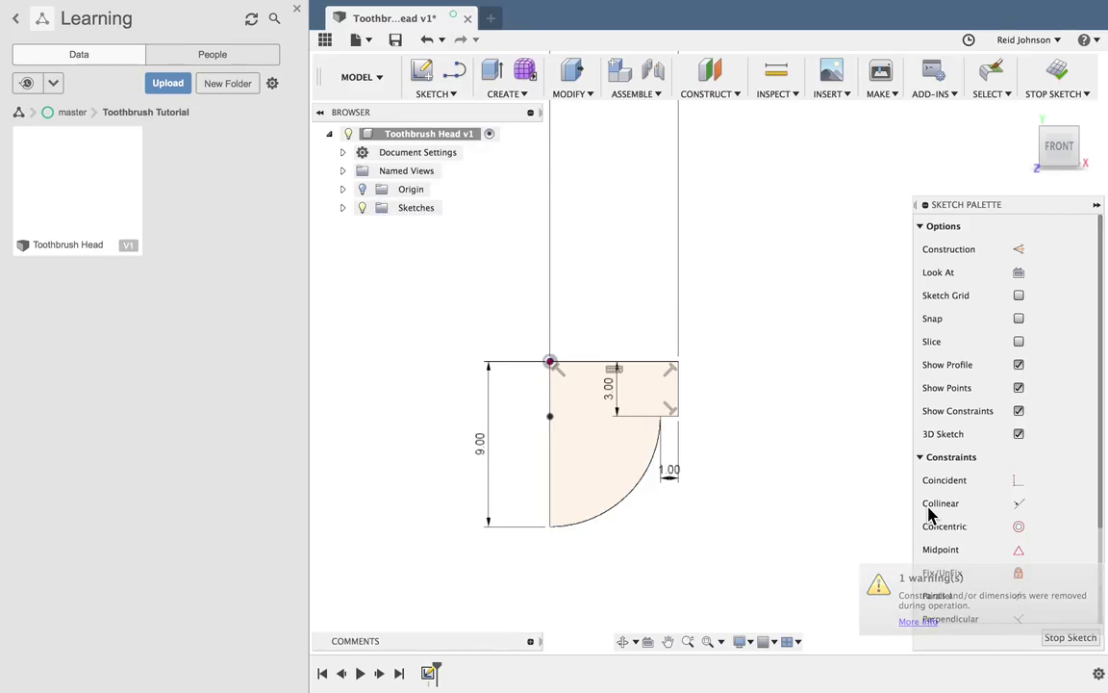
key("Escape")
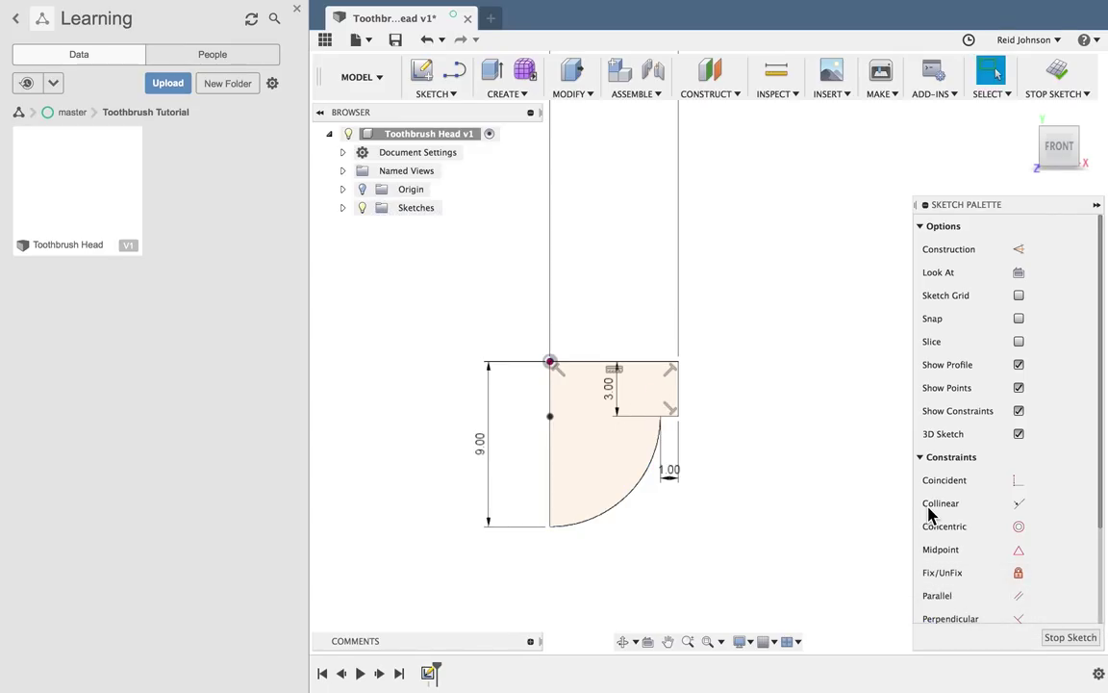
Step: Move the 7 mm, 3 mm and 1 mm dimensions clear of the profile but close to it, and finish the sketch
scroll(688, 458, "down", 1)
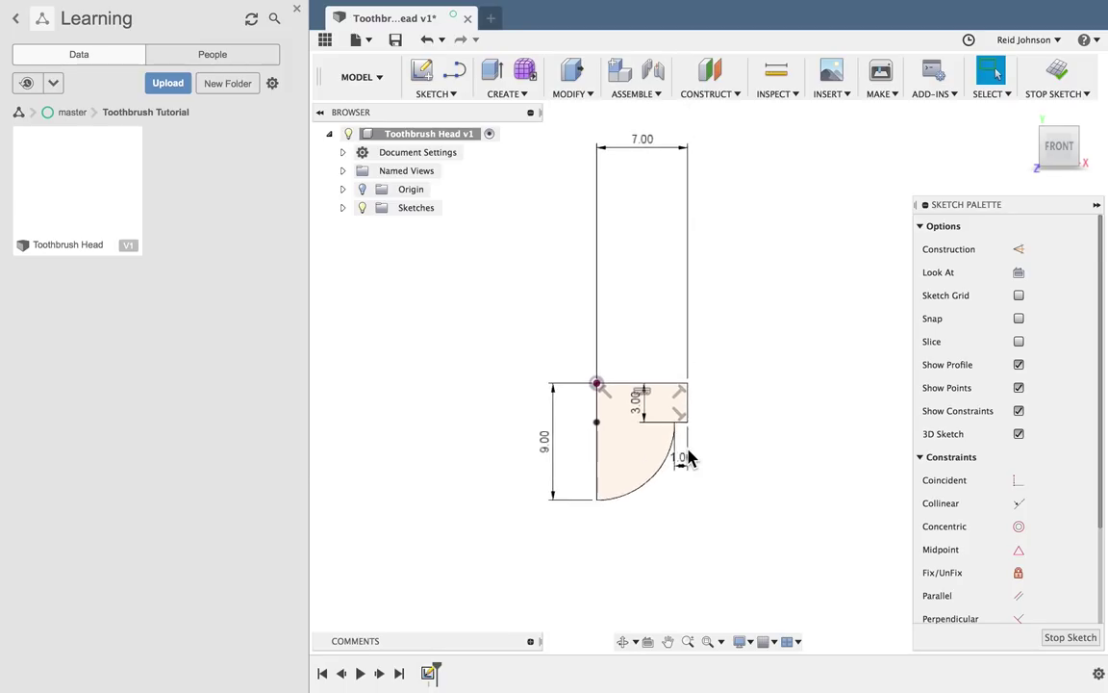
left_click_drag(670, 166, 718, 435)
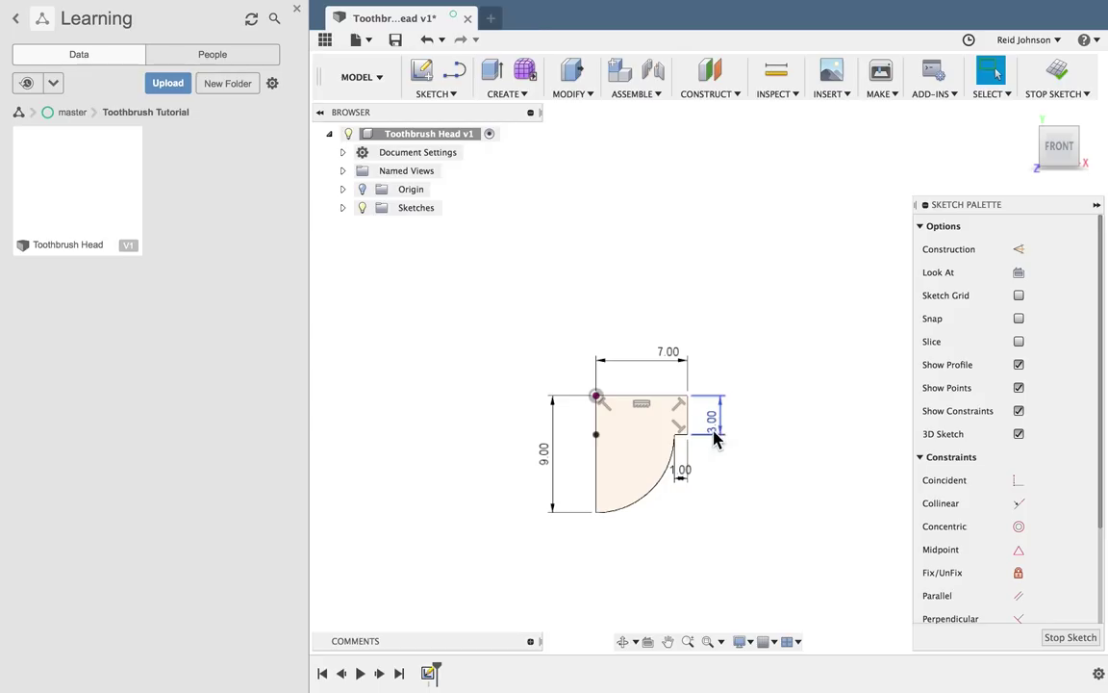
left_click_drag(681, 471, 713, 498)
left_click(1056, 75)
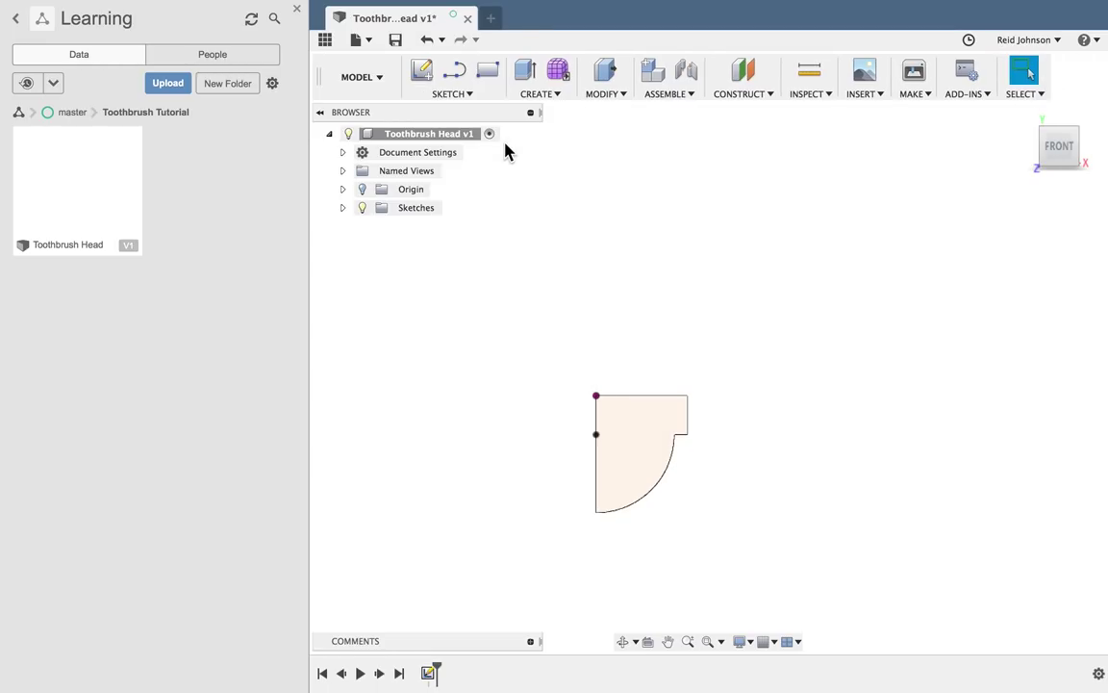
Step: Revolve the profile 360 degrees about the vertical Y axis, one side, as a new body
left_click(532, 96)
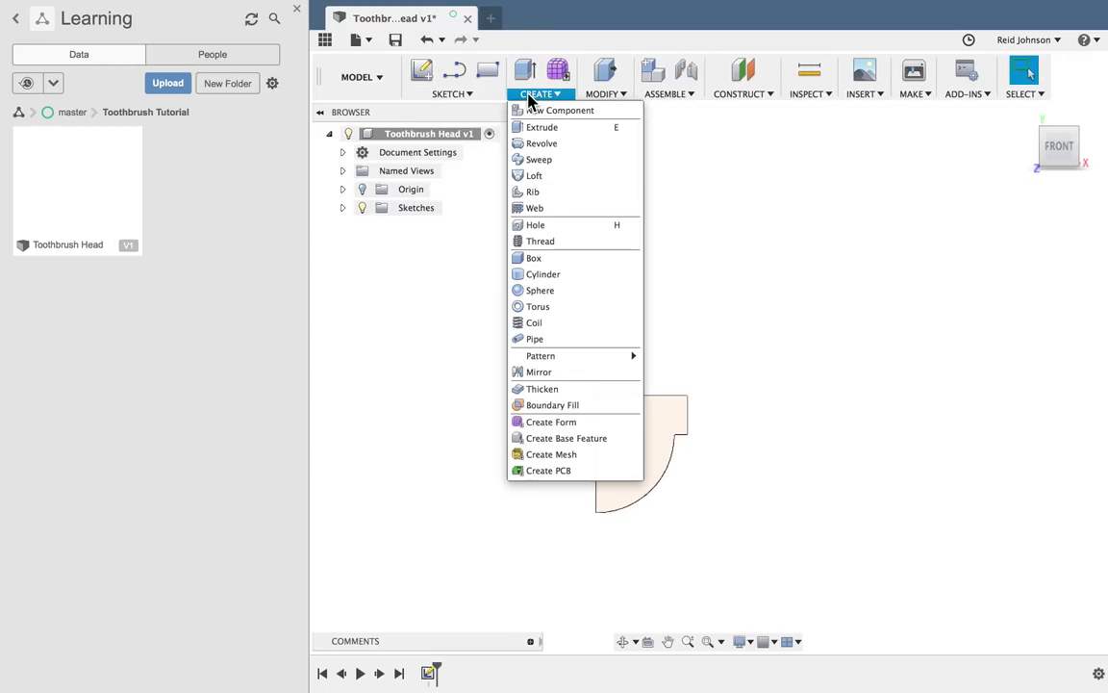
left_click(538, 143)
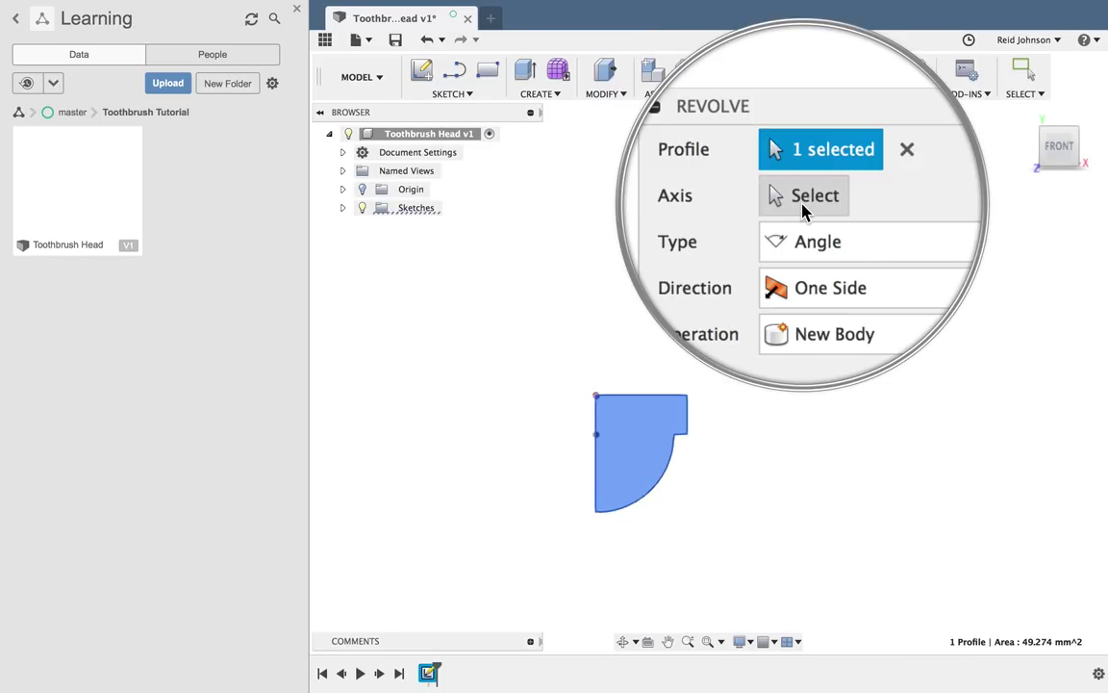
left_click(806, 200)
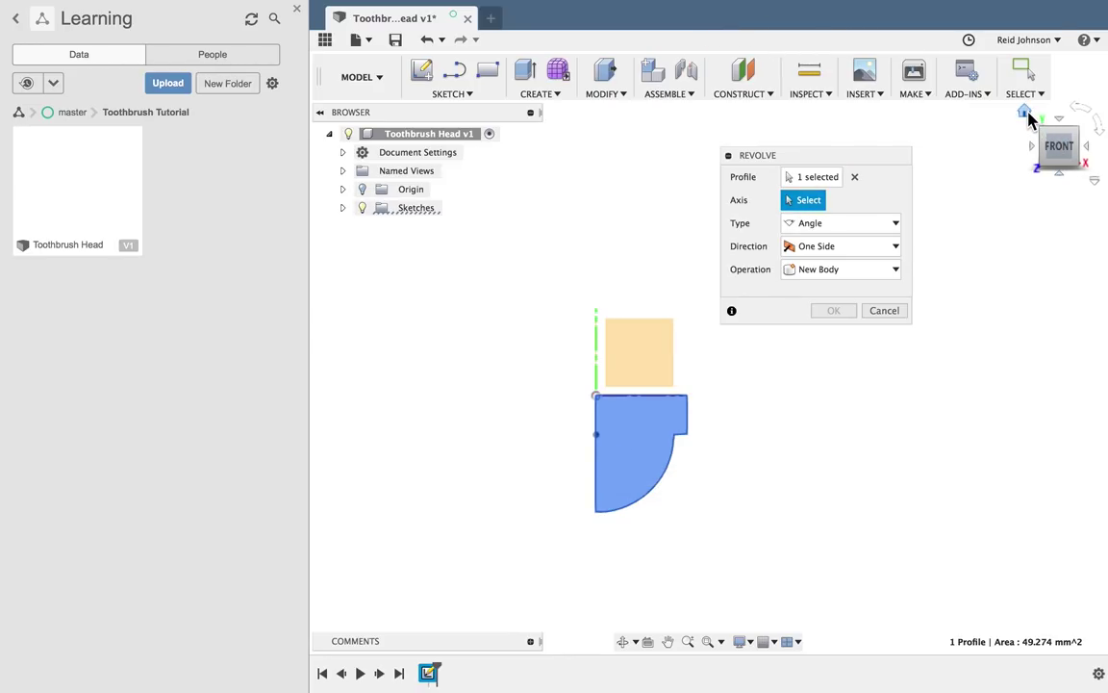
left_click(1025, 113)
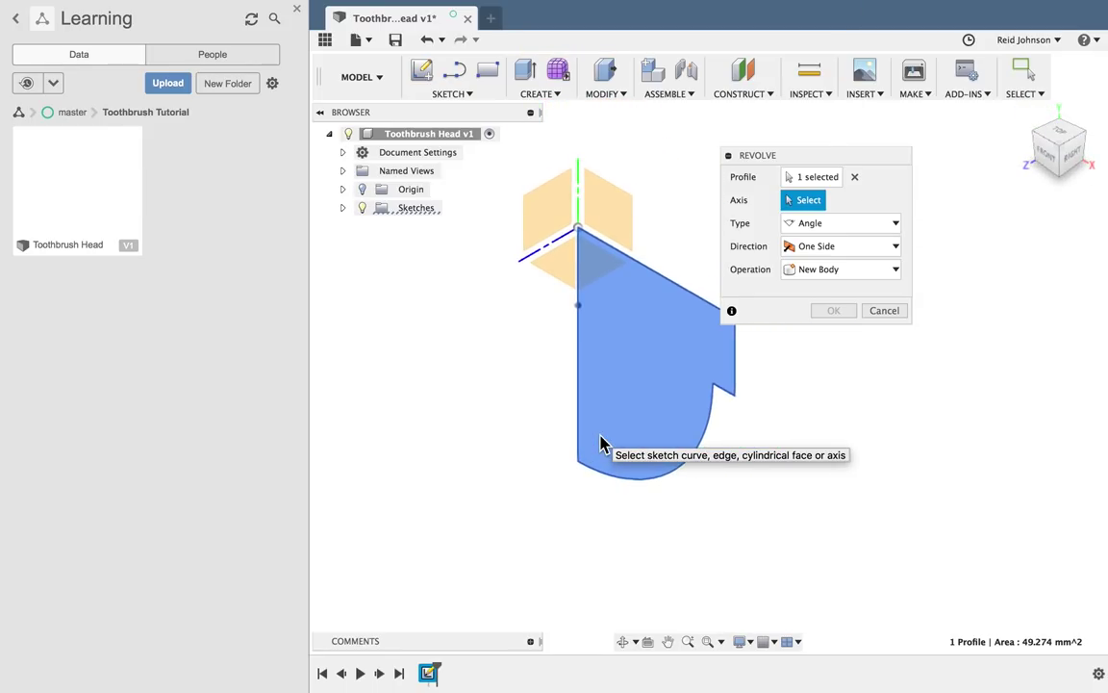
left_click(579, 197)
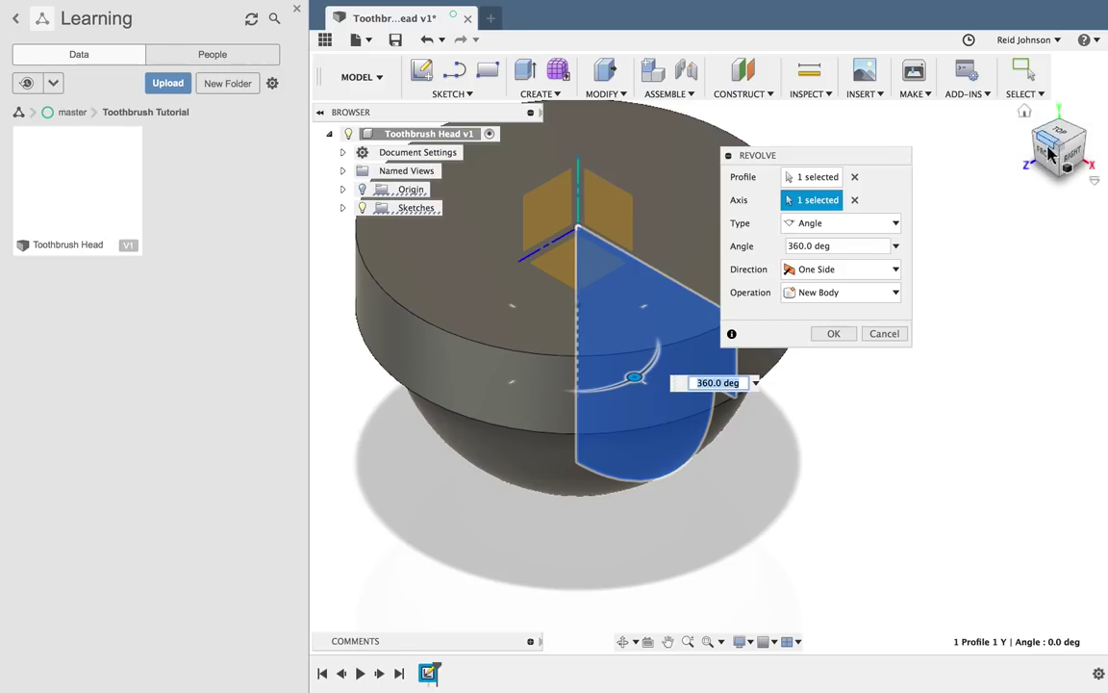
middle_click_drag(950, 151, 954, 152, "shift")
mouse_move(1066, 143)
middle_mouse_down("shift")
mouse_move(1064, 129)
mouse_move(1062, 139)
middle_mouse_up("shift")
left_click(879, 297)
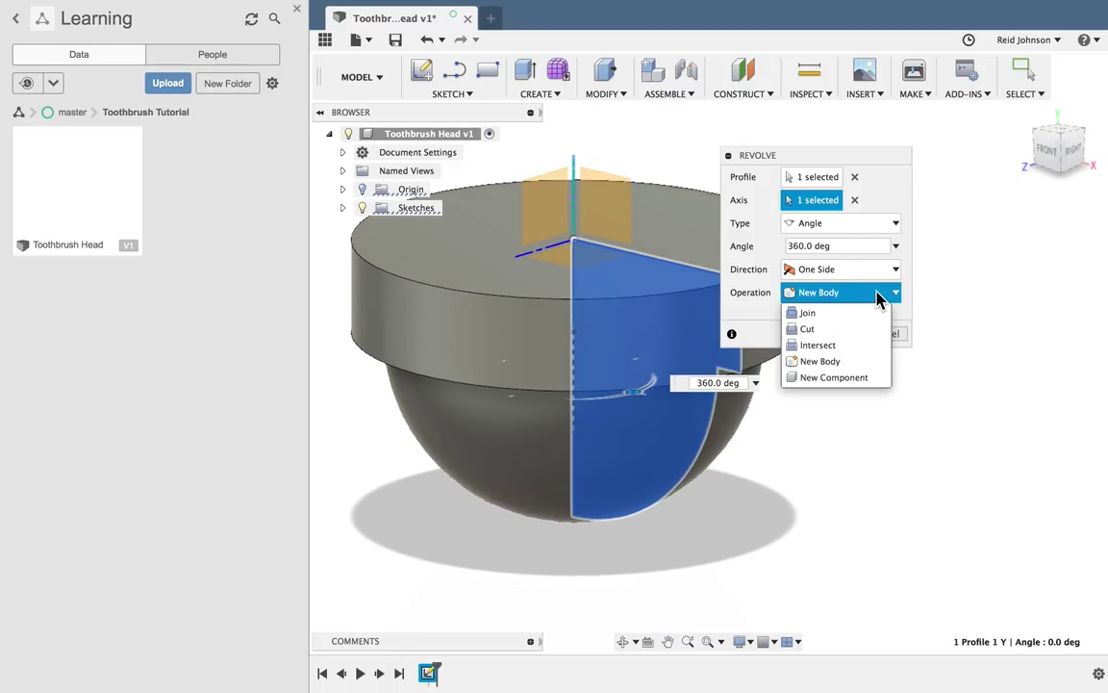
left_click(877, 296)
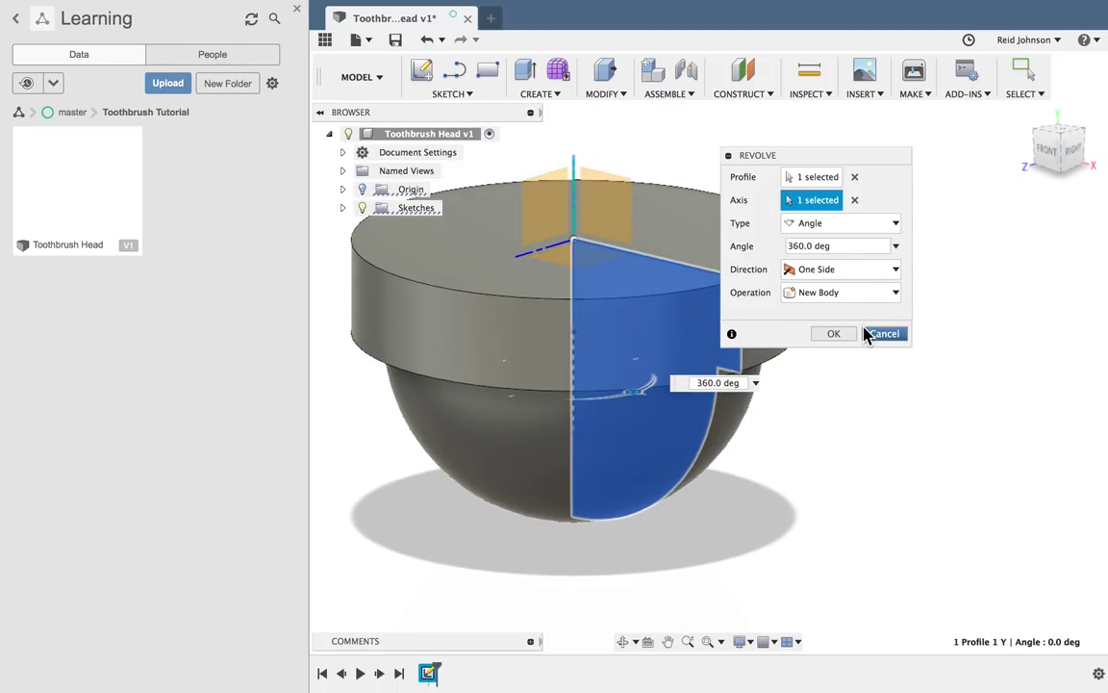
left_click(833, 334)
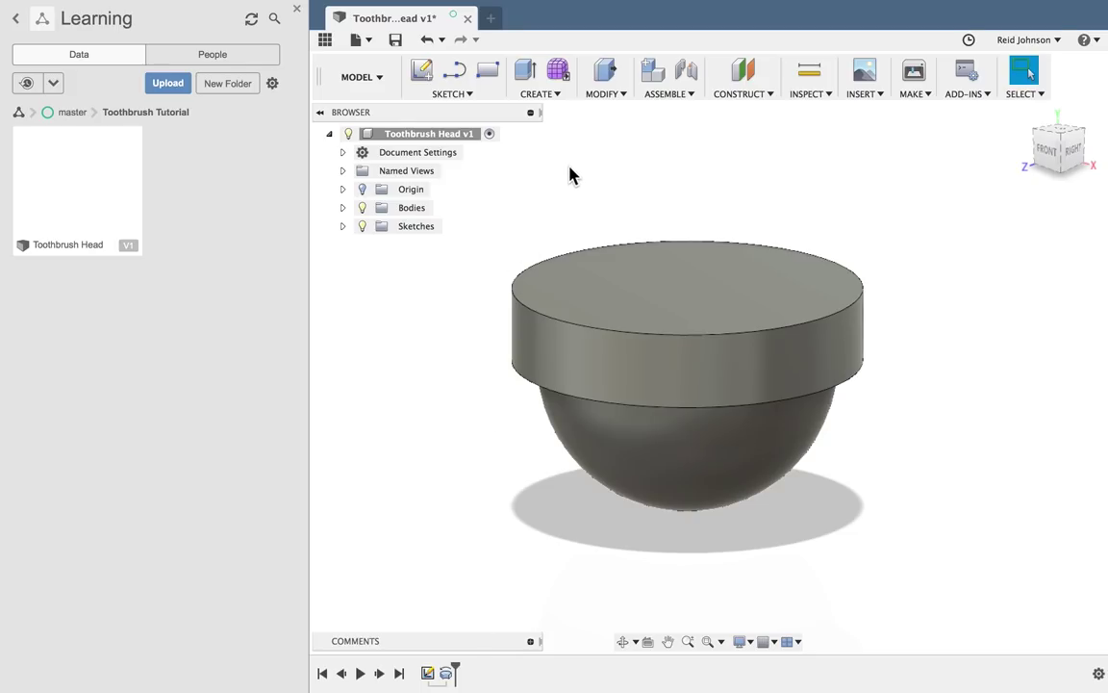
Step: Fillet the upper and lower outer edges of the disc with a constant 0.5 mm radius
left_click(602, 94)
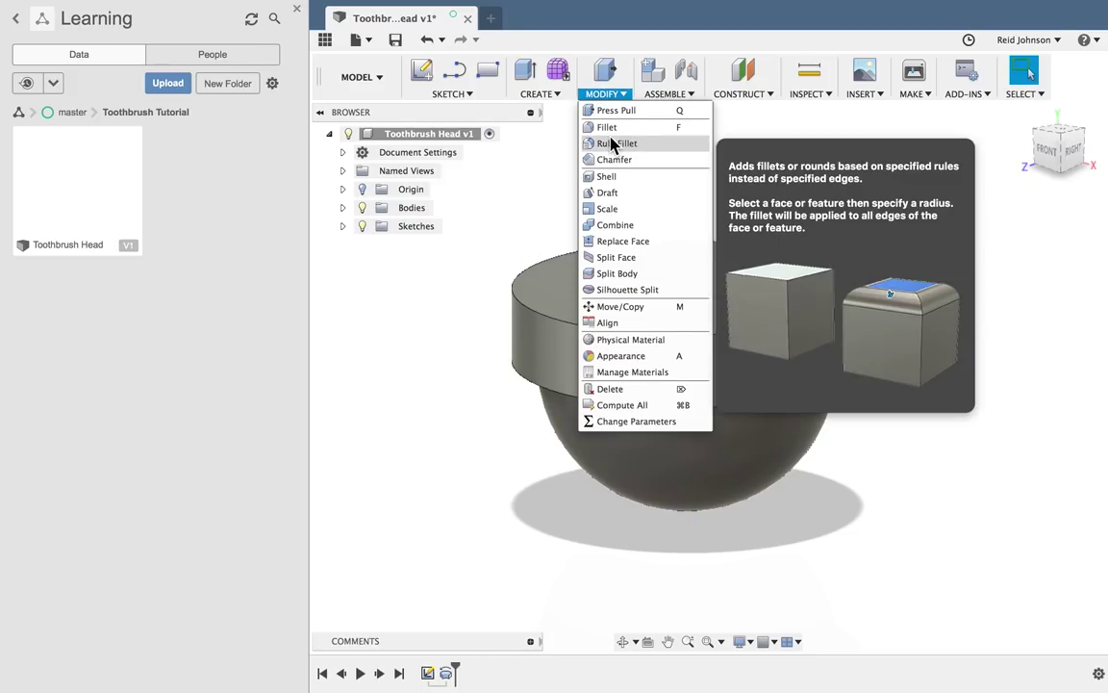
left_click(612, 126)
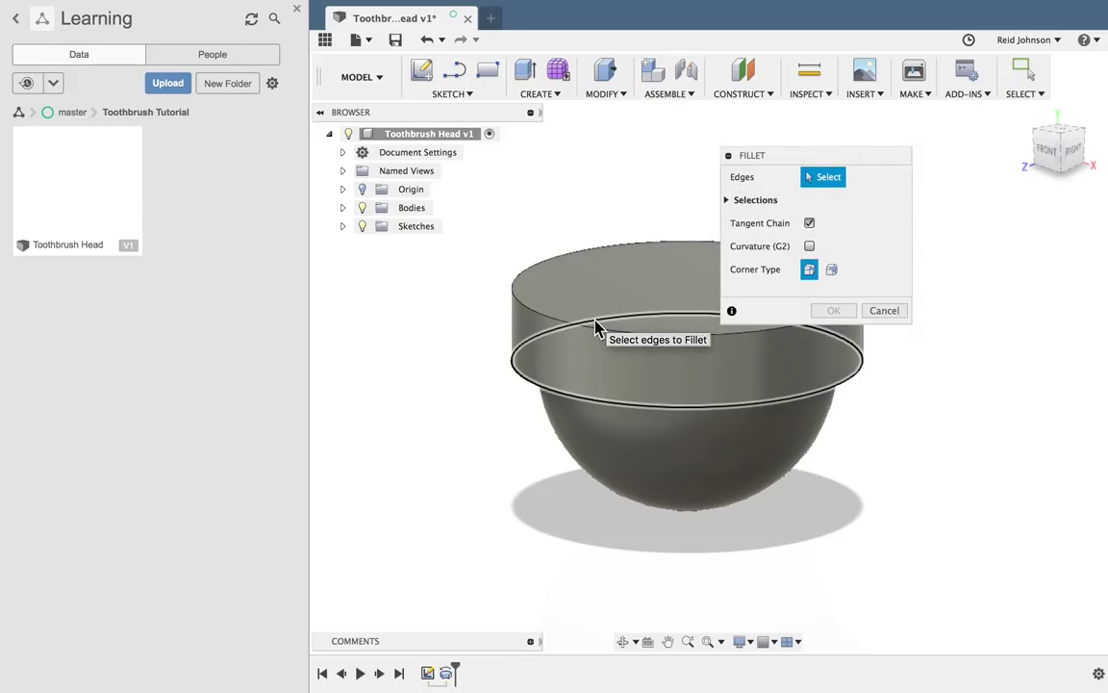
left_click(597, 324)
left_click(531, 311)
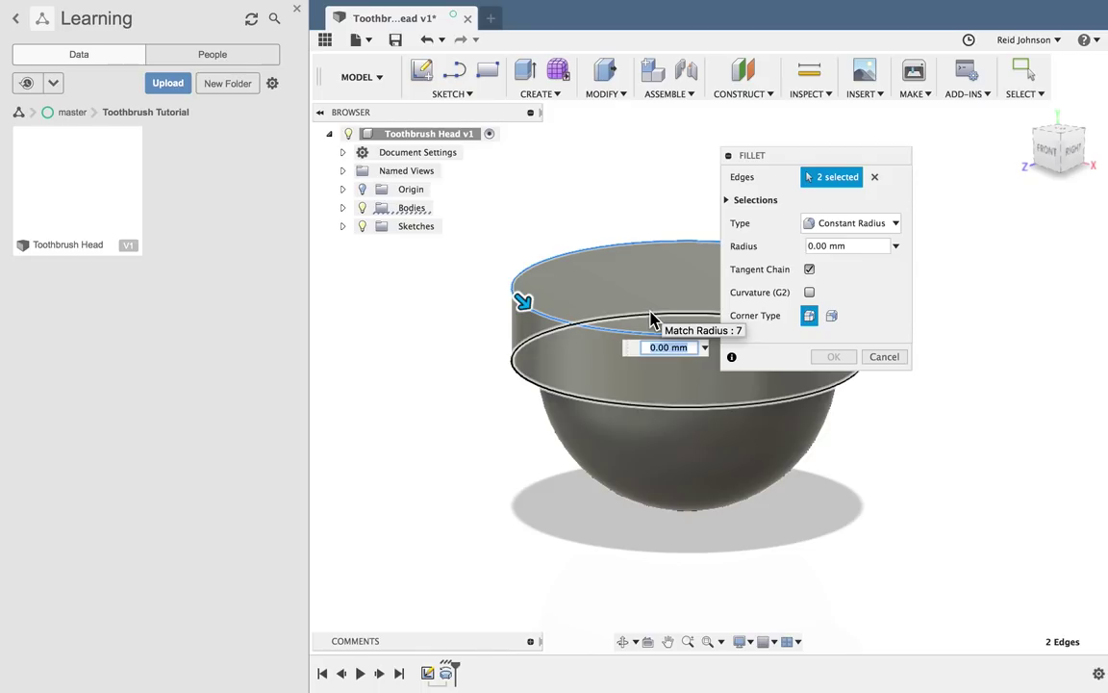
type(".5")
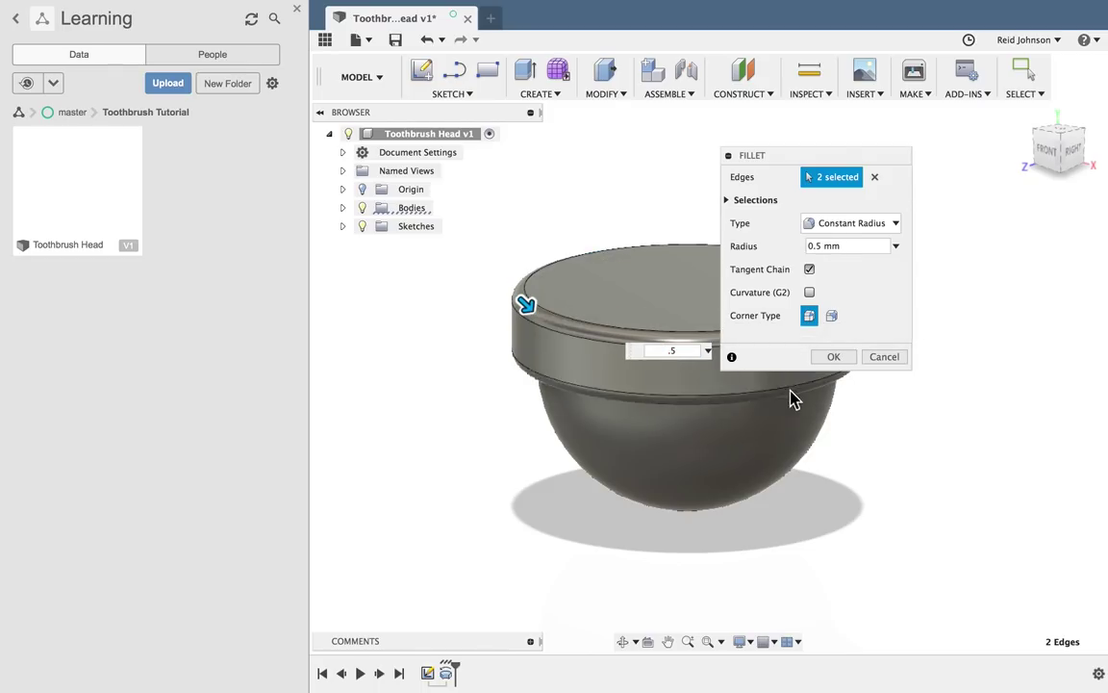
left_click(833, 362)
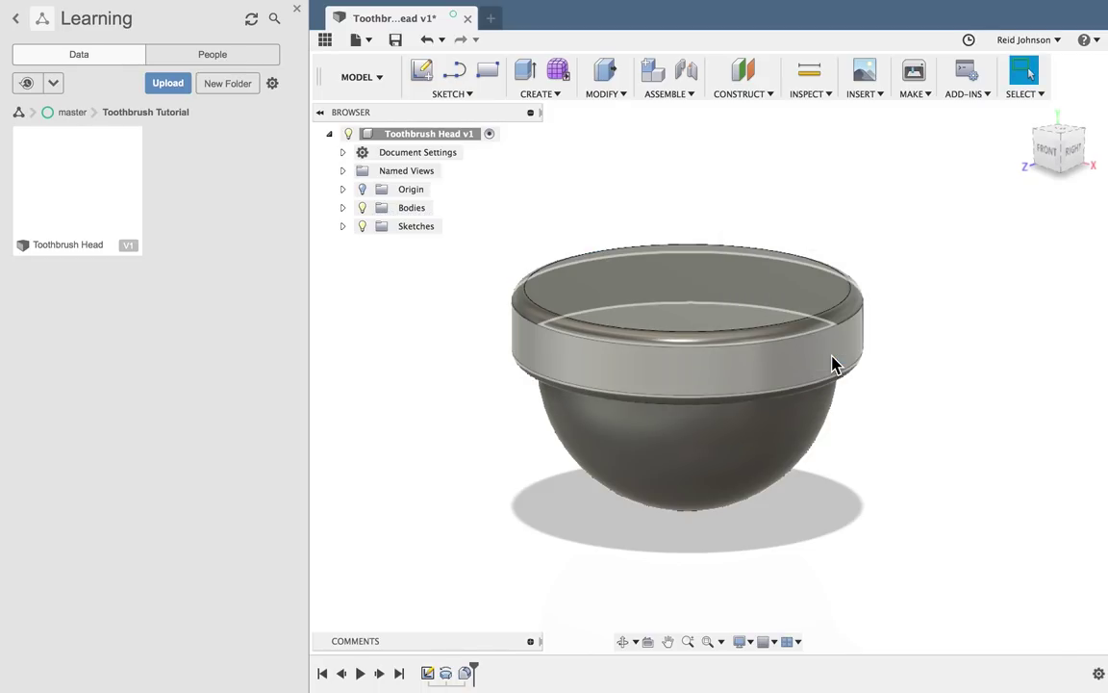
Step: Apply the Plastic - Glossy (White) appearance to the whole body
right_click(913, 239)
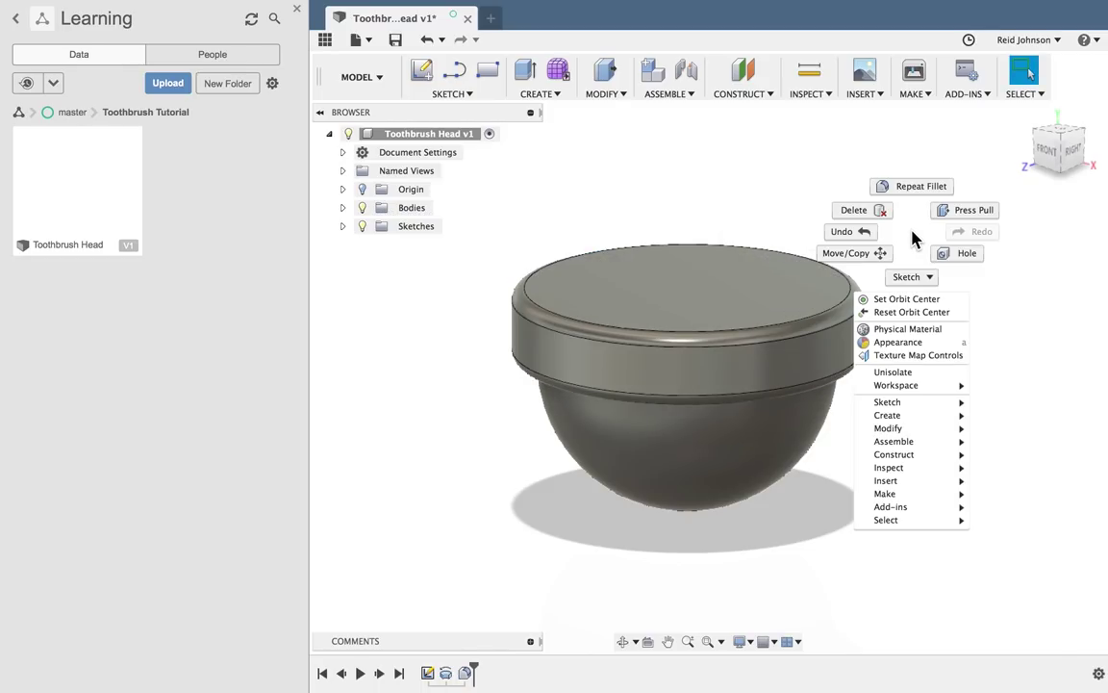
left_click(912, 344)
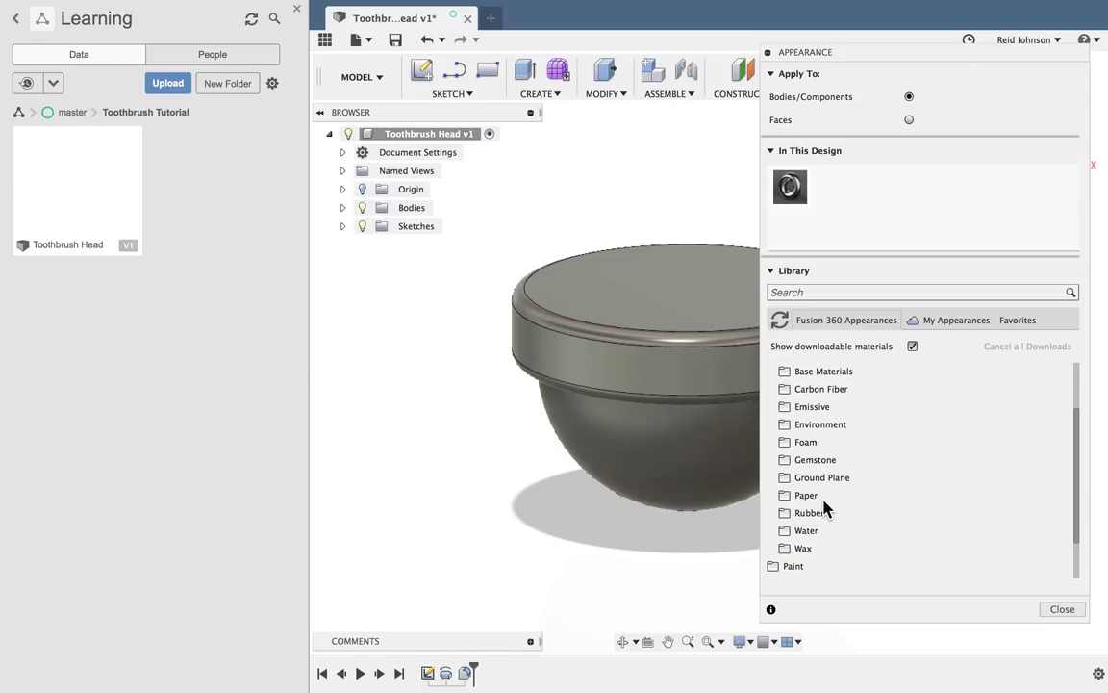
scroll(824, 507, "up", 2)
left_click(773, 425)
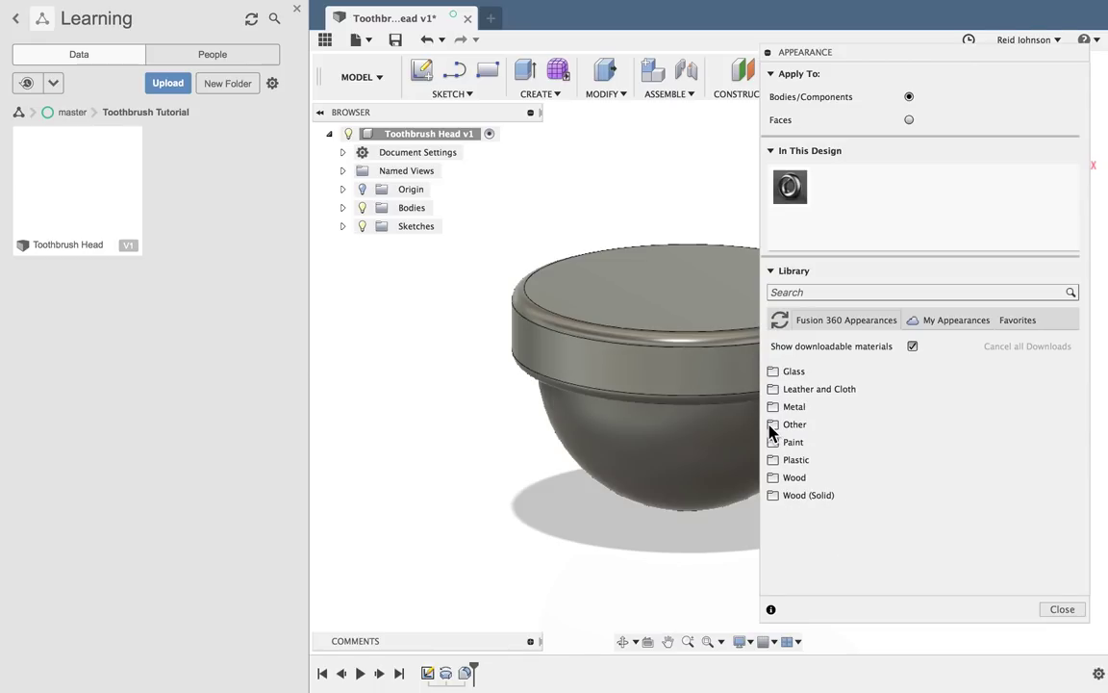
left_click(776, 460)
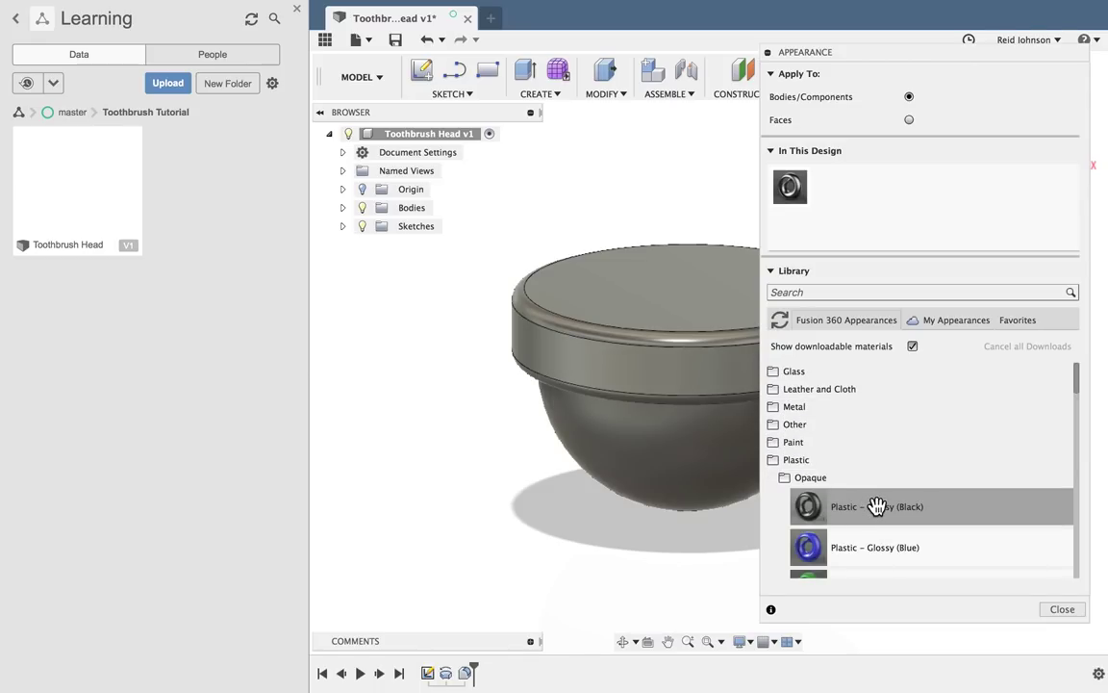
scroll(878, 507, "down", 5)
left_click_drag(879, 463, 690, 450)
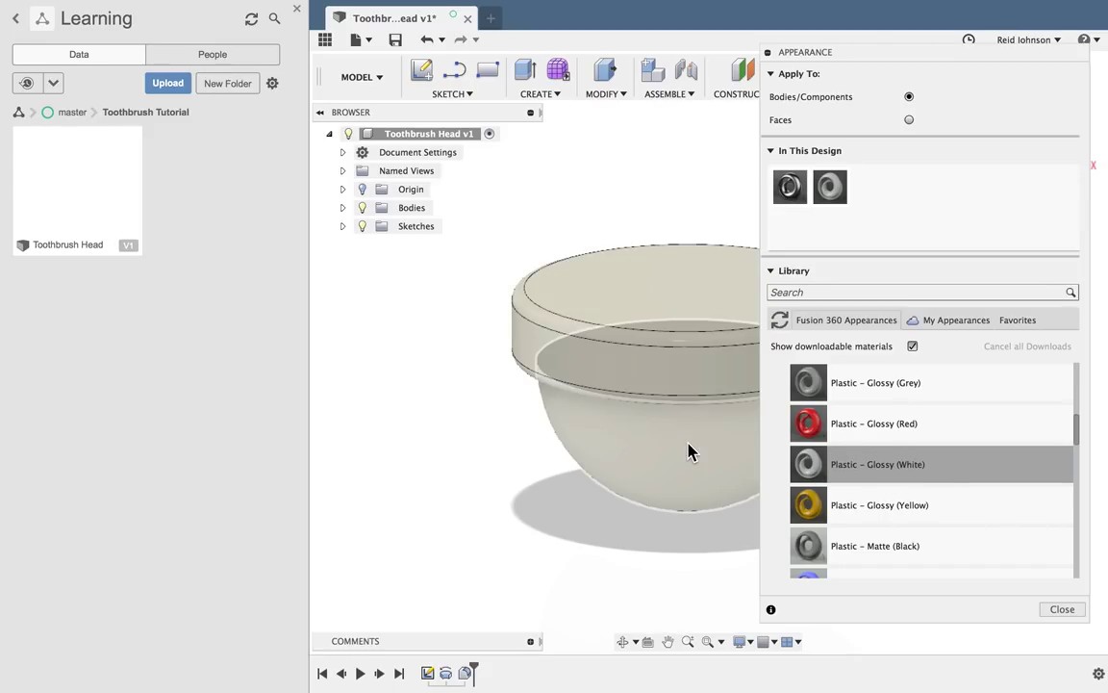
left_click(1063, 610)
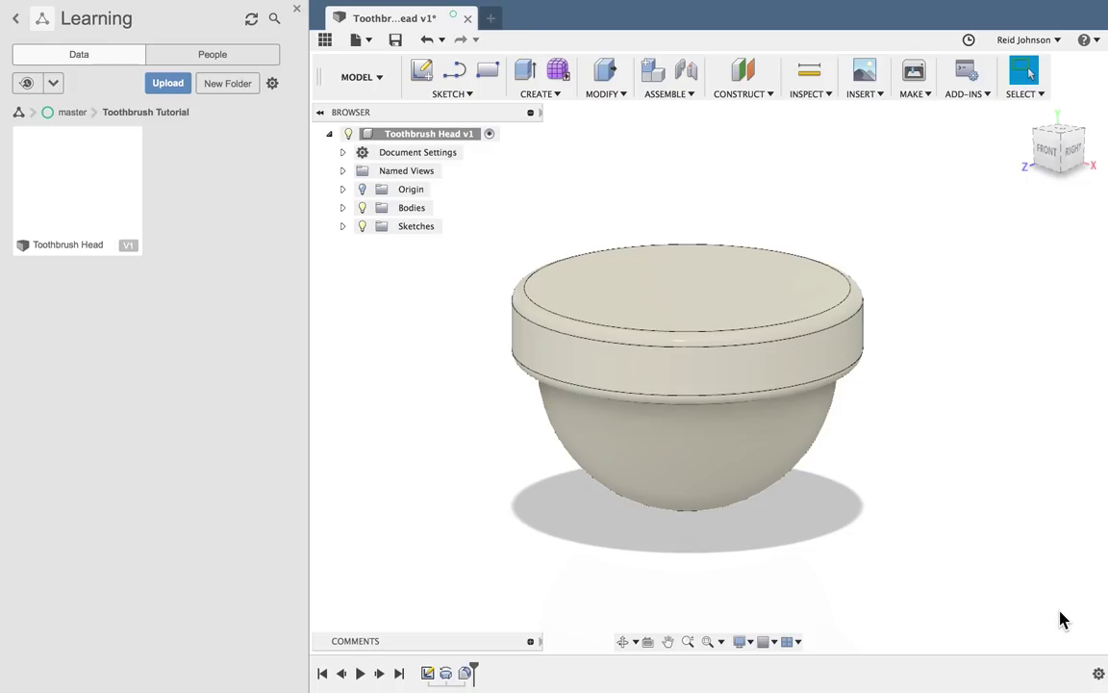
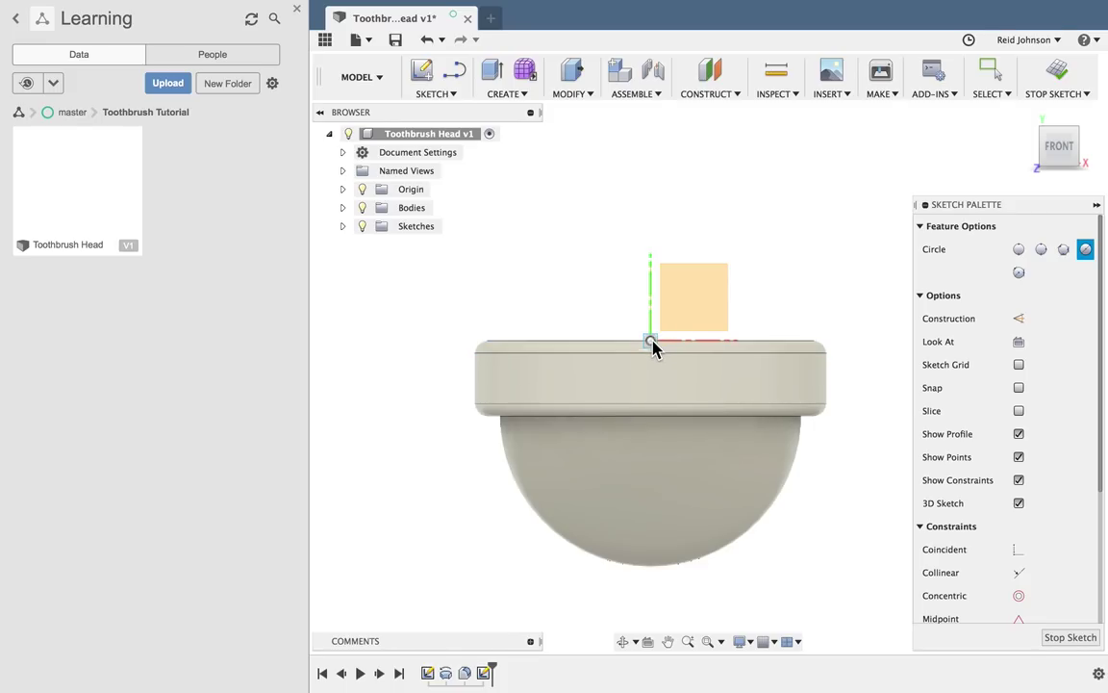
Step: Draw a 5 mm diameter circle centred on the midpoint of the disc's lower edge in the front-plane sketch, and finish the sketch
left_click(650, 418)
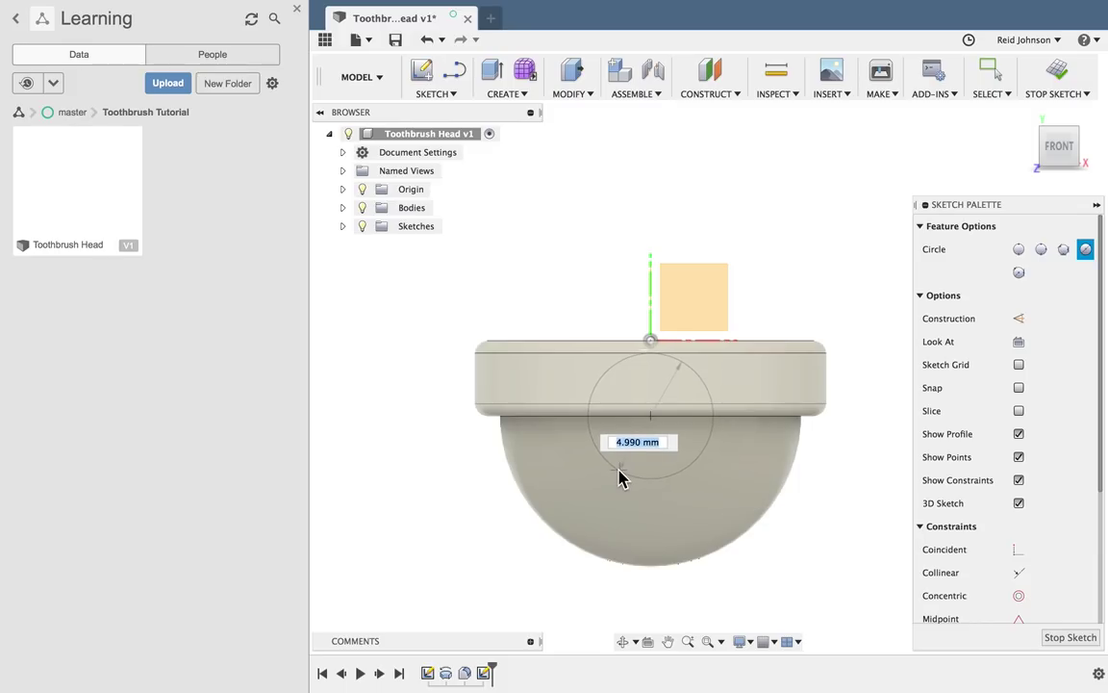
type("5")
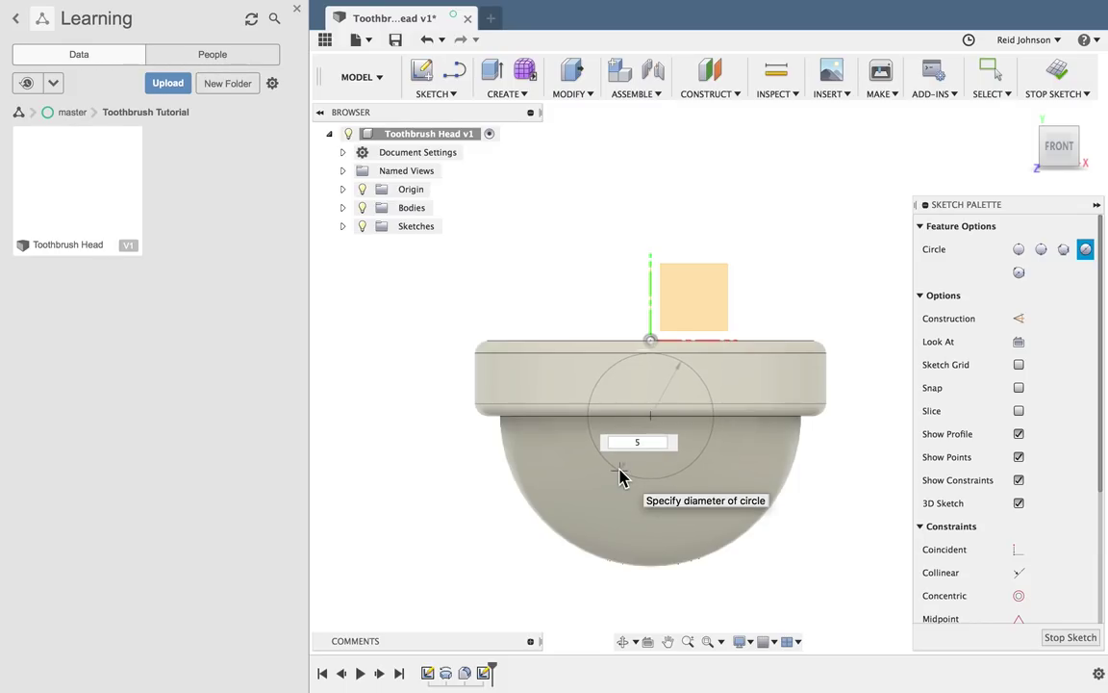
key("Tab")
key("Return")
key("Escape")
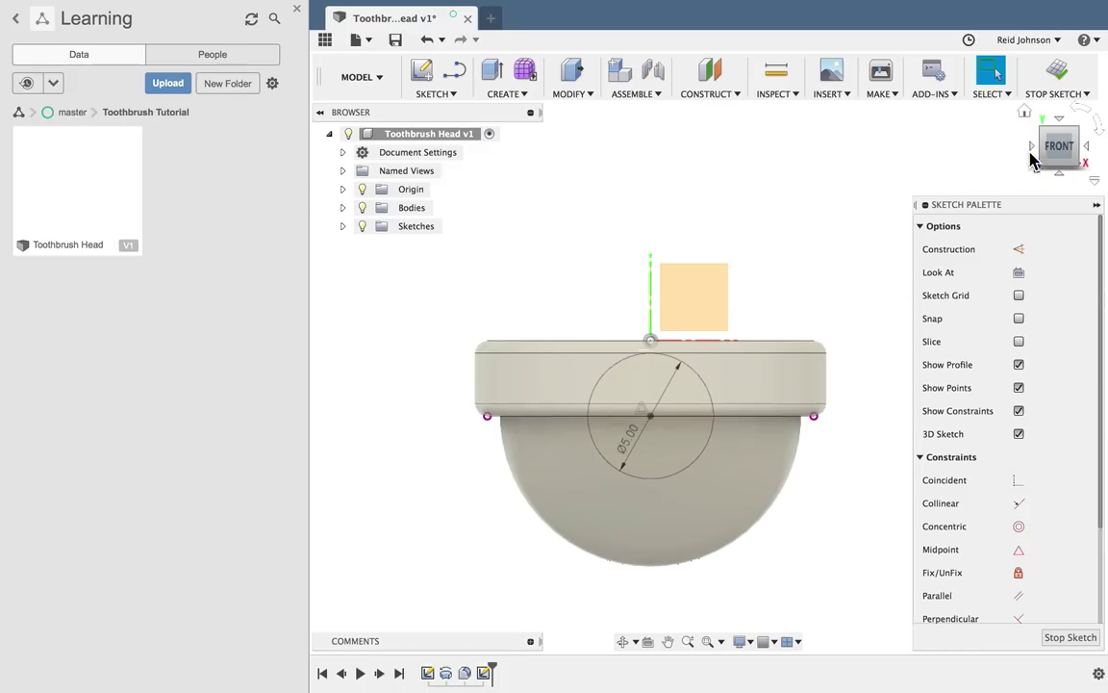
left_click(1058, 79)
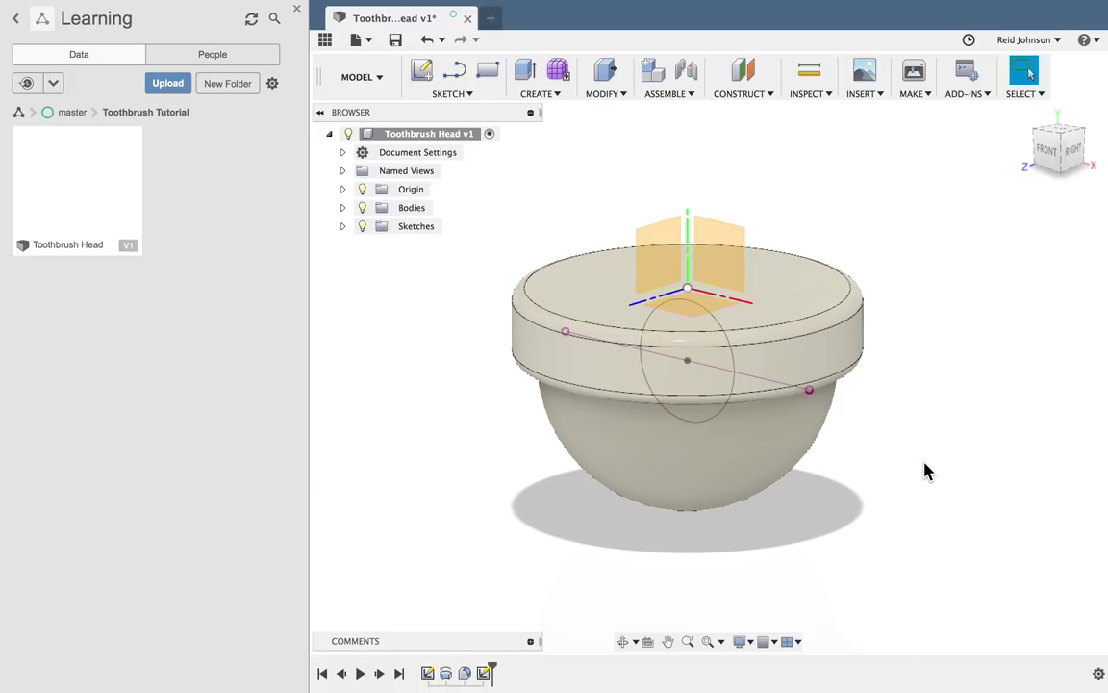
Step: Create a construction plane offset 60 mm forward from the XY plane
left_click(754, 96)
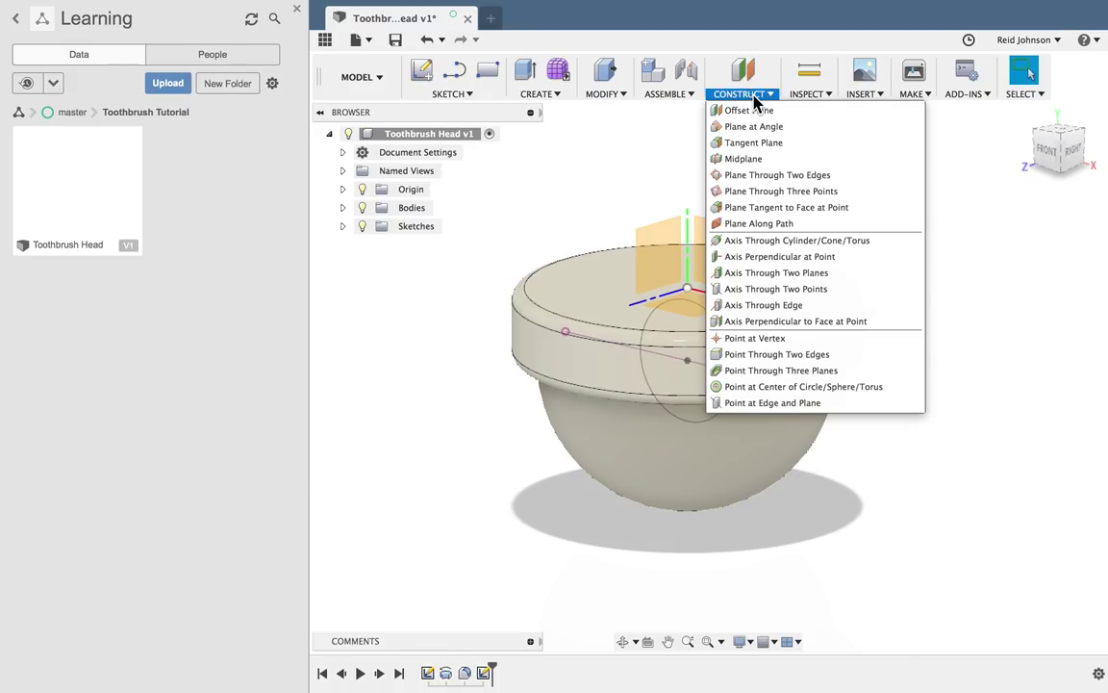
left_click(756, 111)
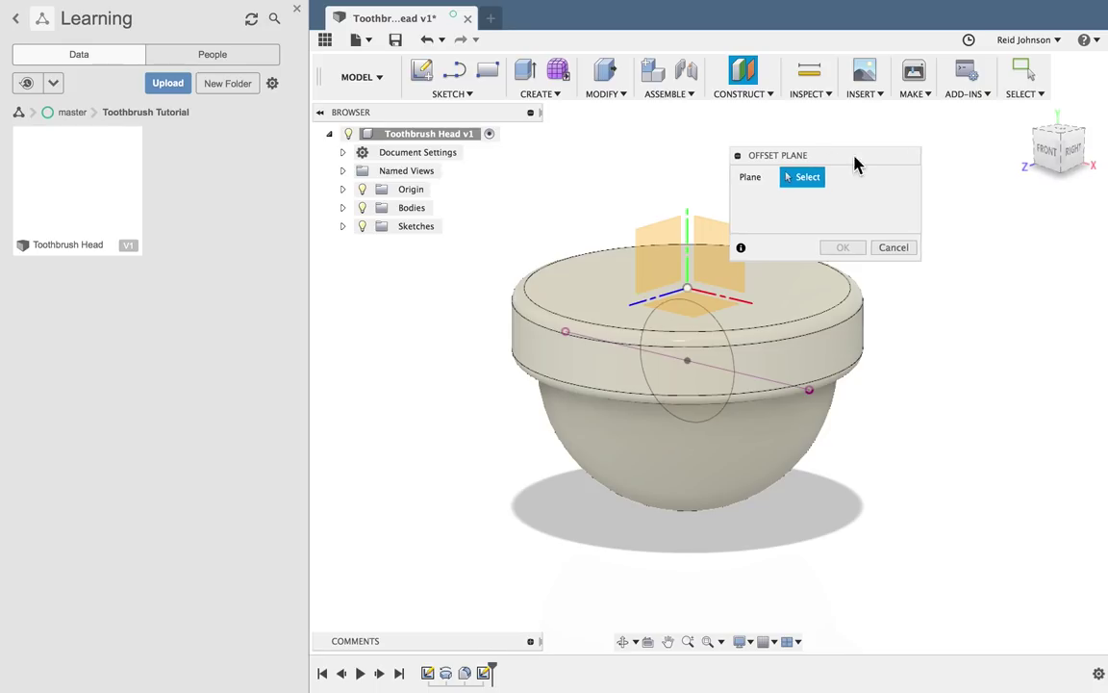
left_click_drag(839, 163, 966, 154)
left_click(713, 266)
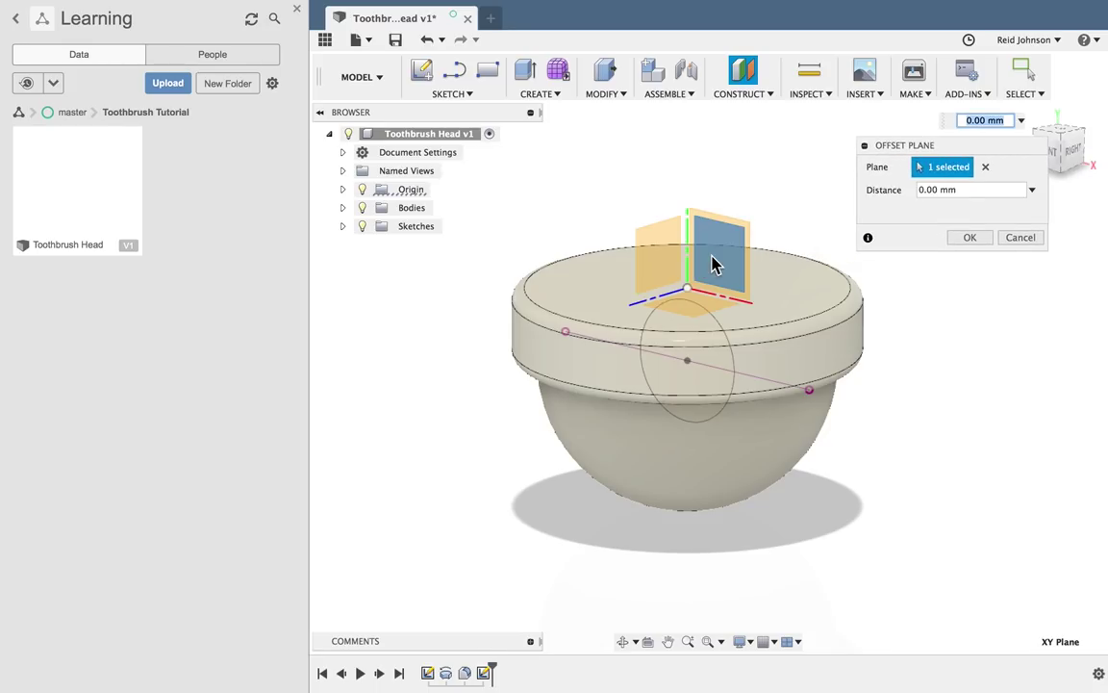
scroll(781, 290, "down", 5)
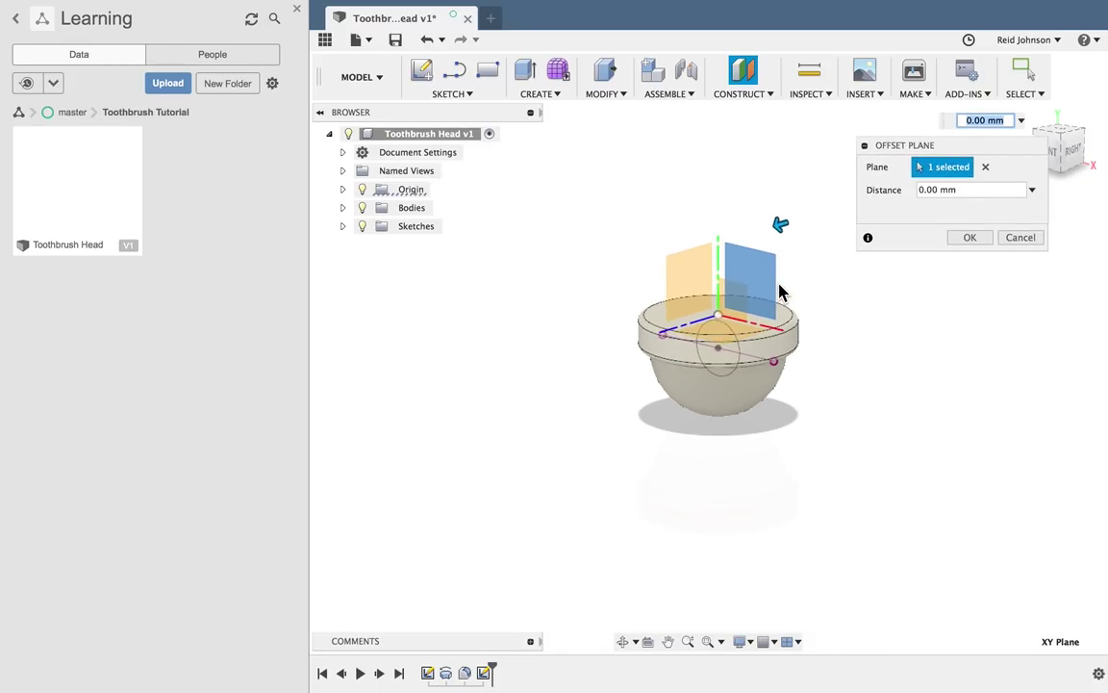
left_click_drag(784, 224, 510, 334)
left_click(982, 190)
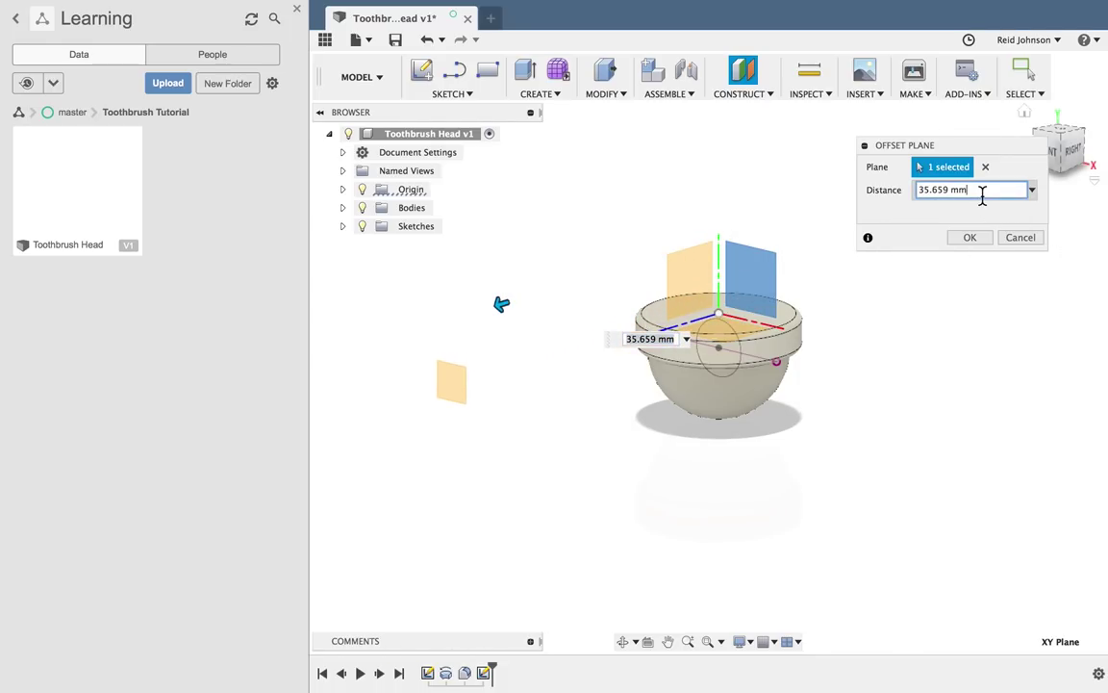
type("6")
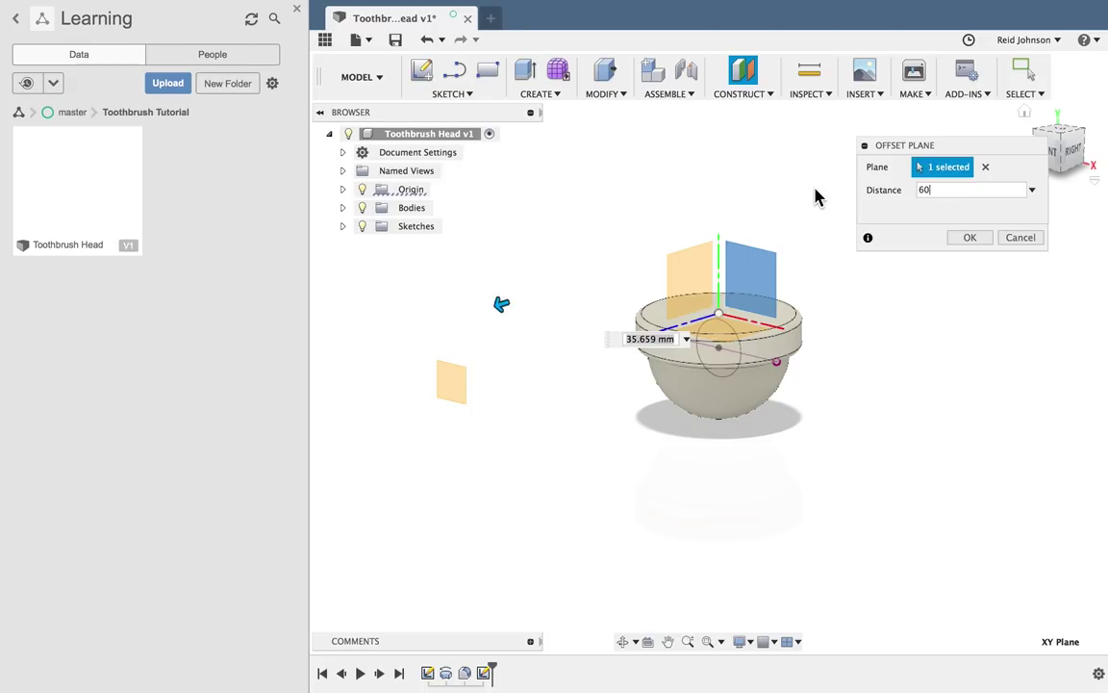
type("0")
scroll(927, 419, "down", 2)
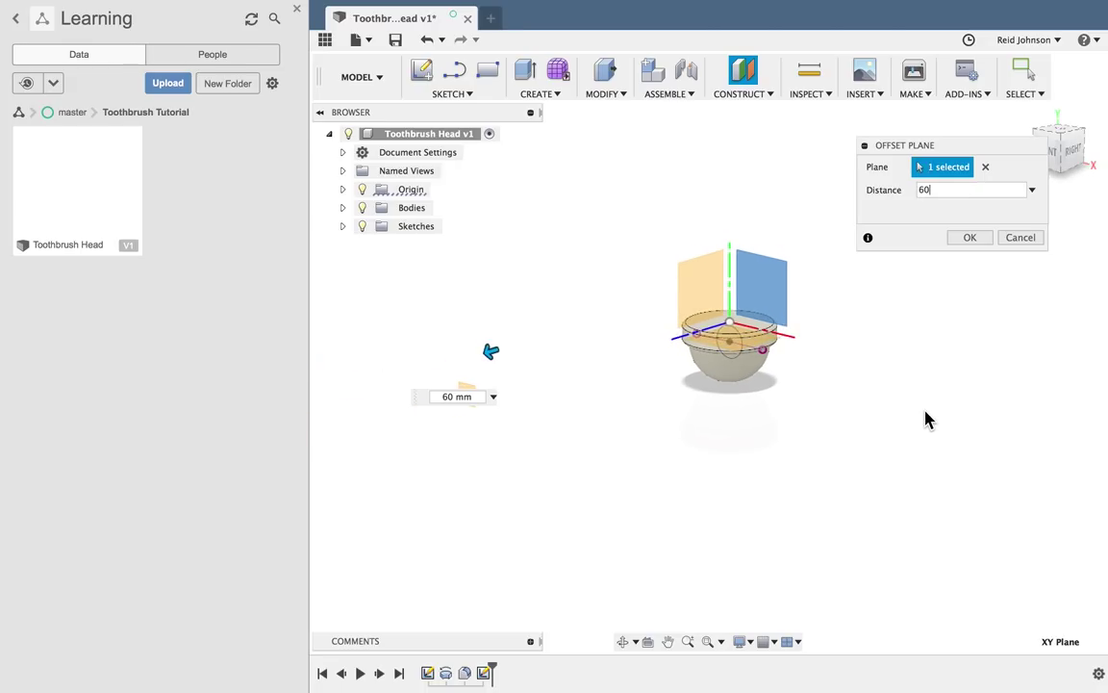
scroll(527, 436, "left", 3)
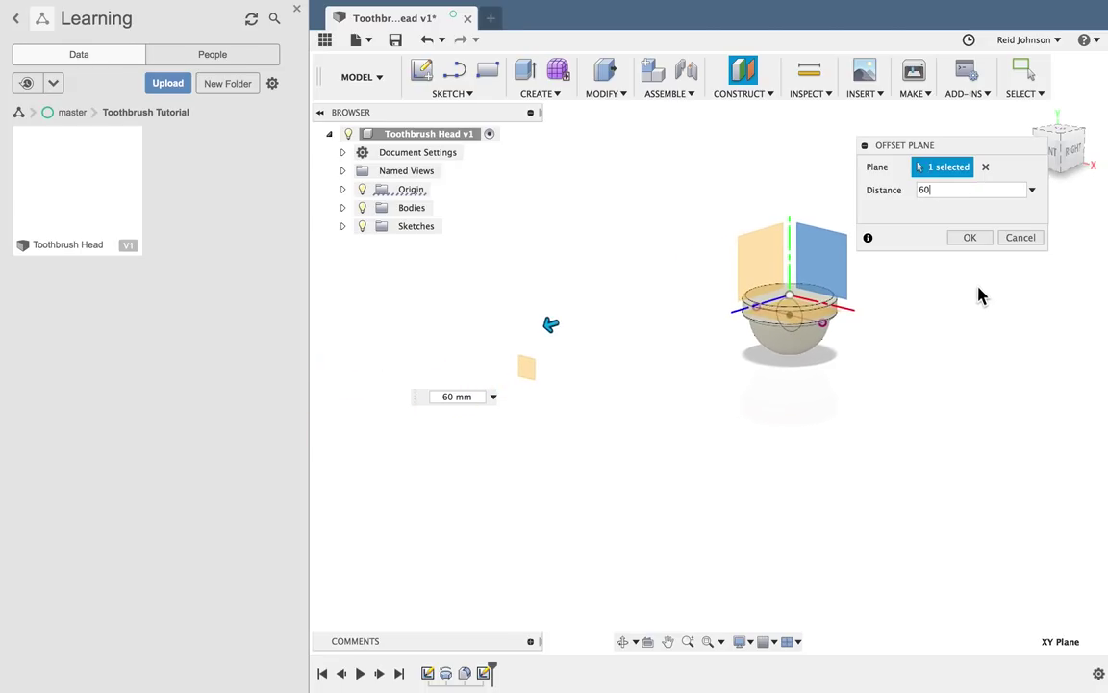
left_click(972, 240)
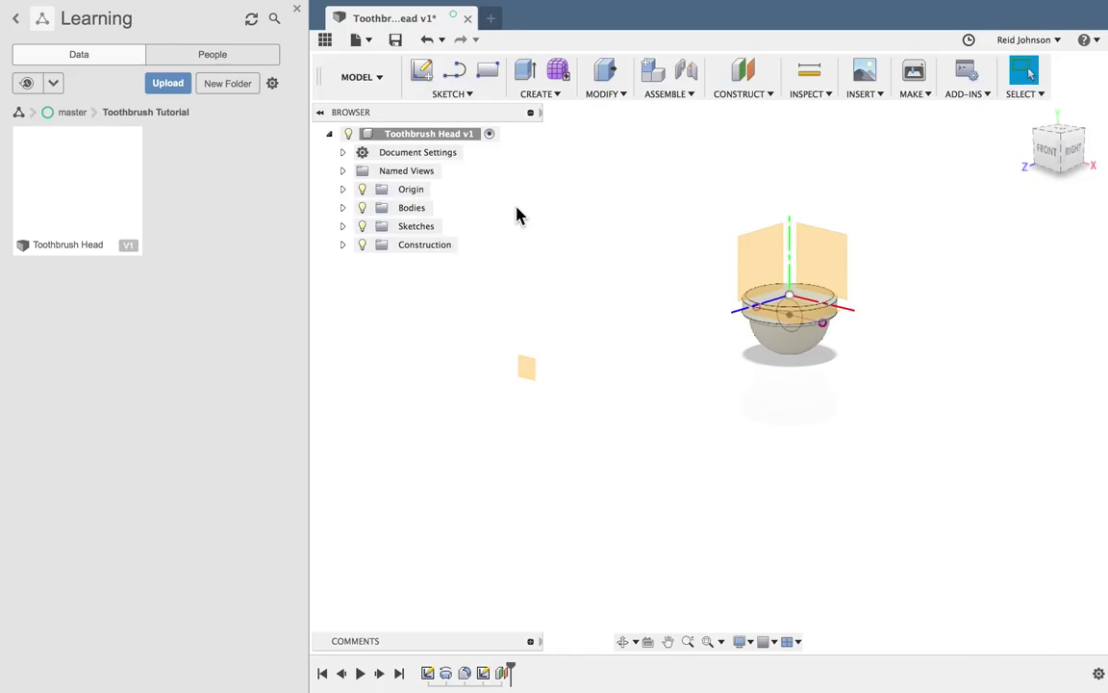
Step: Sketch a 10 mm diameter circle on the offset plane, centred on the 5 mm circle's centre, and finish the sketch
right_click_drag(517, 214, 527, 222)
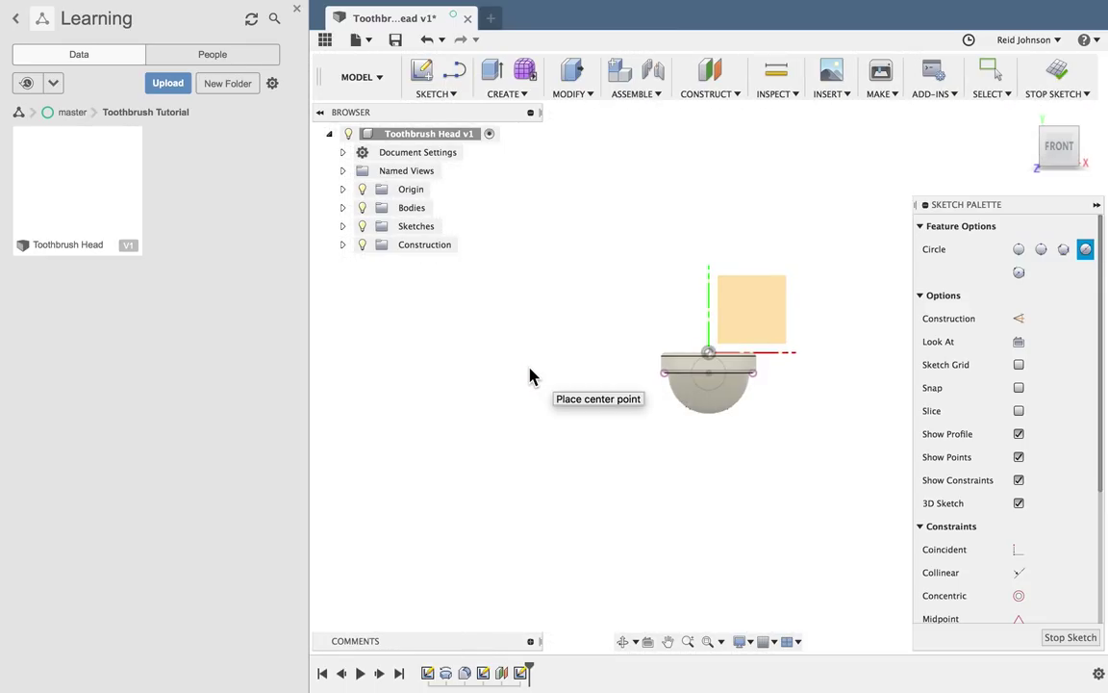
scroll(733, 408, "up", 5)
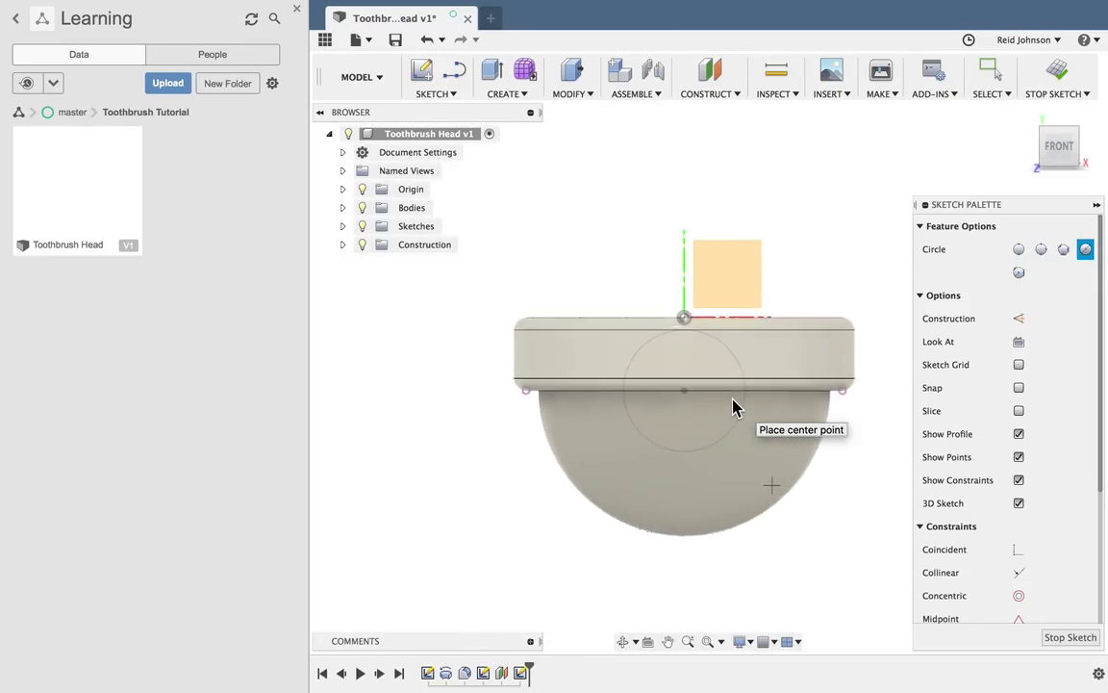
left_click(684, 394)
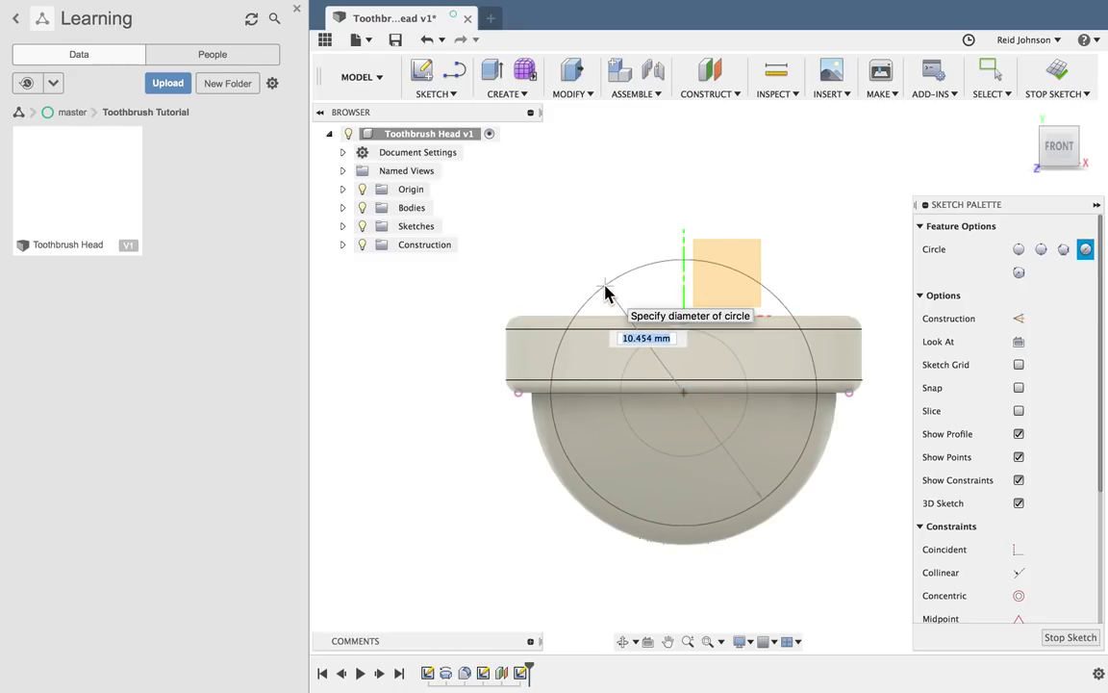
type("10")
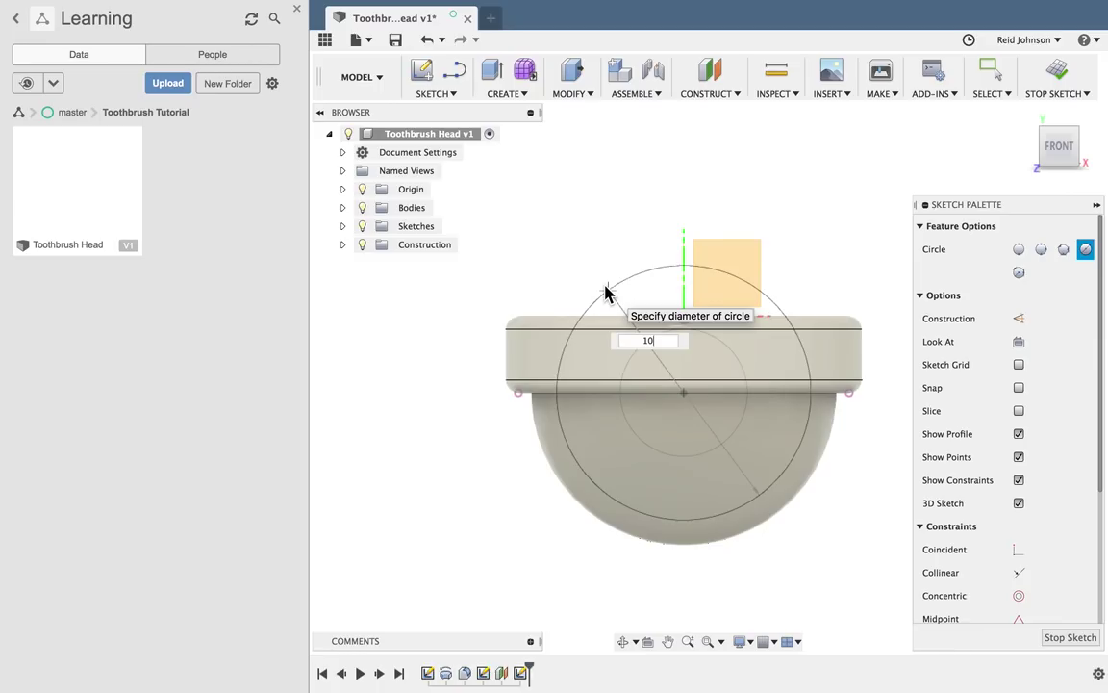
key("Tab")
key("Return")
key("Escape")
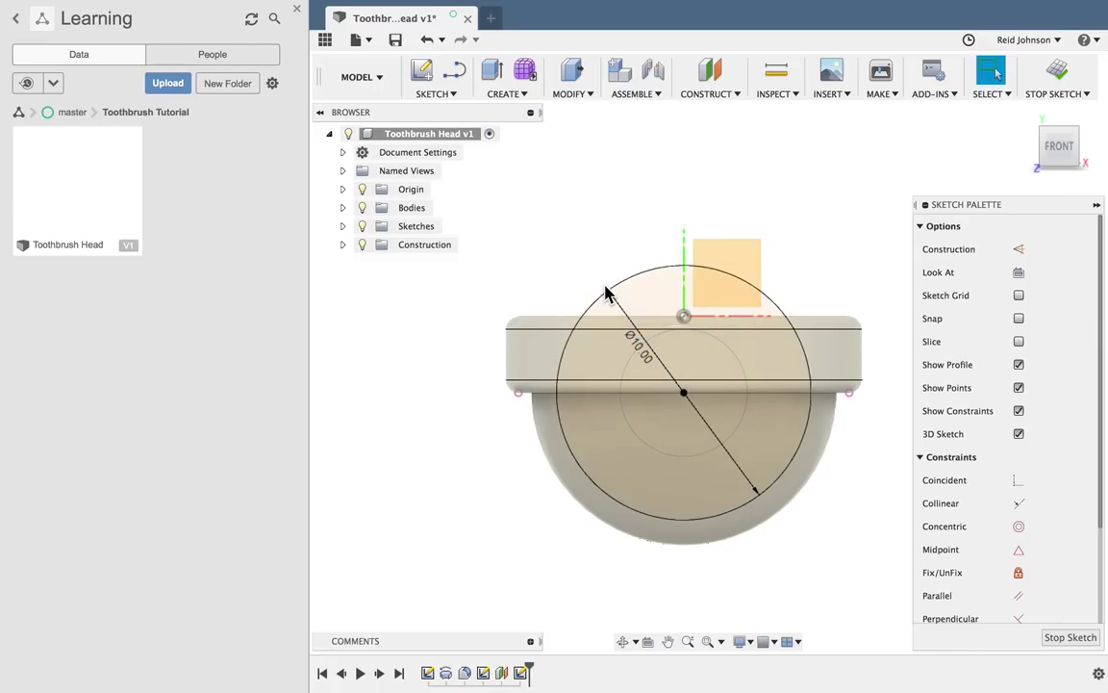
left_click(1058, 84)
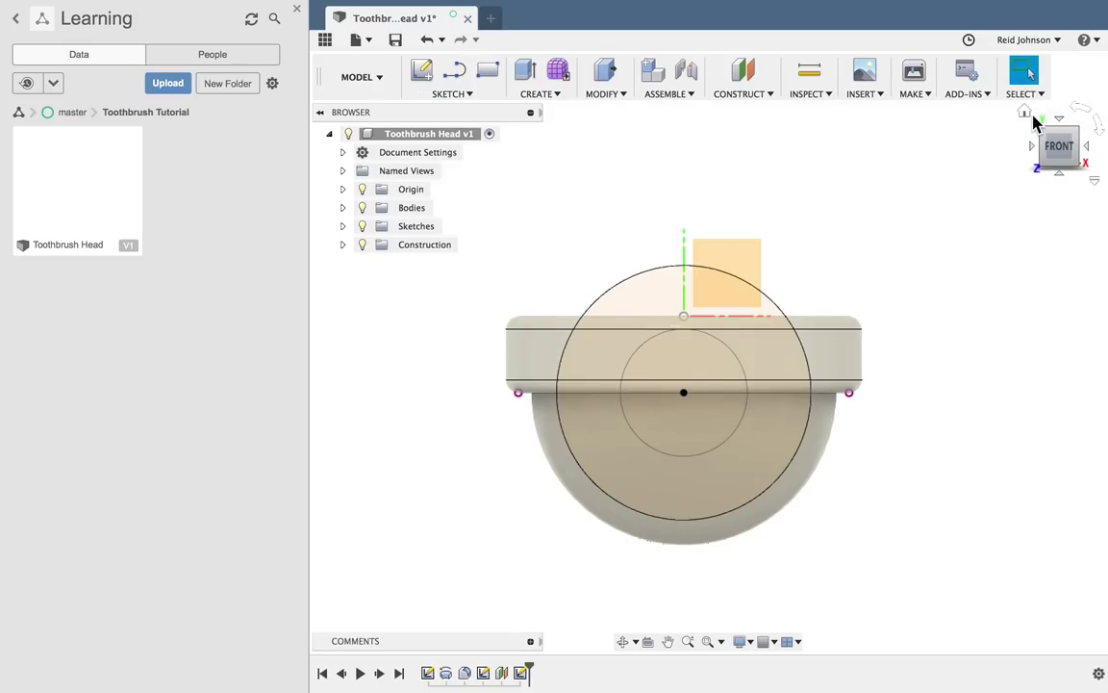
Step: Hide the origin geometry and start a Loft with both halves of the 5 mm circle as the first profile
left_click(1026, 114)
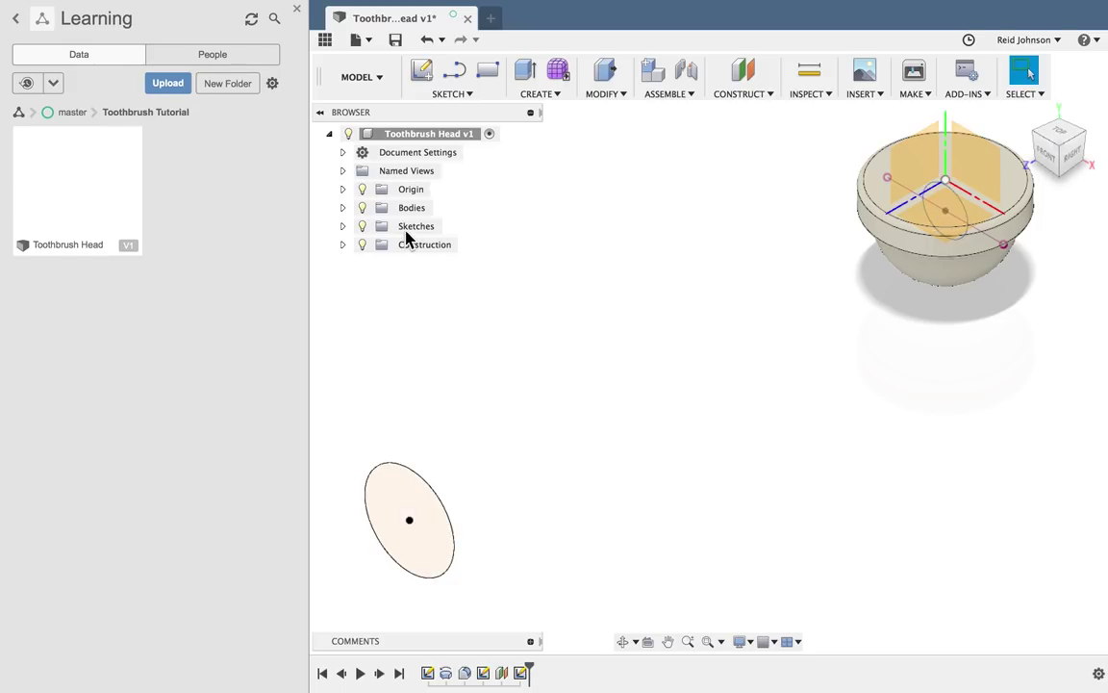
left_click(362, 191)
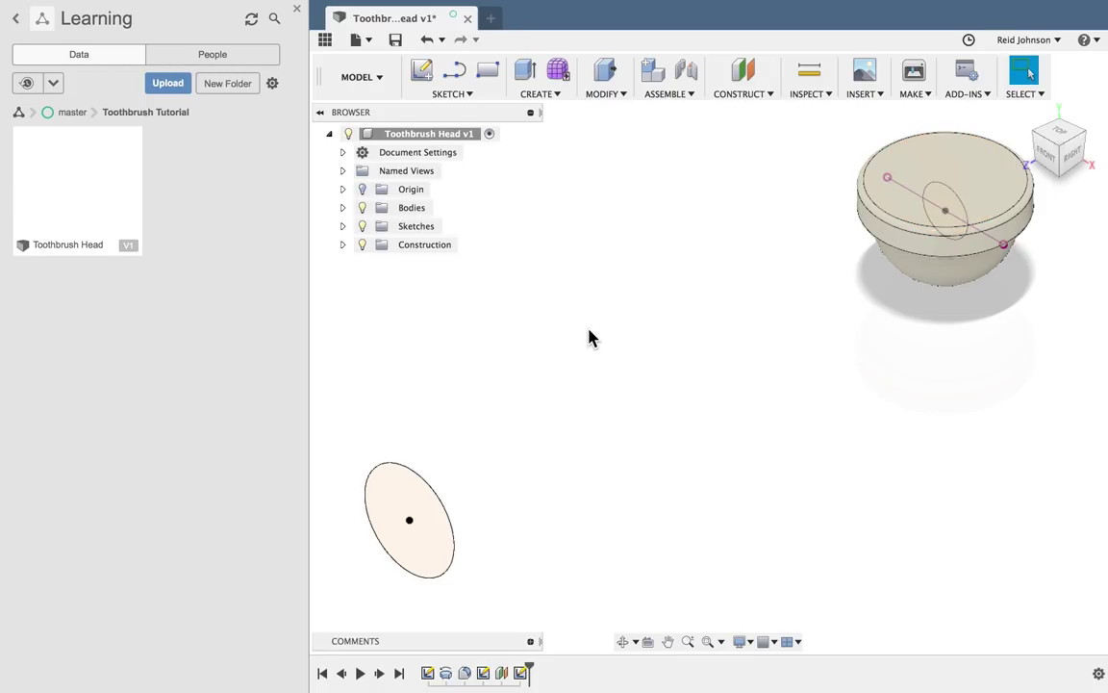
left_click(534, 95)
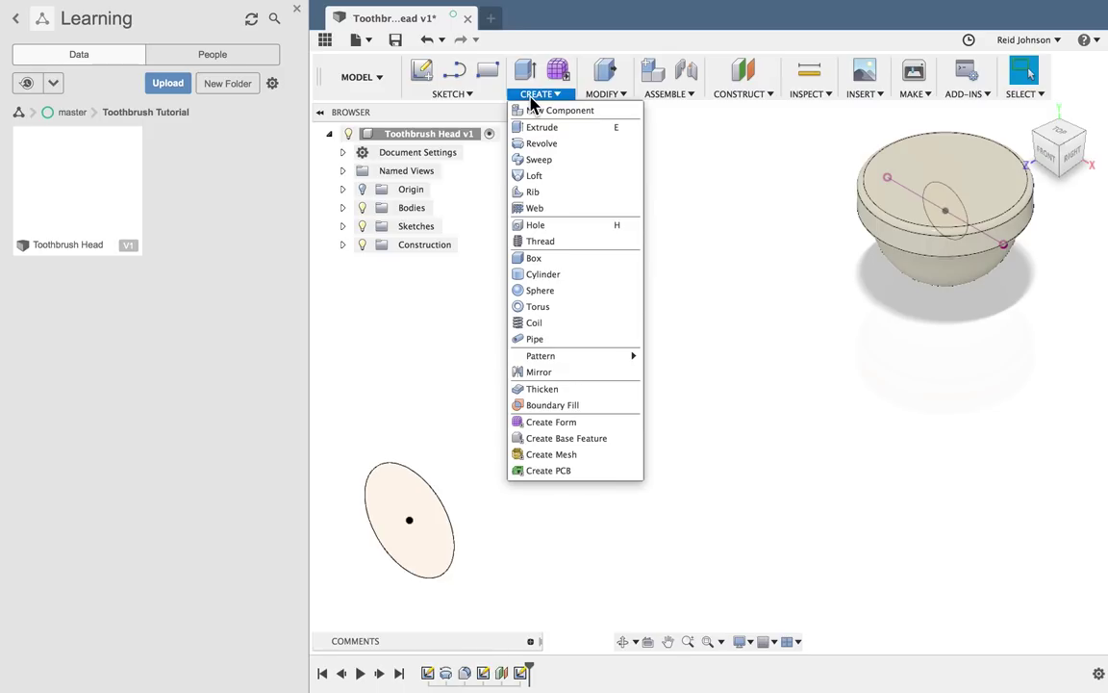
left_click(544, 177)
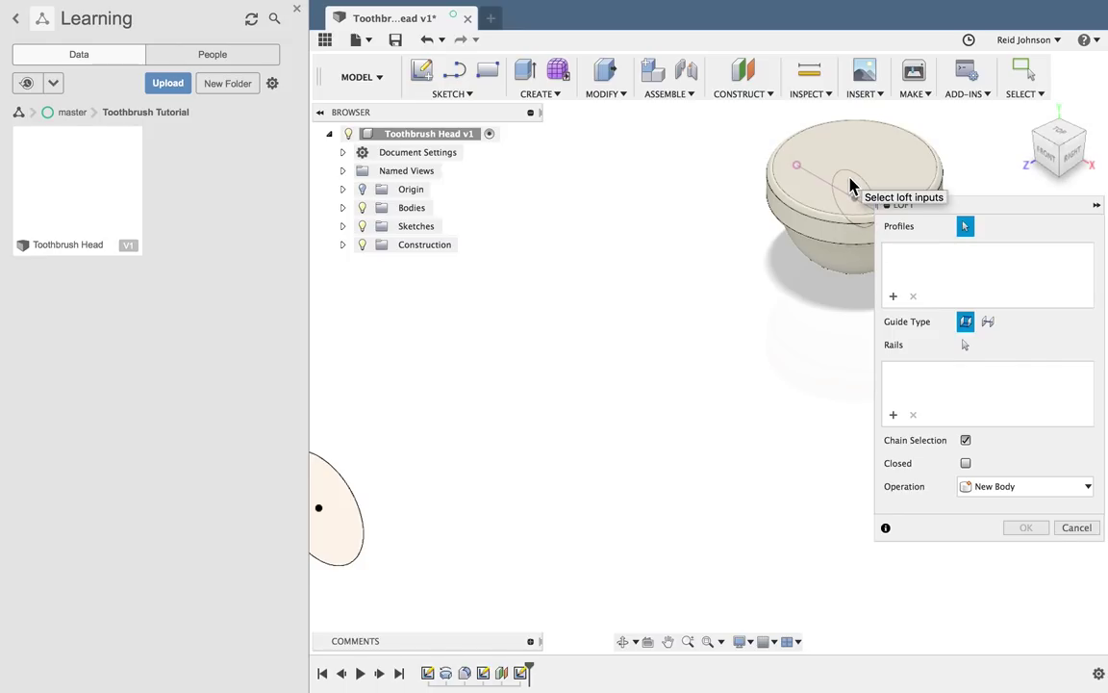
left_click(758, 189)
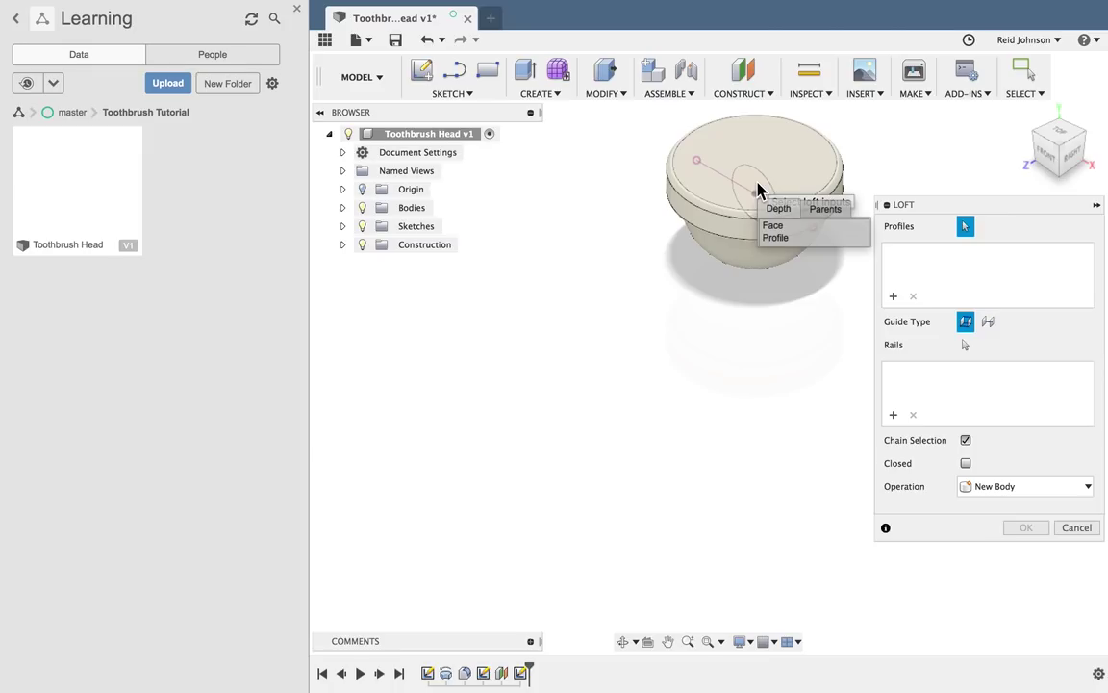
left_click(775, 239)
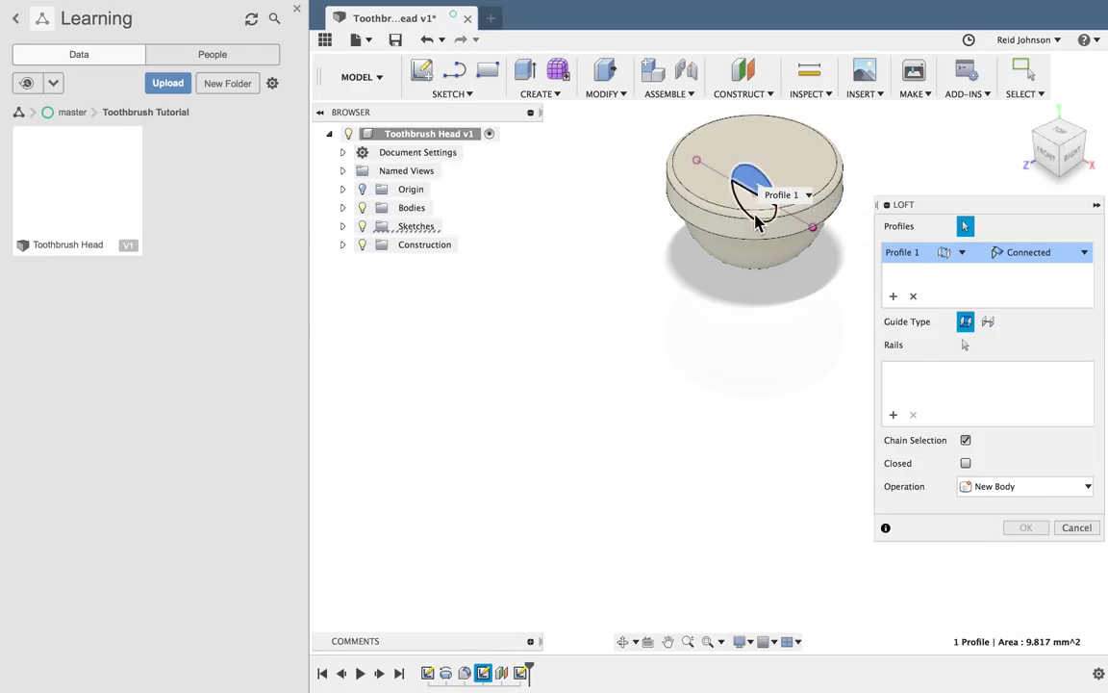
right_click(754, 217)
left_click(756, 219)
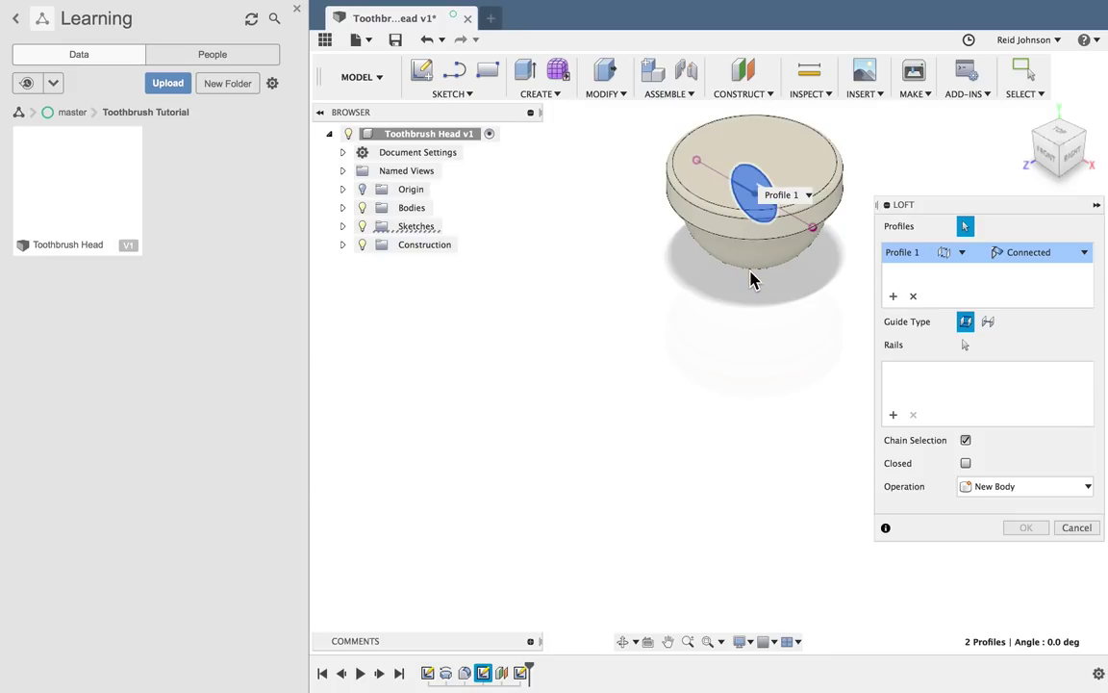
Step: Add the 10 mm circle on the offset plane as the second loft profile
scroll(606, 396, "left", 3)
scroll(608, 396, "left", 3)
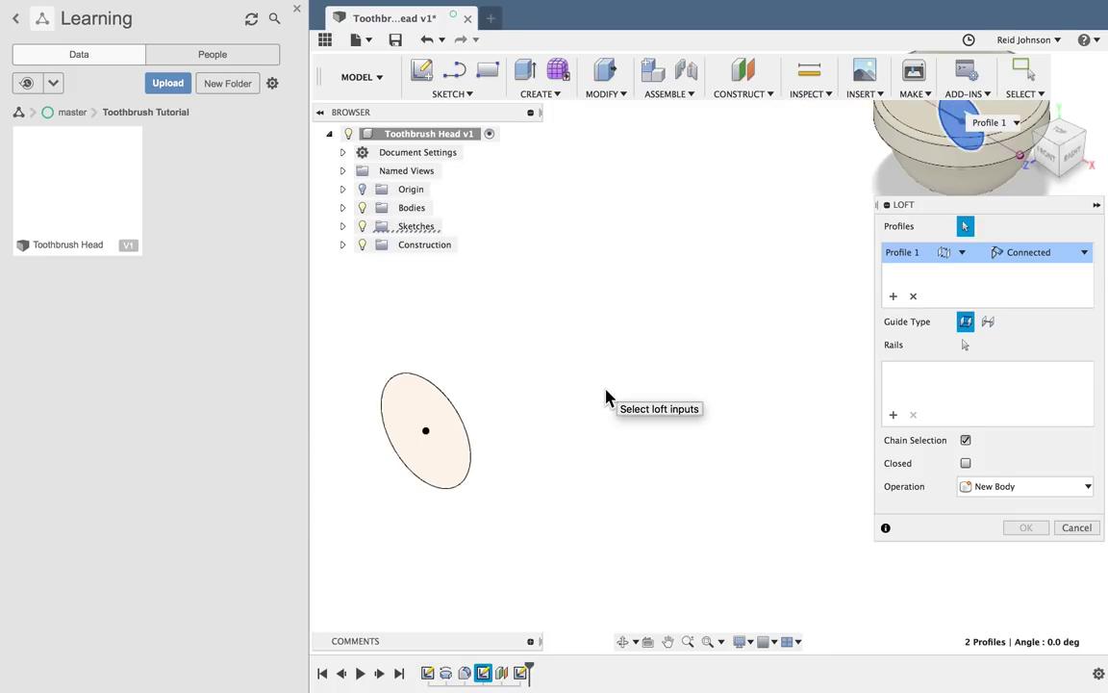
scroll(597, 365, "right", 3)
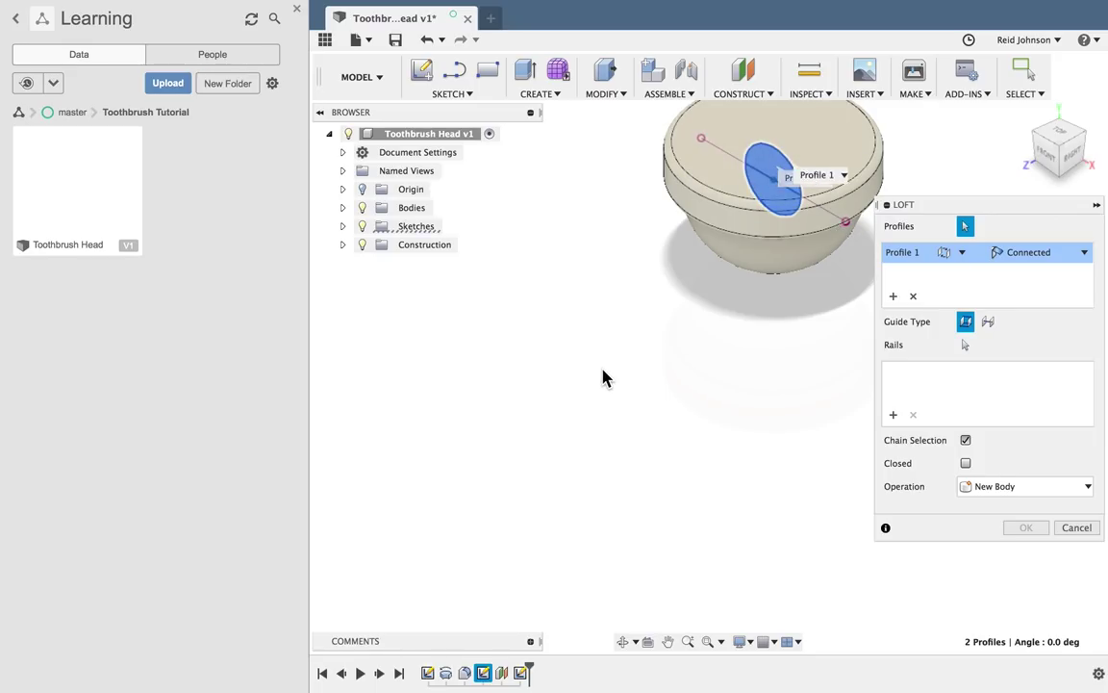
scroll(601, 376, "left", 3)
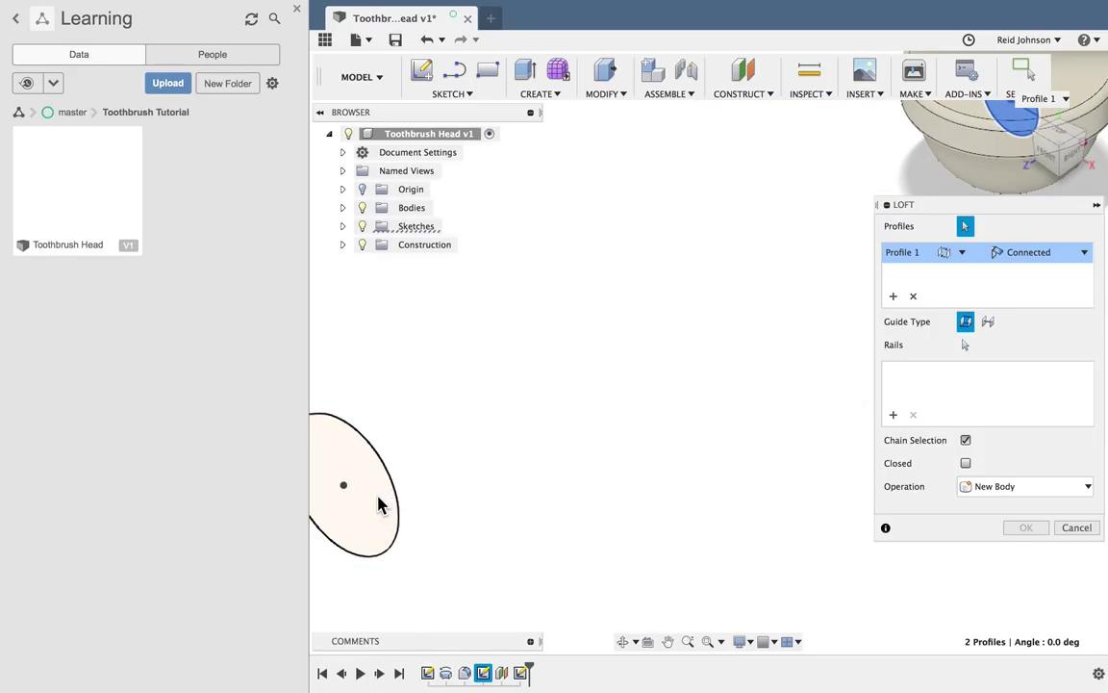
left_click(893, 298)
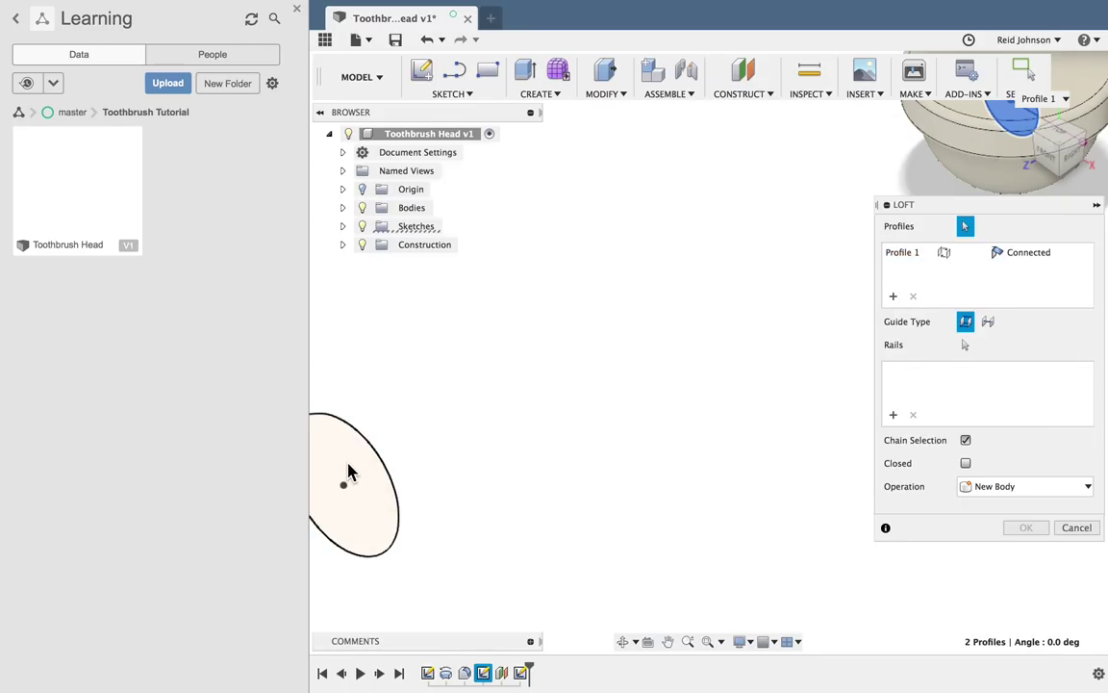
left_click(348, 472)
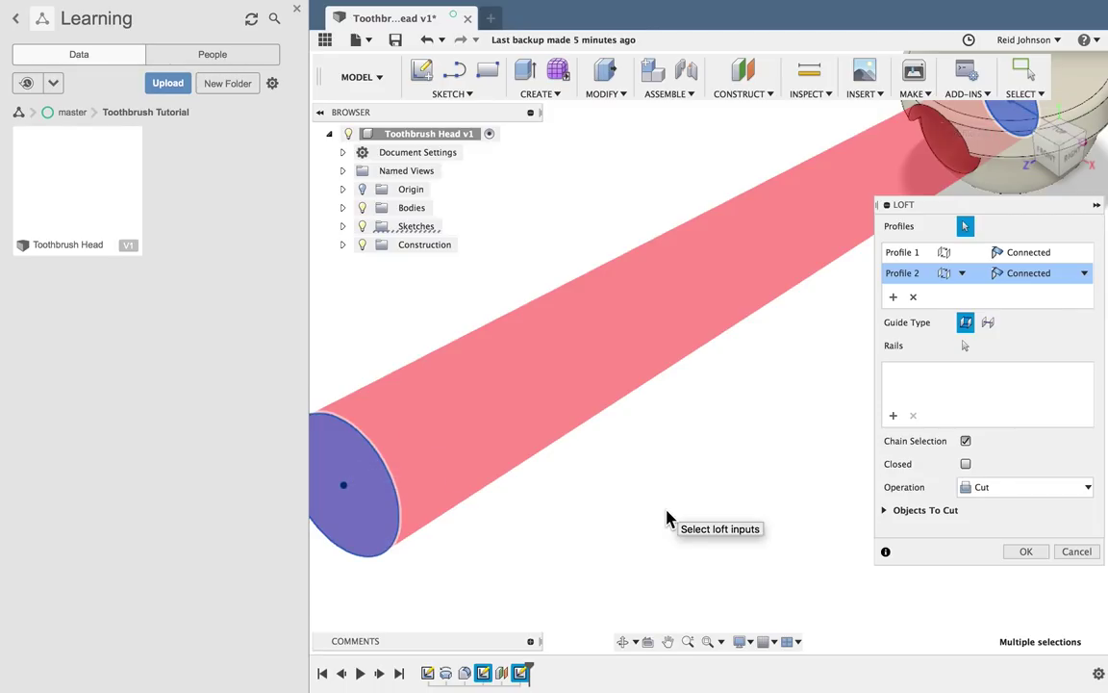
Step: Set the loft operation to Join and create the neck as part of the head body
key("F6")
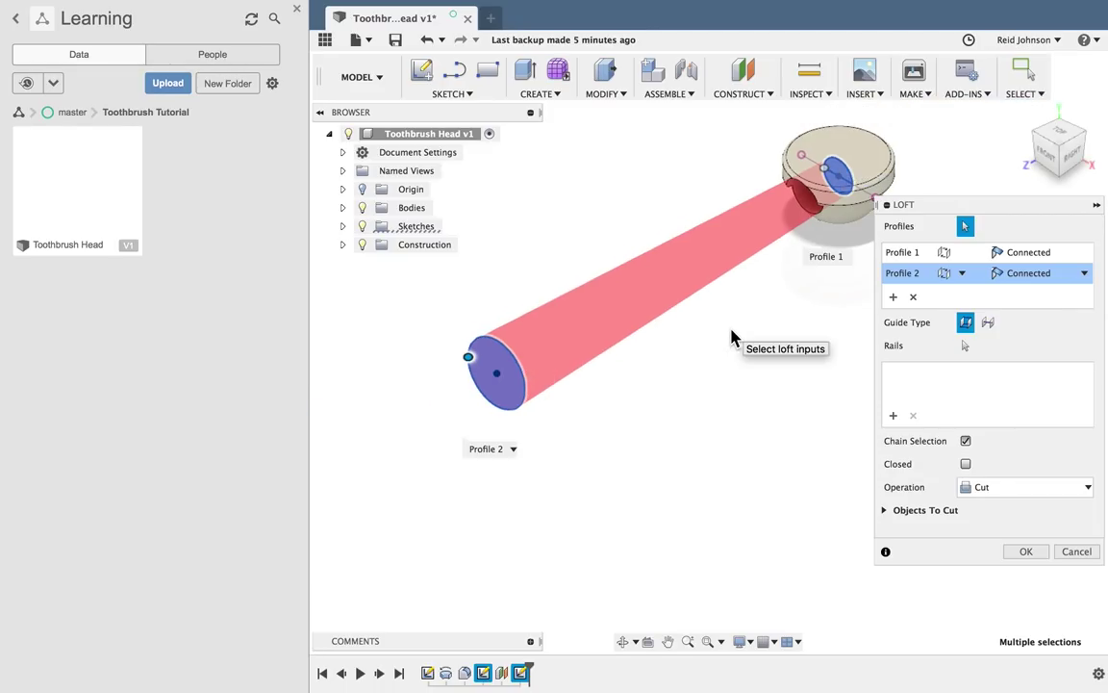
scroll(731, 337, "up", 5)
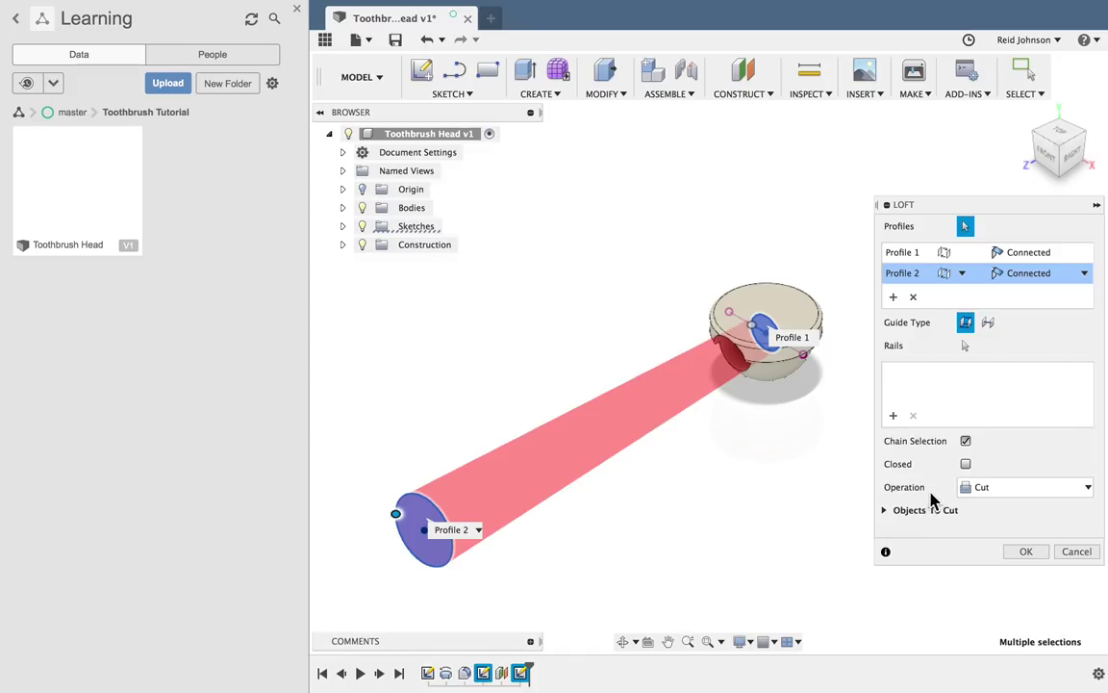
left_click(983, 490)
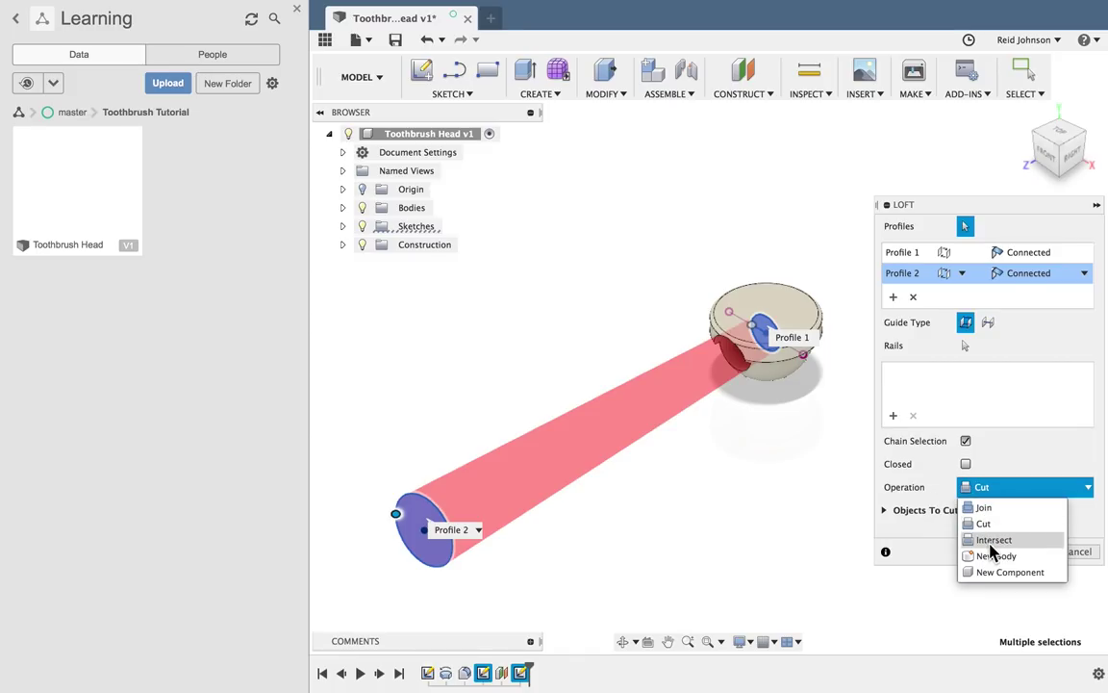
left_click(983, 508)
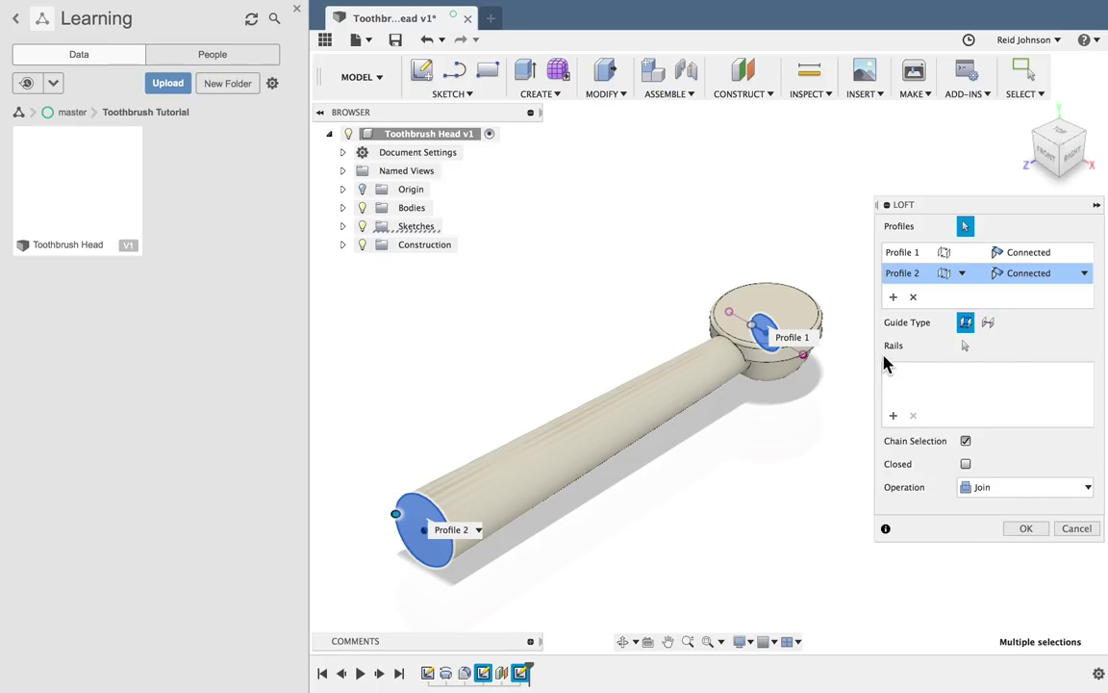
left_click(1026, 532)
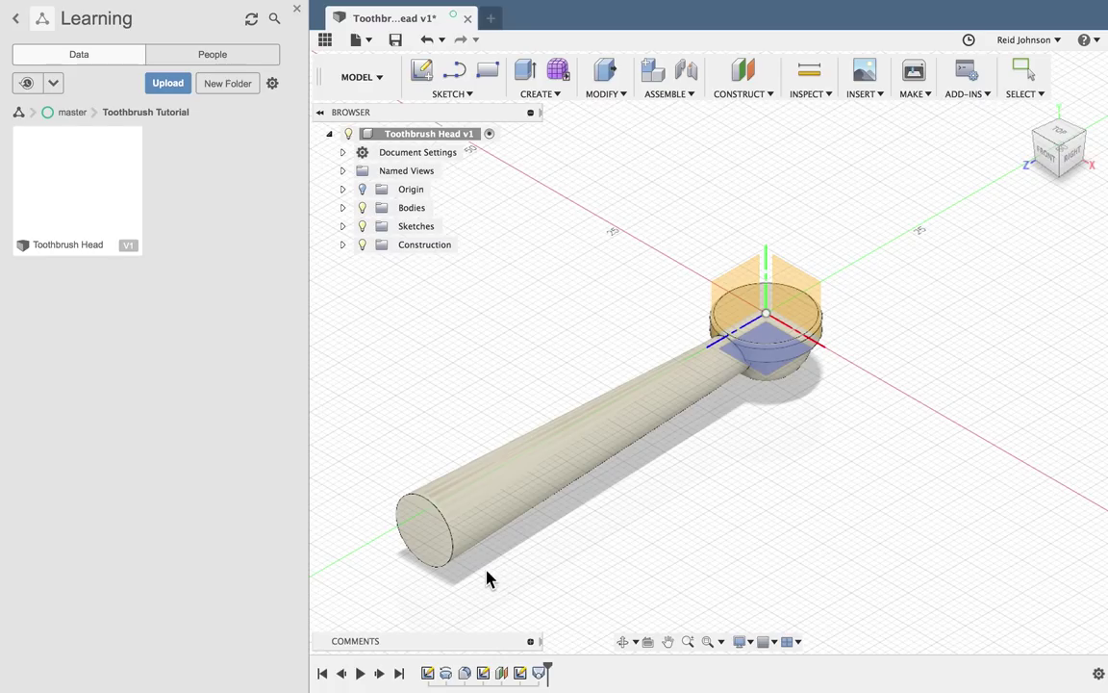
Step: Sketch a 7 mm diameter circle on the neck's end face, concentric with its outer edge, and finish the sketch
left_click(424, 544)
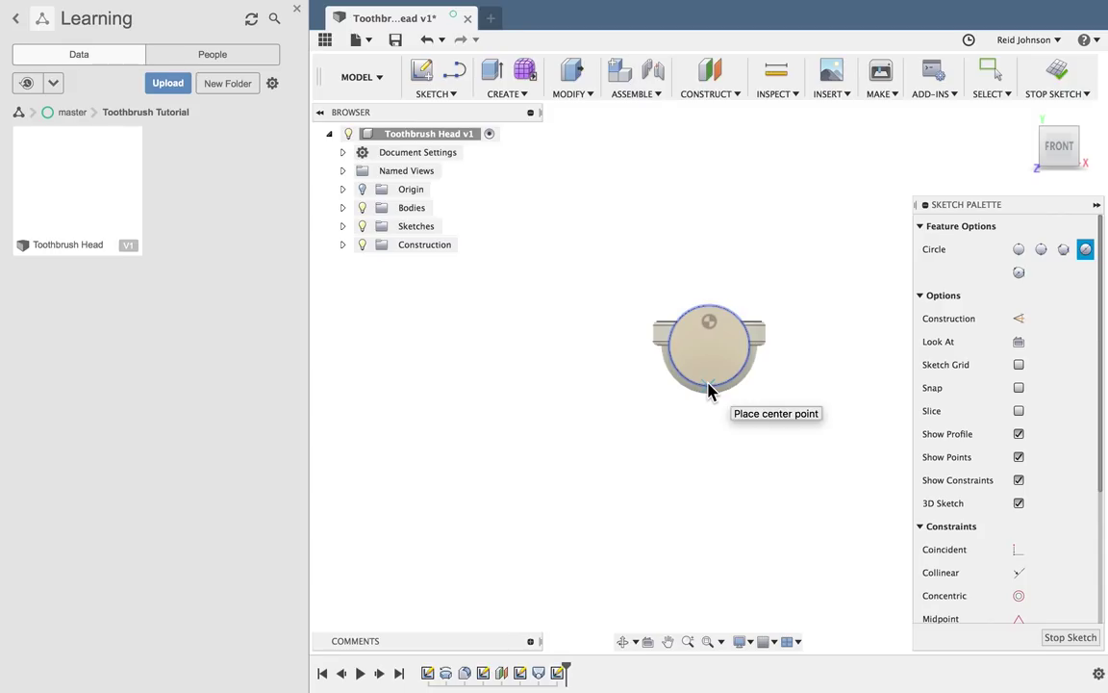
scroll(708, 390, "up", 3)
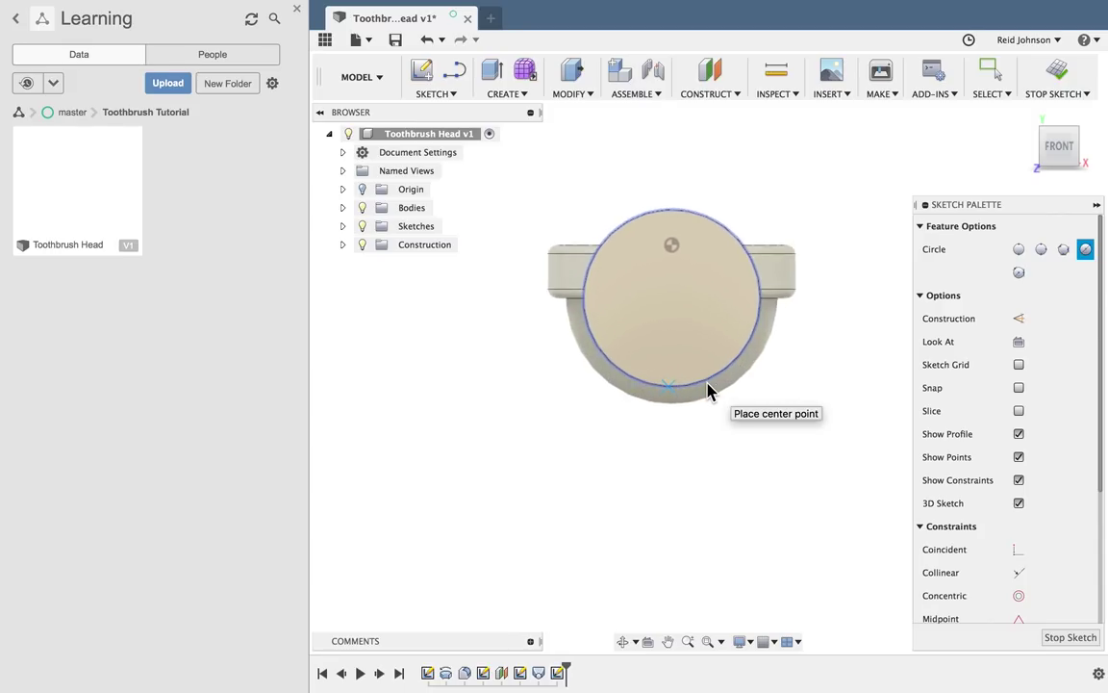
left_click(700, 298)
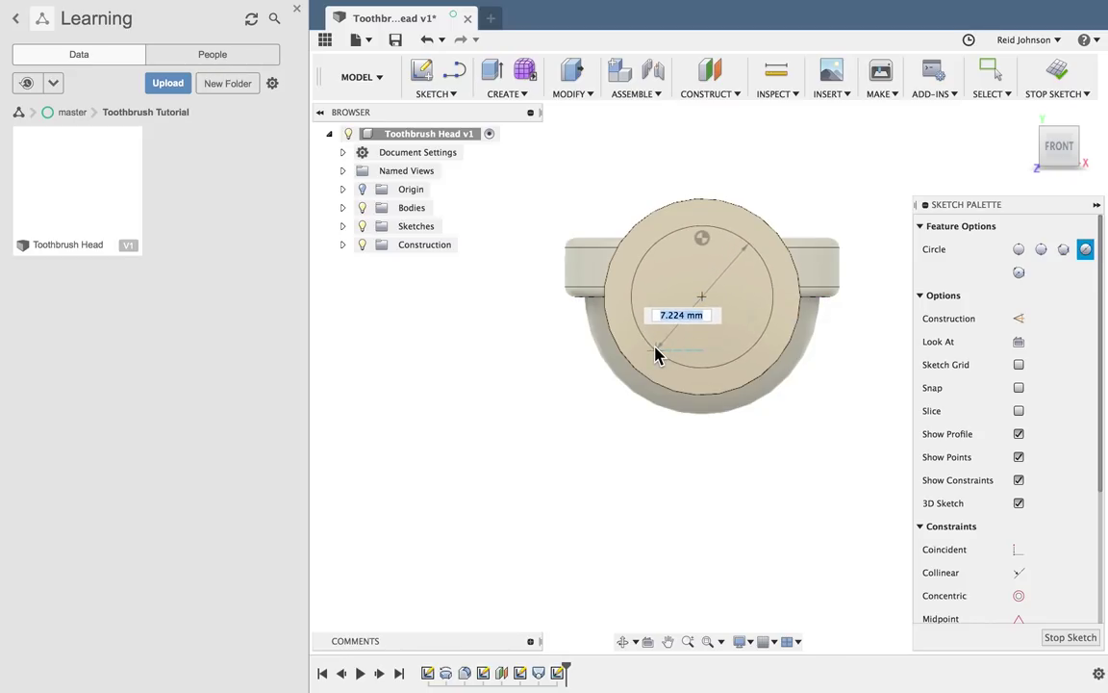
type("7")
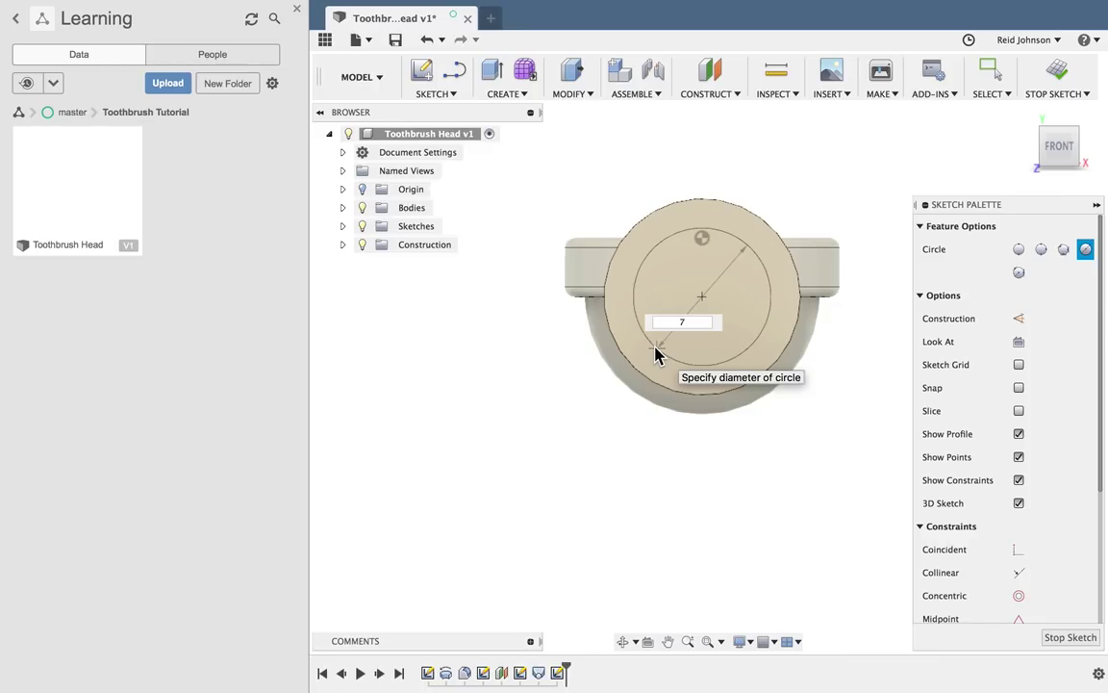
key("Tab")
key("Return")
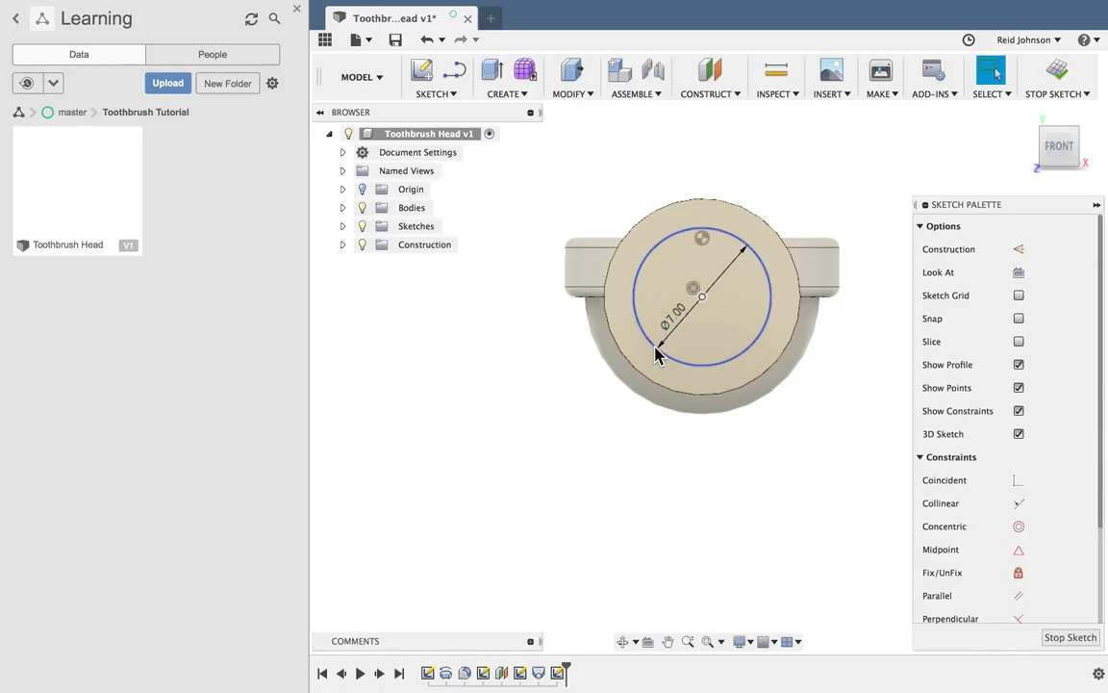
left_click(1063, 70)
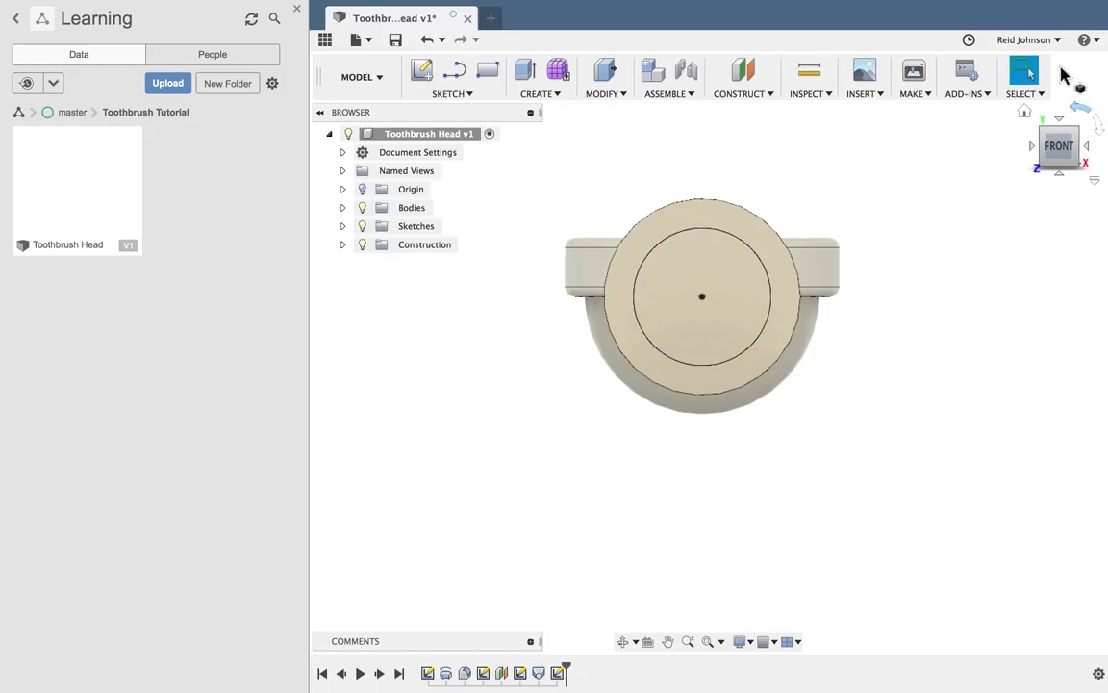
Step: Use Press Pull on the 7 mm circle to cut a 3 mm deep hole into the neck's end
left_click(1023, 114)
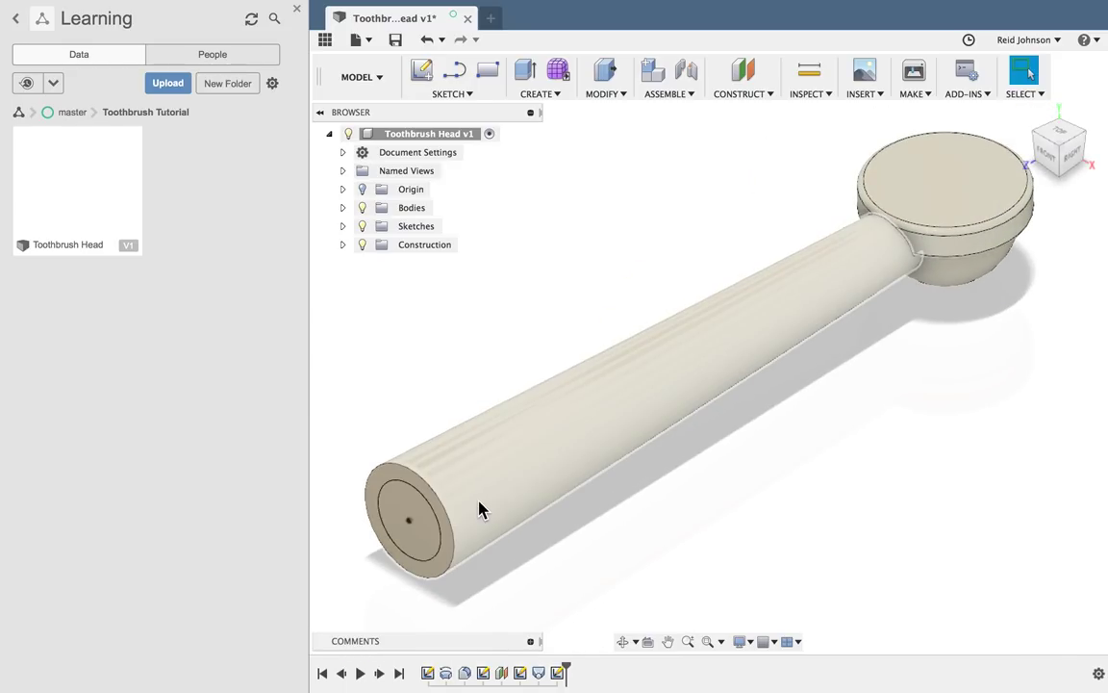
left_click(612, 95)
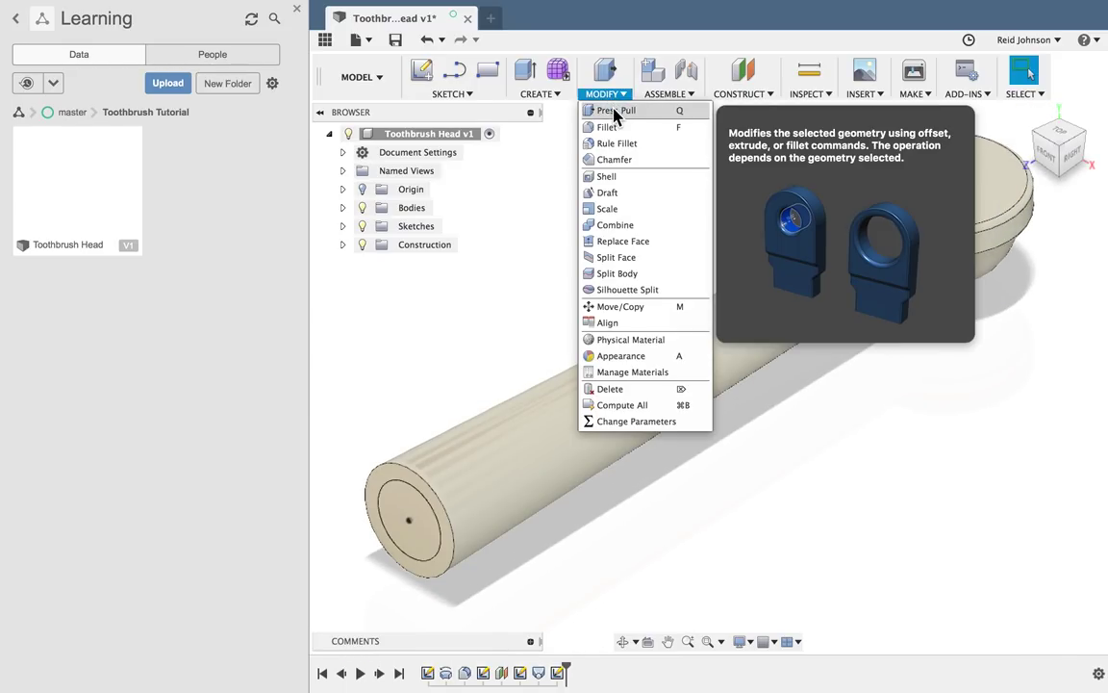
left_click(614, 113)
left_click(411, 524)
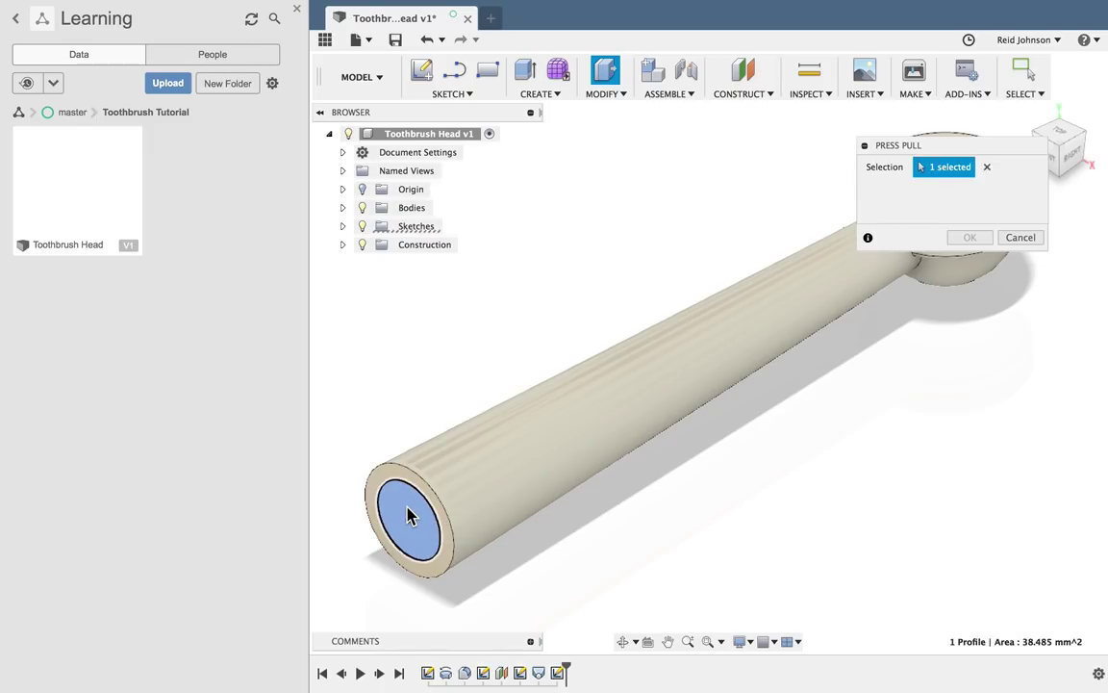
left_click_drag(399, 529, 425, 517)
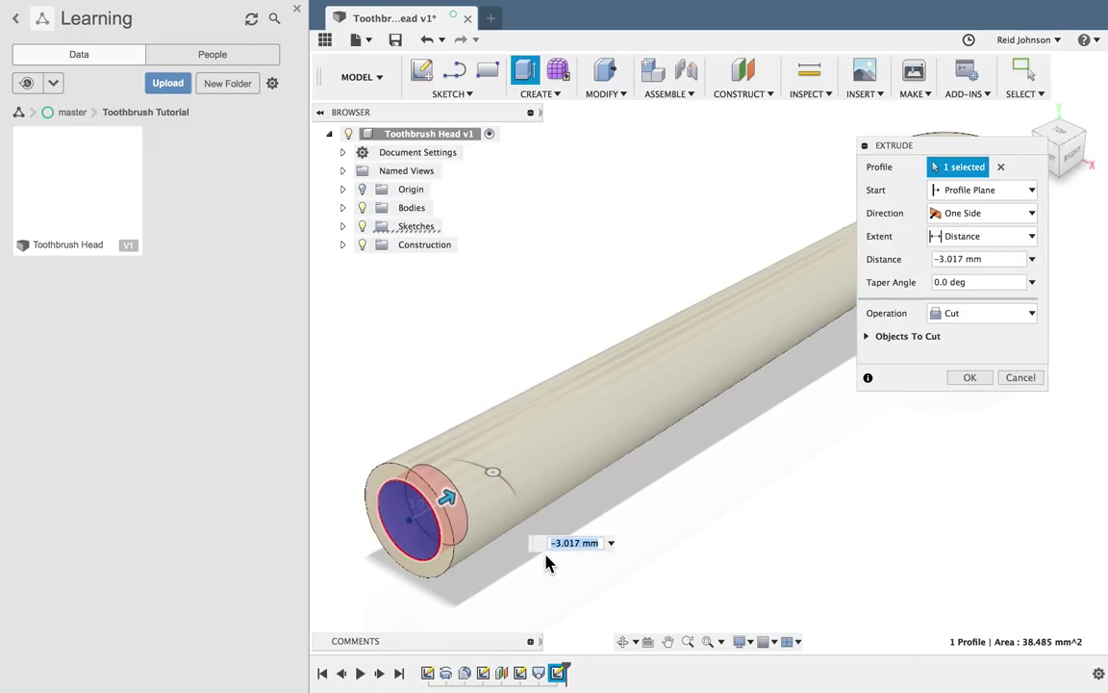
left_click(589, 543)
type("-")
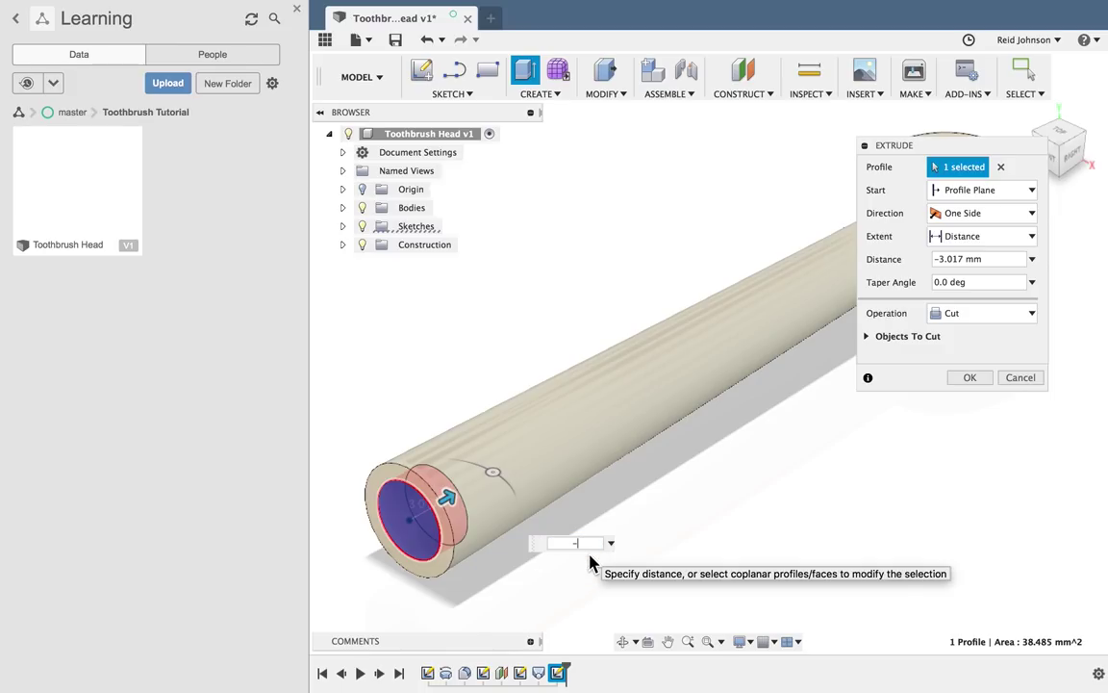
type("3")
left_click(970, 377)
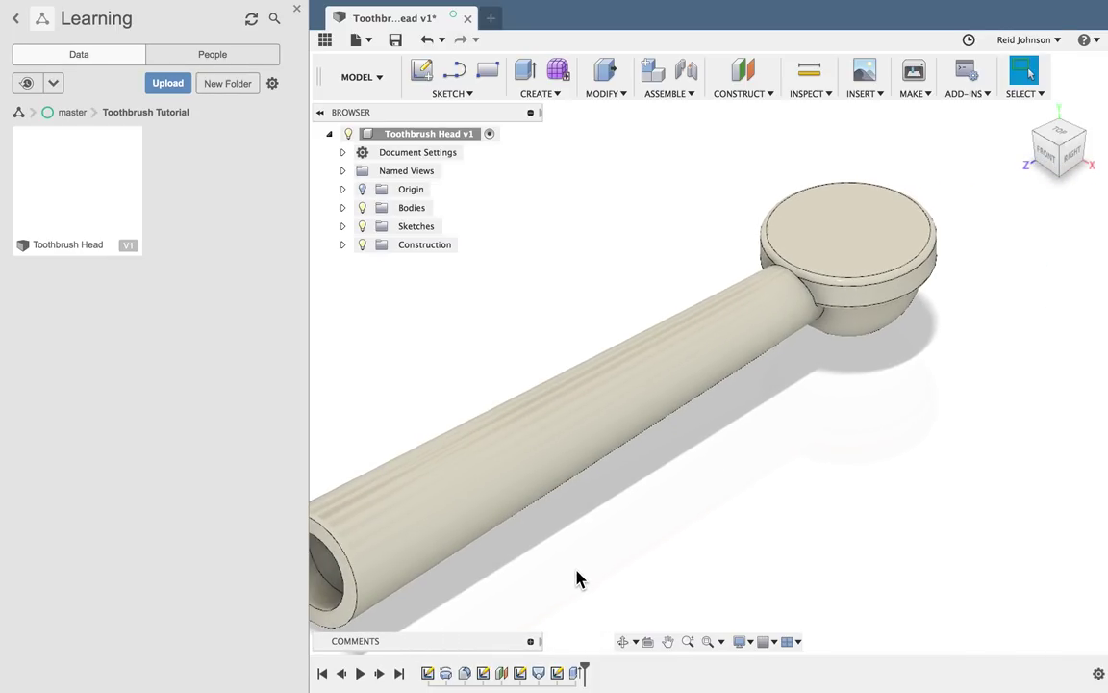
Step: Fillet the outer edge of the neck's open end with a 0.5 mm radius
left_click(606, 94)
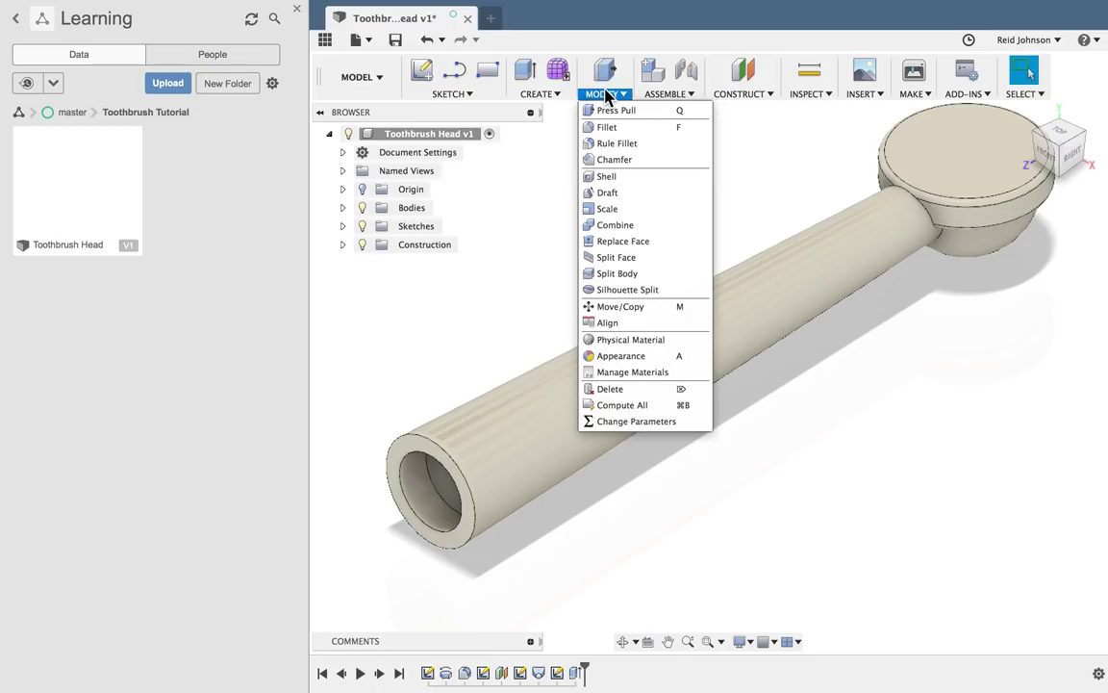
left_click(601, 127)
left_click(420, 440)
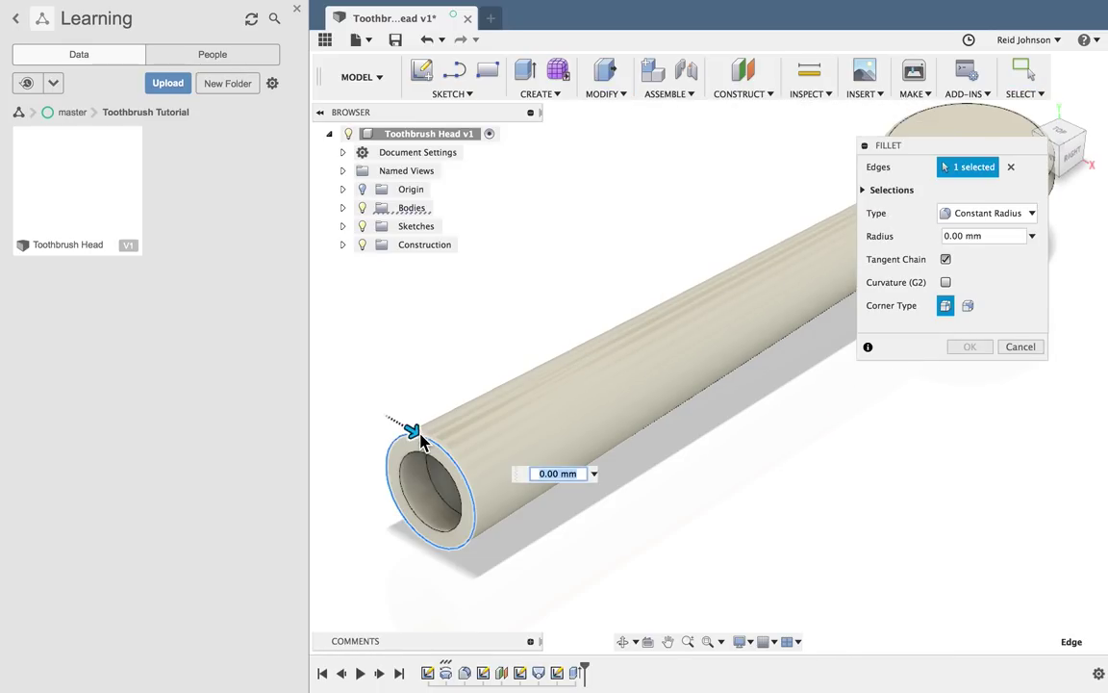
key("BackSpace")
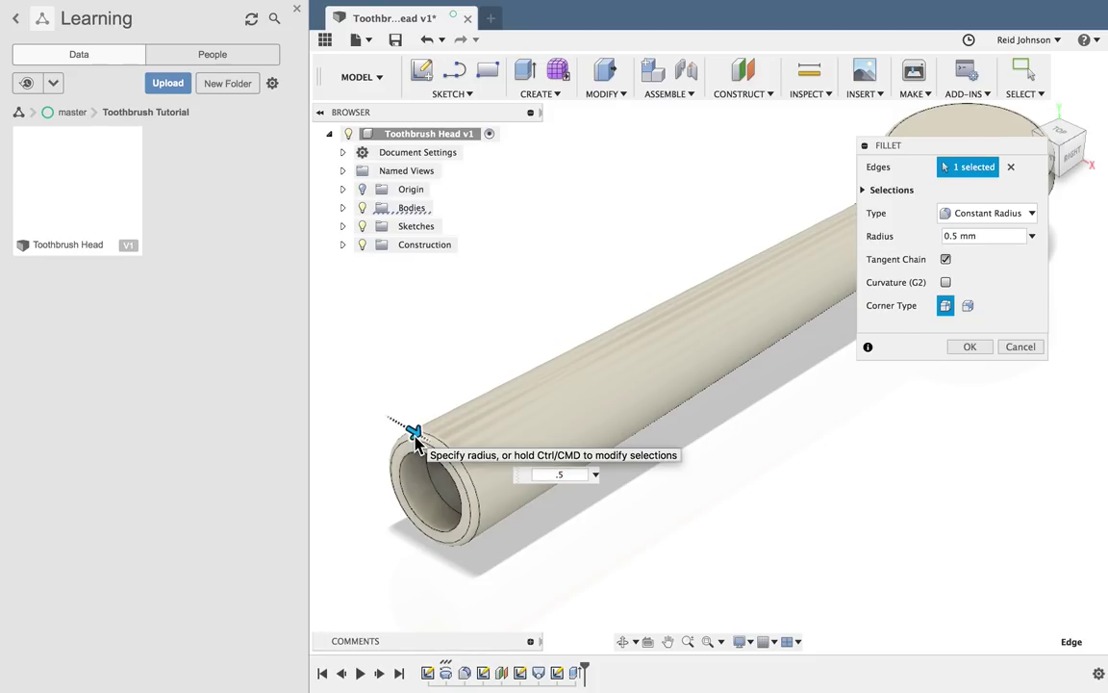
key("Return")
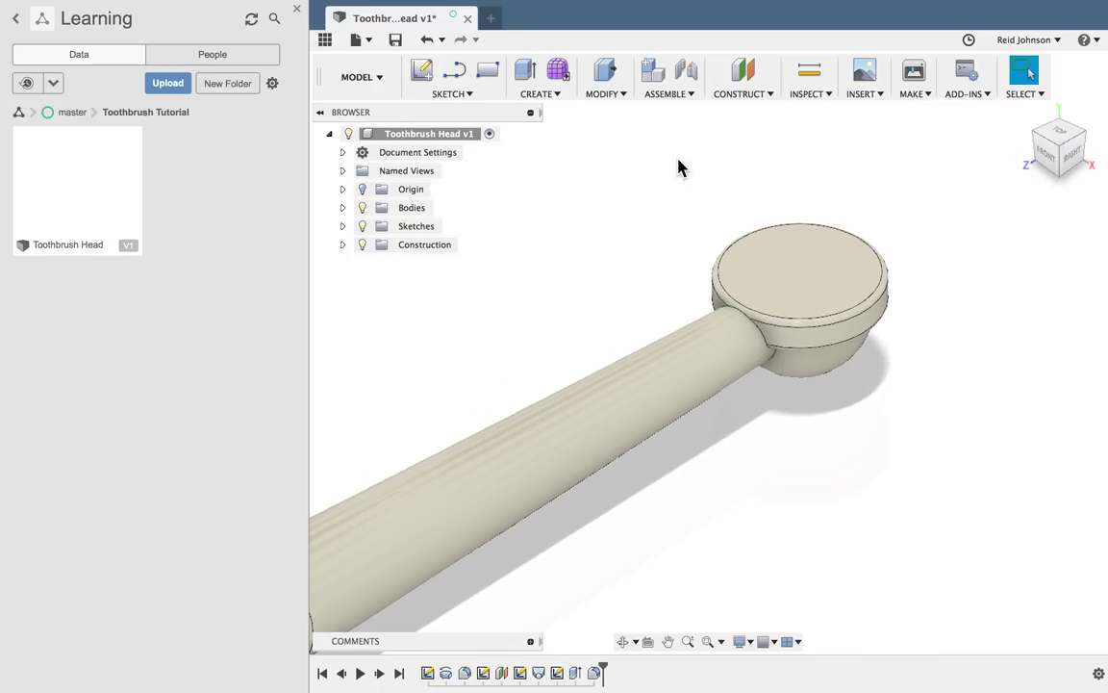
Step: Sketch a 1.9 mm diameter circle on the head's top face, centred near the edge opposite the neck at about X -0.35, Z -5.24 mm
left_click(444, 94)
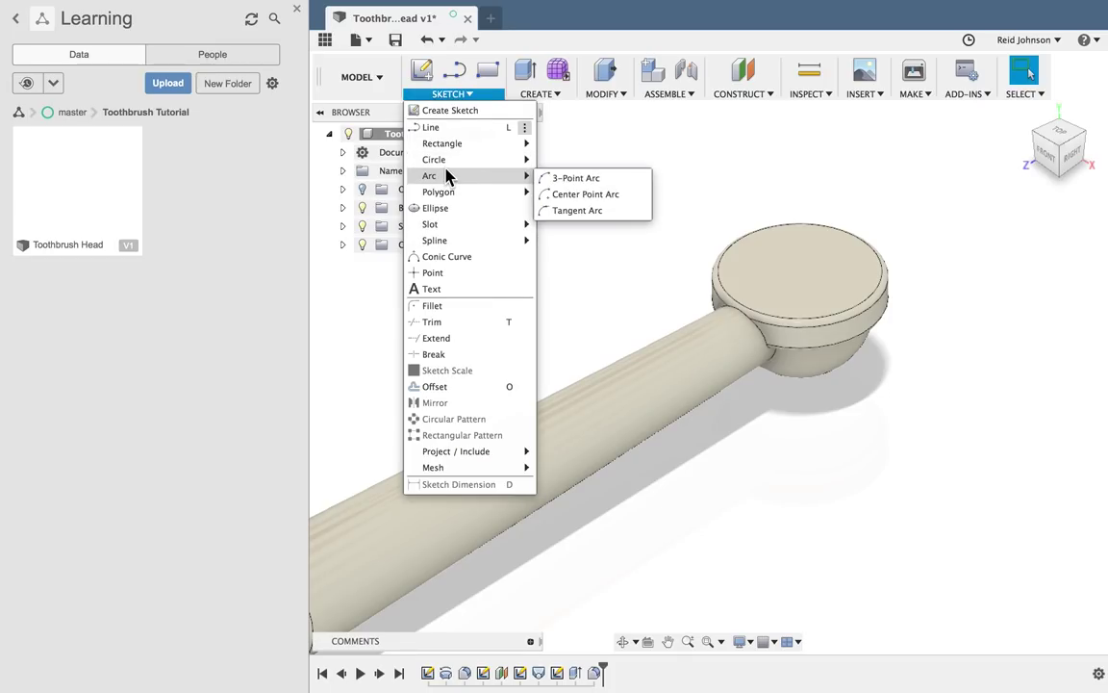
mouse_move(446, 160)
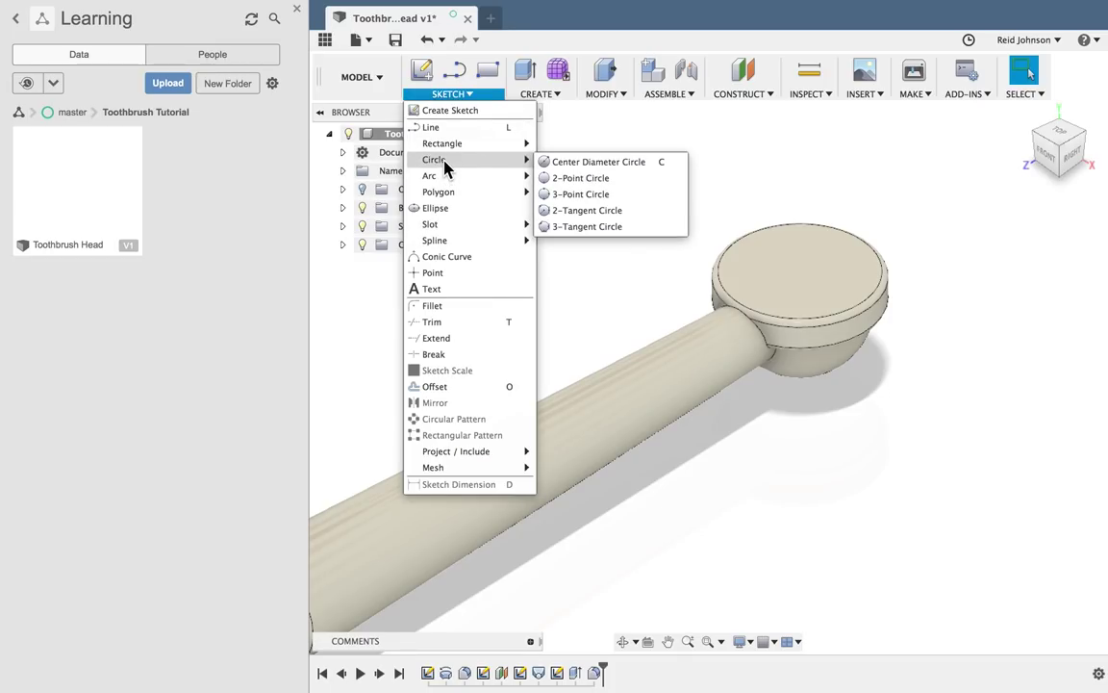
left_click(550, 164)
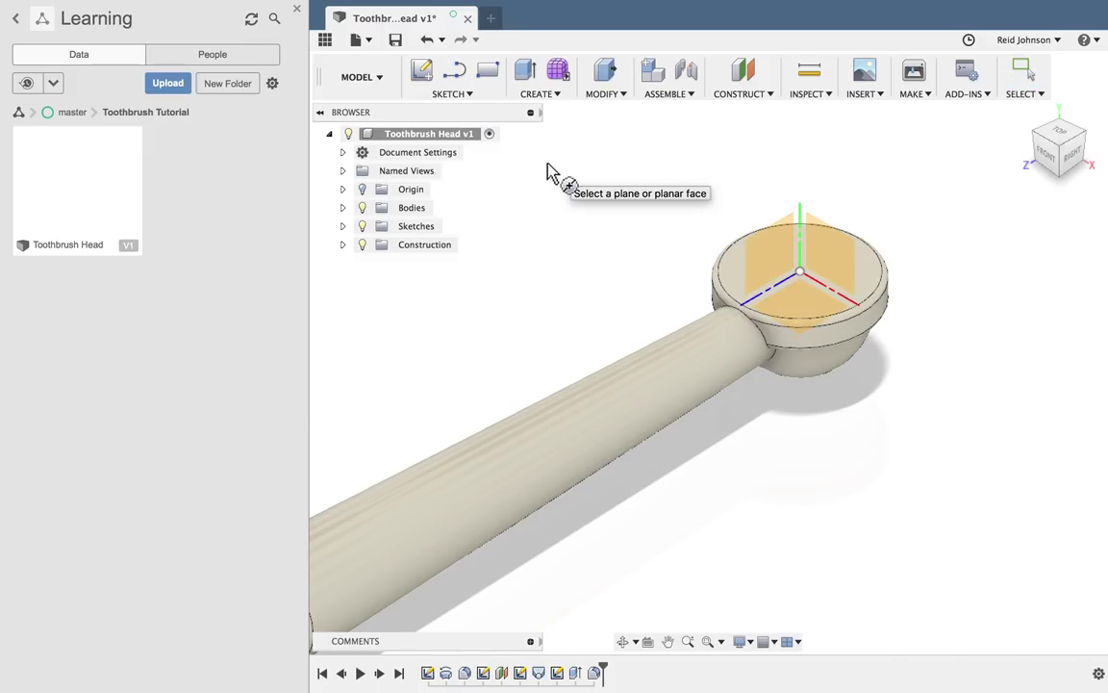
left_click(729, 278)
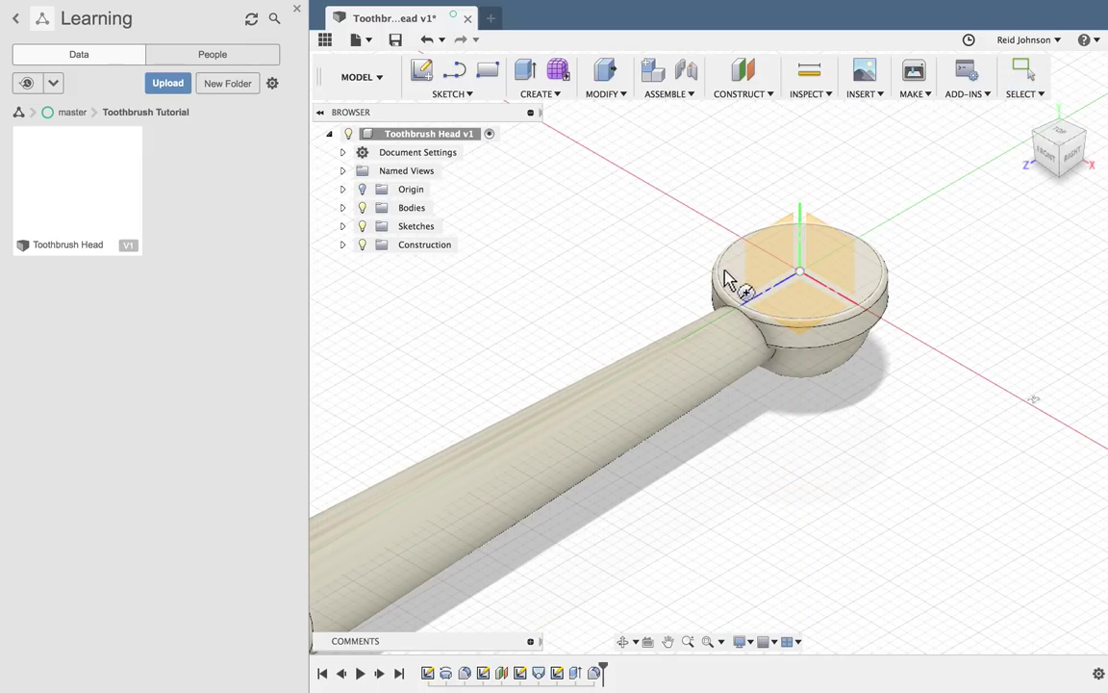
left_click(732, 279)
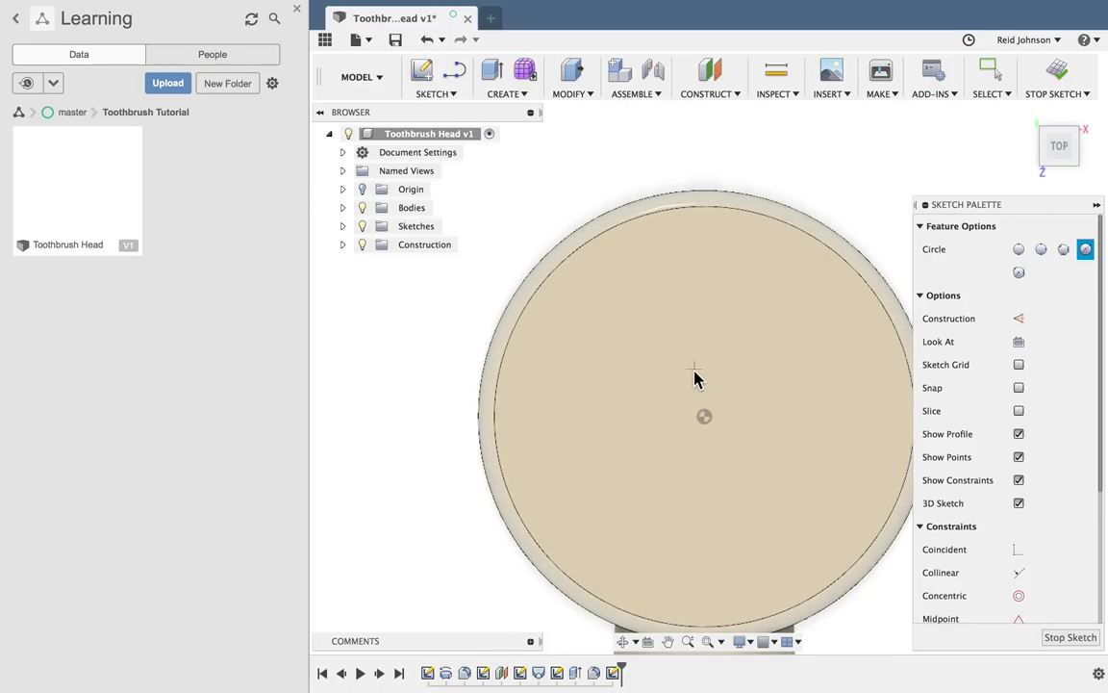
left_click(705, 417)
left_click(704, 262)
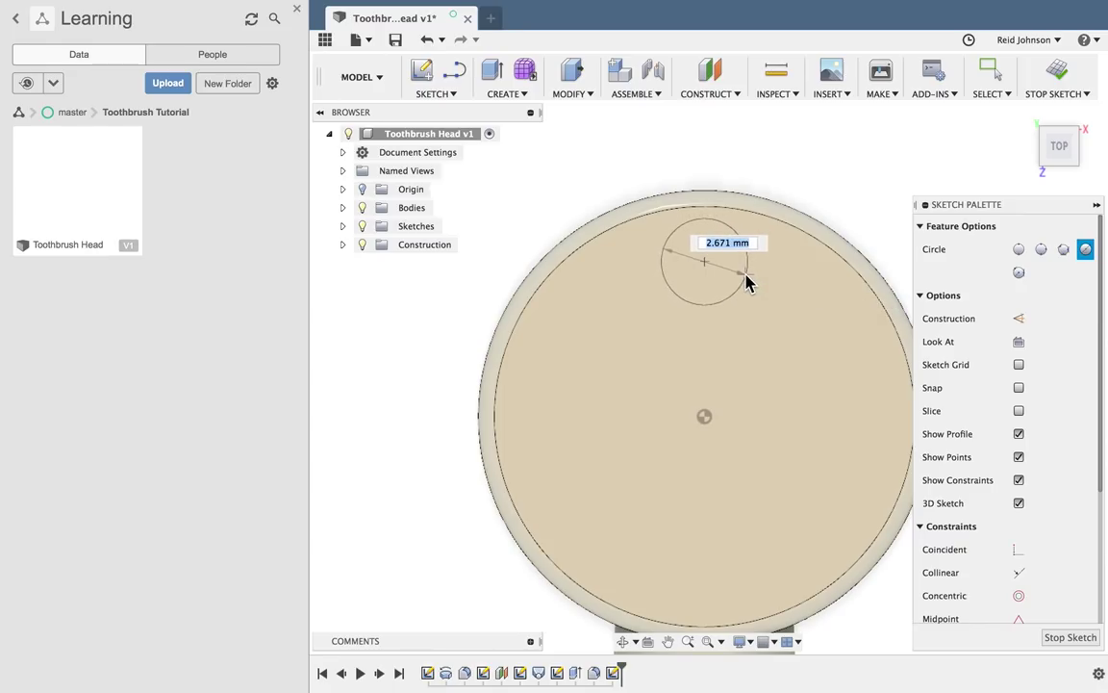
type("1.9")
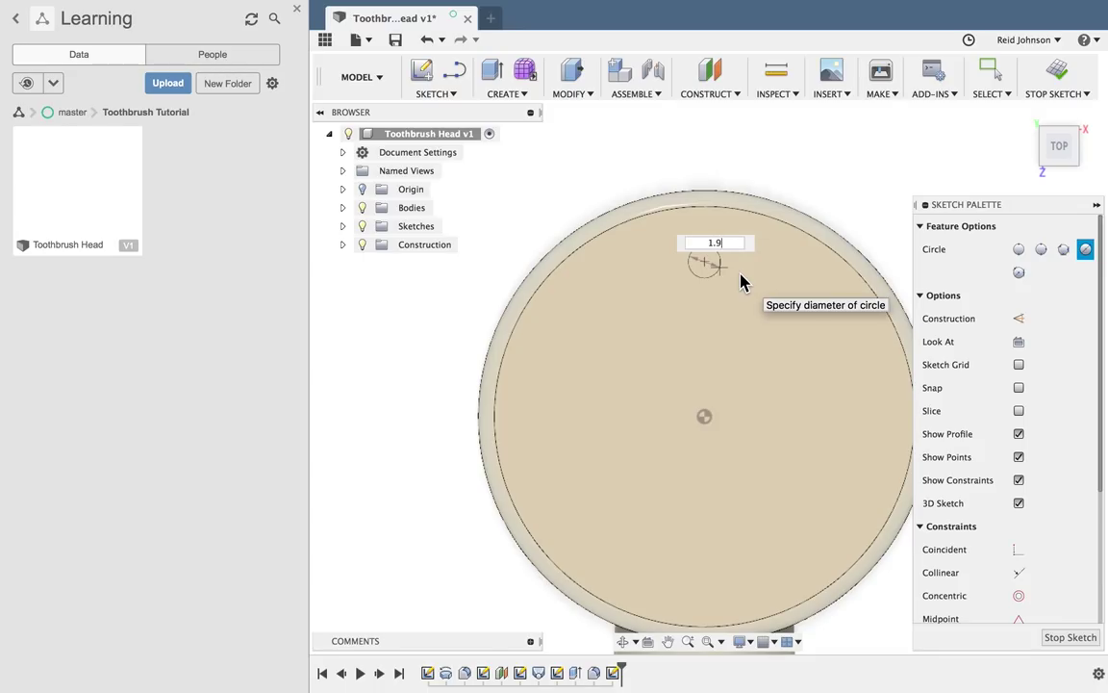
key("Tab")
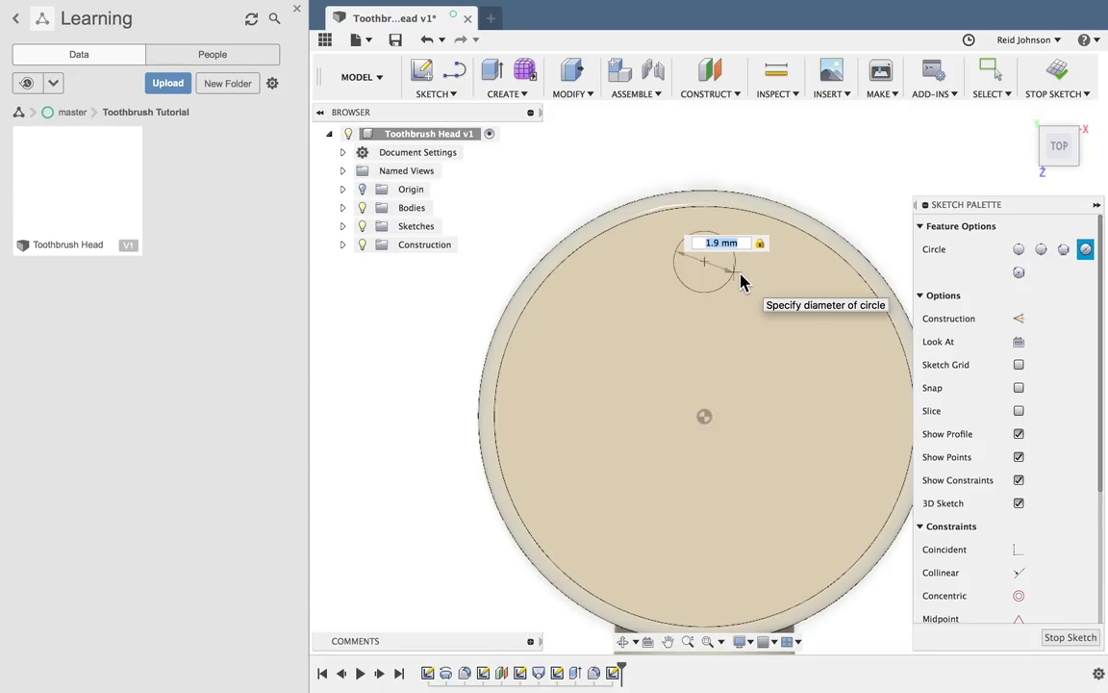
key("Return")
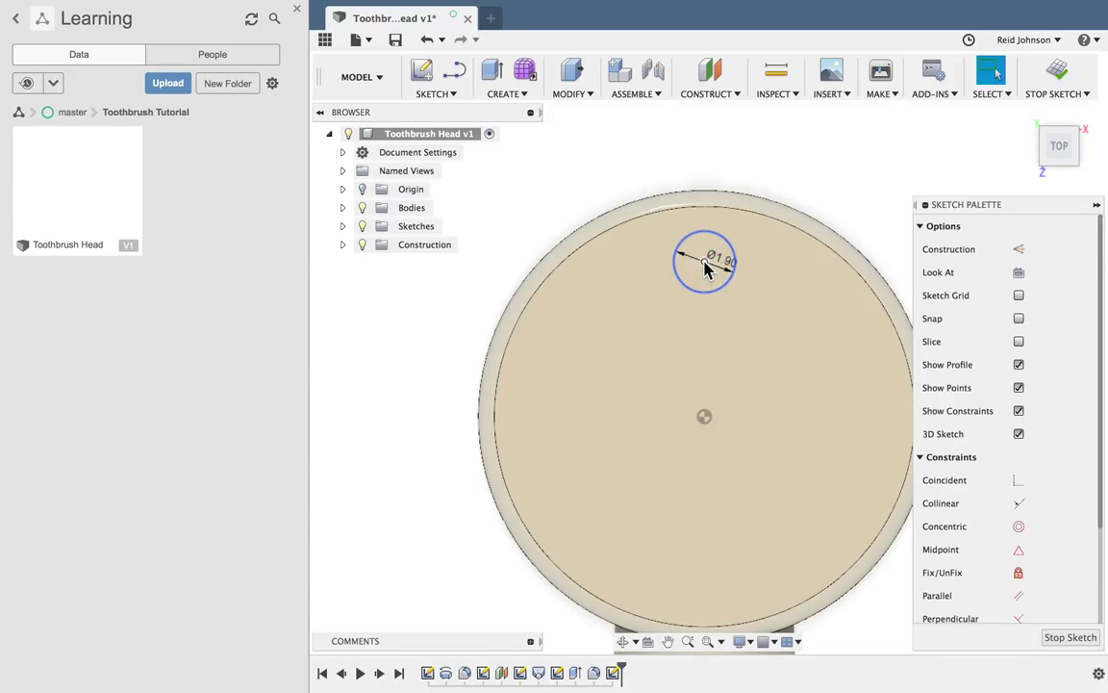
left_click(706, 267)
mouse_move(705, 267)
left_mouse_down()
mouse_move(712, 257)
mouse_move(706, 267)
mouse_move(709, 251)
mouse_move(693, 247)
left_mouse_up()
Step: Sketch a second 1.9 mm diameter circle between the first circle and the centre of the head's top face
key("c")
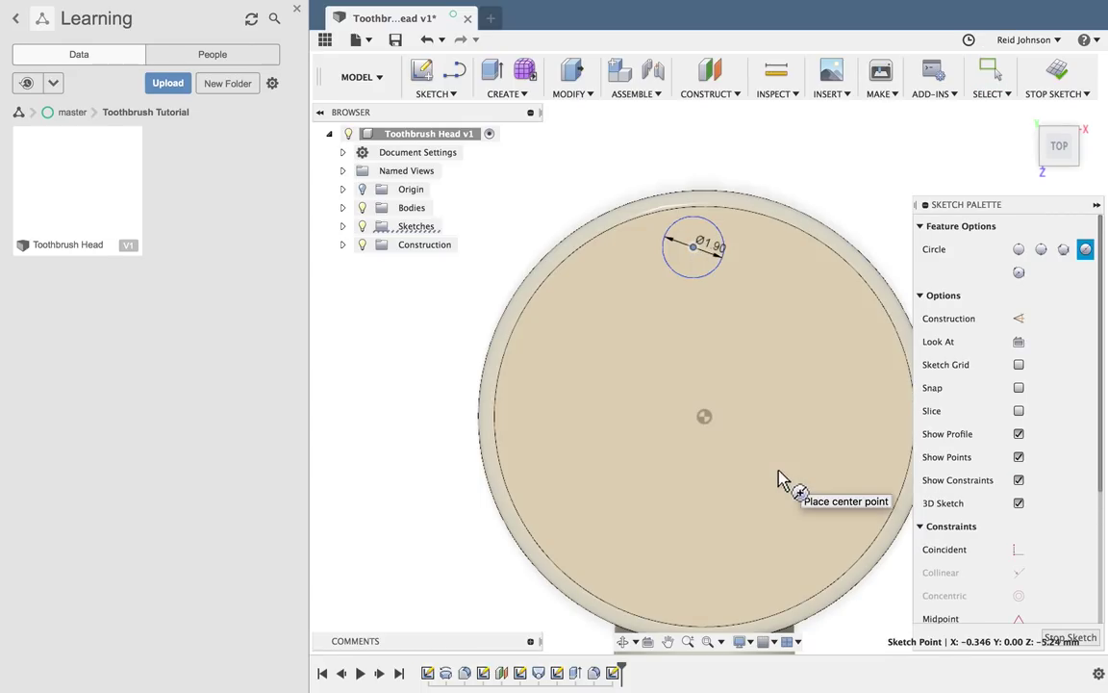
left_click(723, 325)
type("1.9")
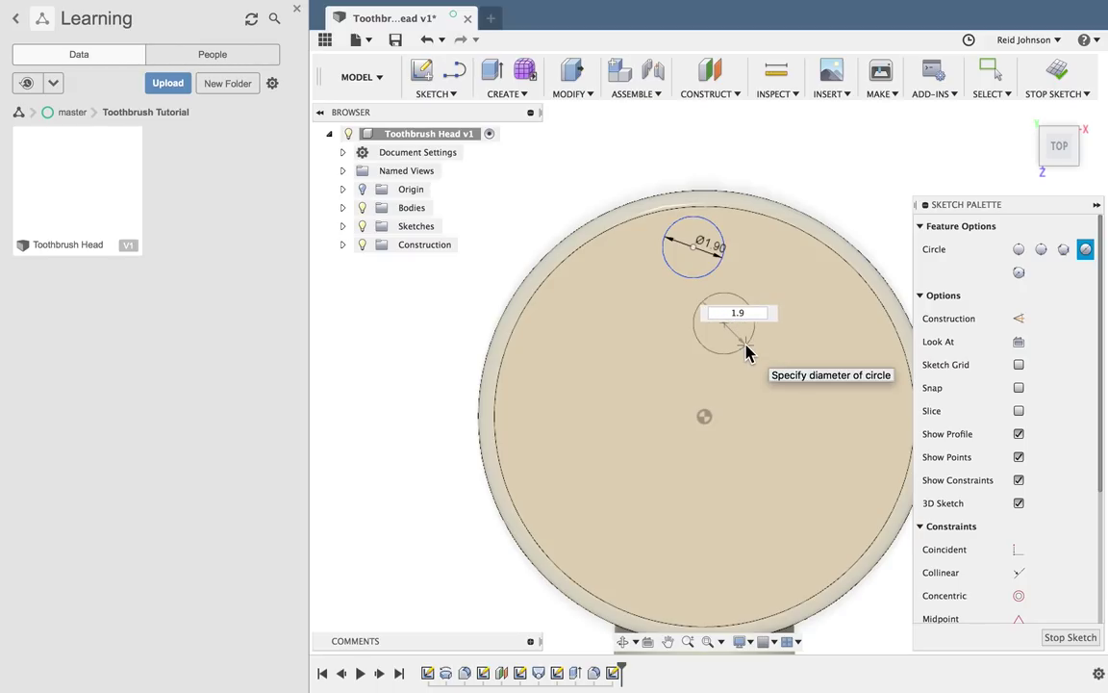
key("Tab")
left_click(747, 353)
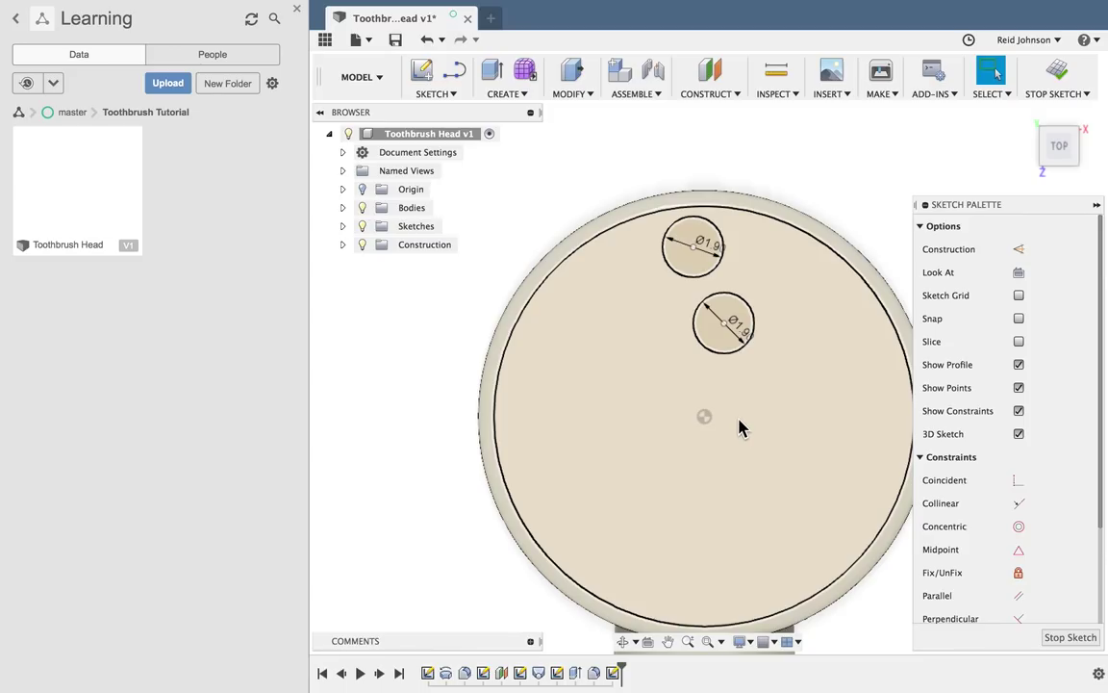
Step: Sketch a third 1.9 mm diameter circle close to the centre of the head's top face
left_click(683, 384)
type("1.9")
key("Tab")
key("Return")
key("Escape")
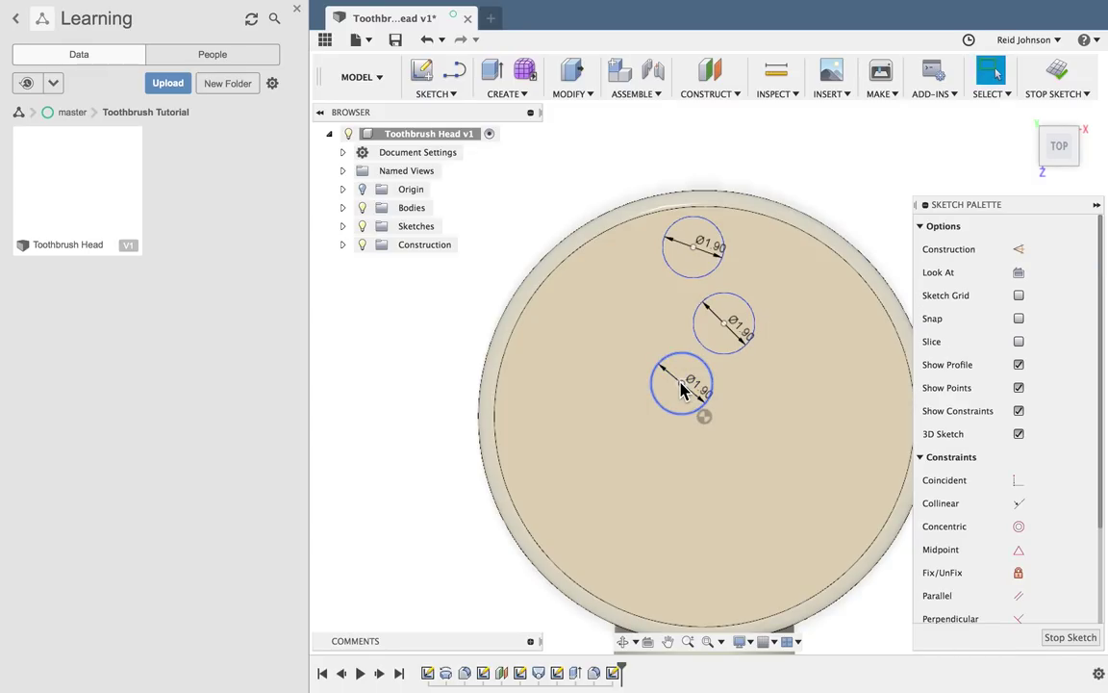
Step: Move the third circle to about X -0.06, Z -1.10 mm and the second to about X 1.03, Z -3.10 mm, and finish the sketch
left_click_drag(681, 387, 706, 385)
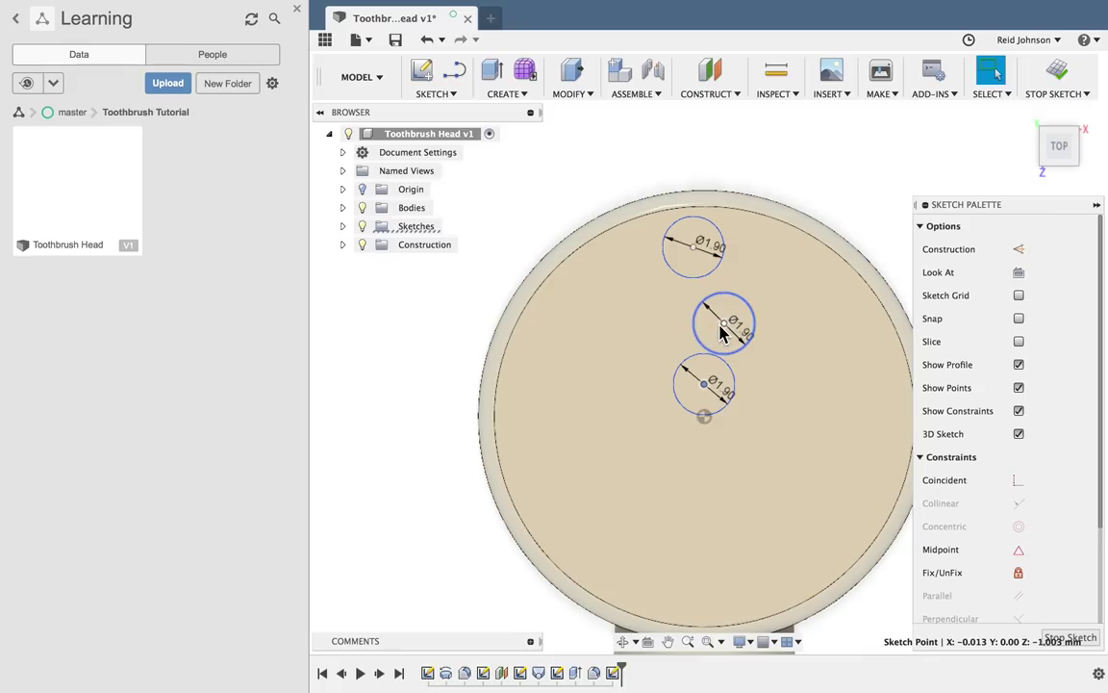
left_click_drag(723, 330, 703, 323)
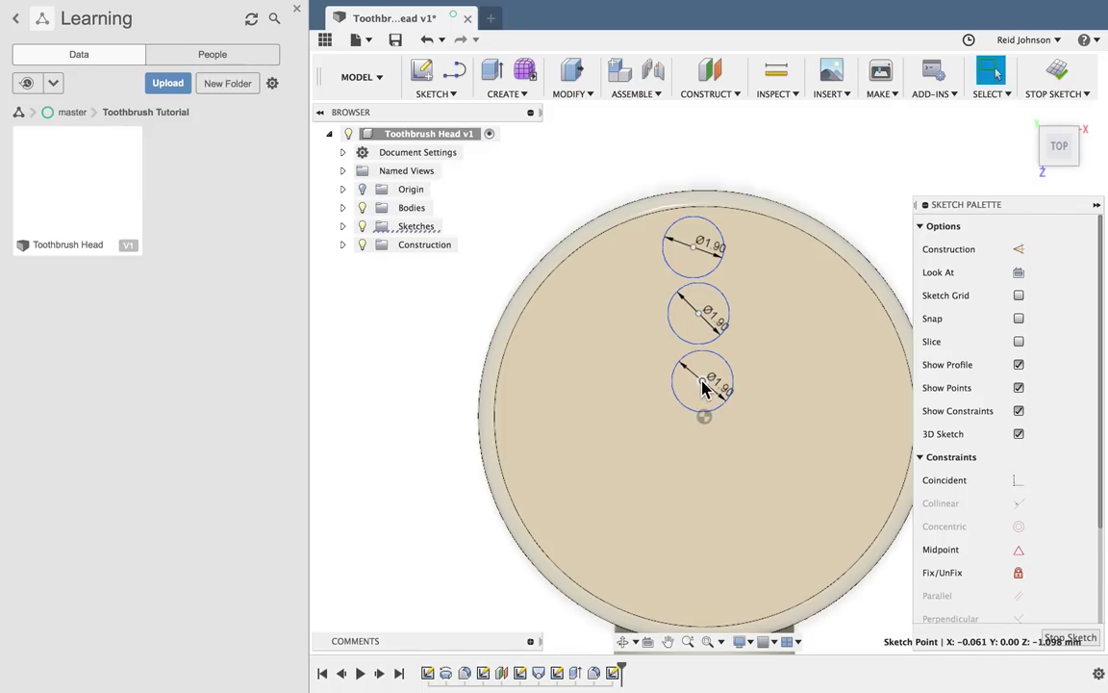
left_click_drag(701, 308, 737, 317)
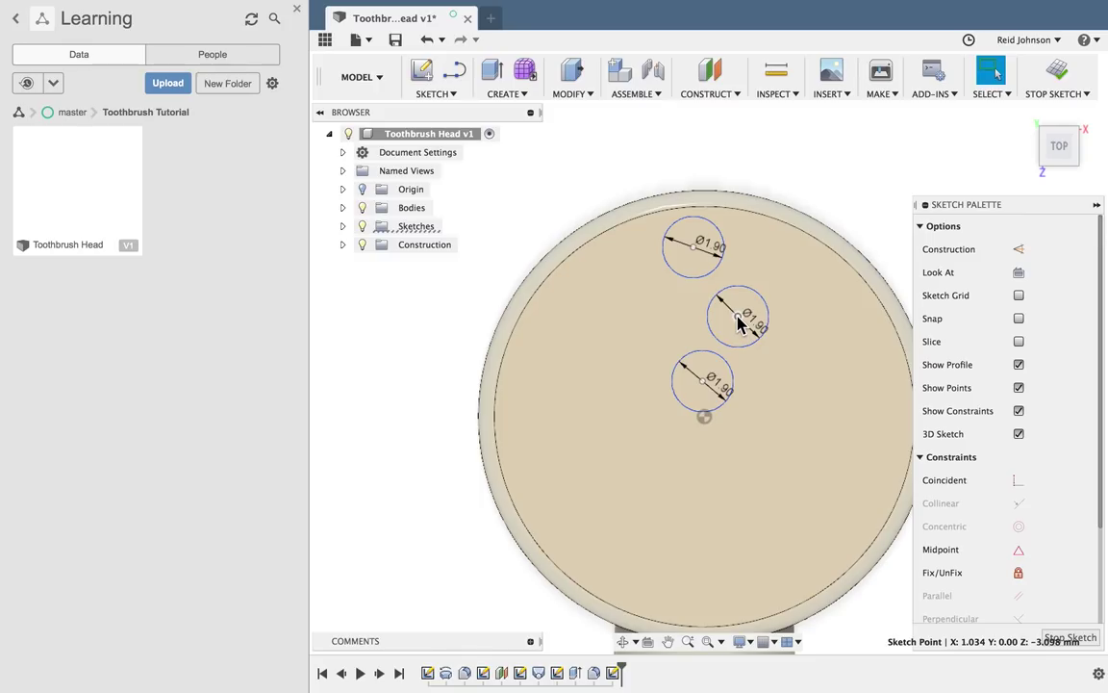
left_click(1058, 75)
left_click(1025, 112)
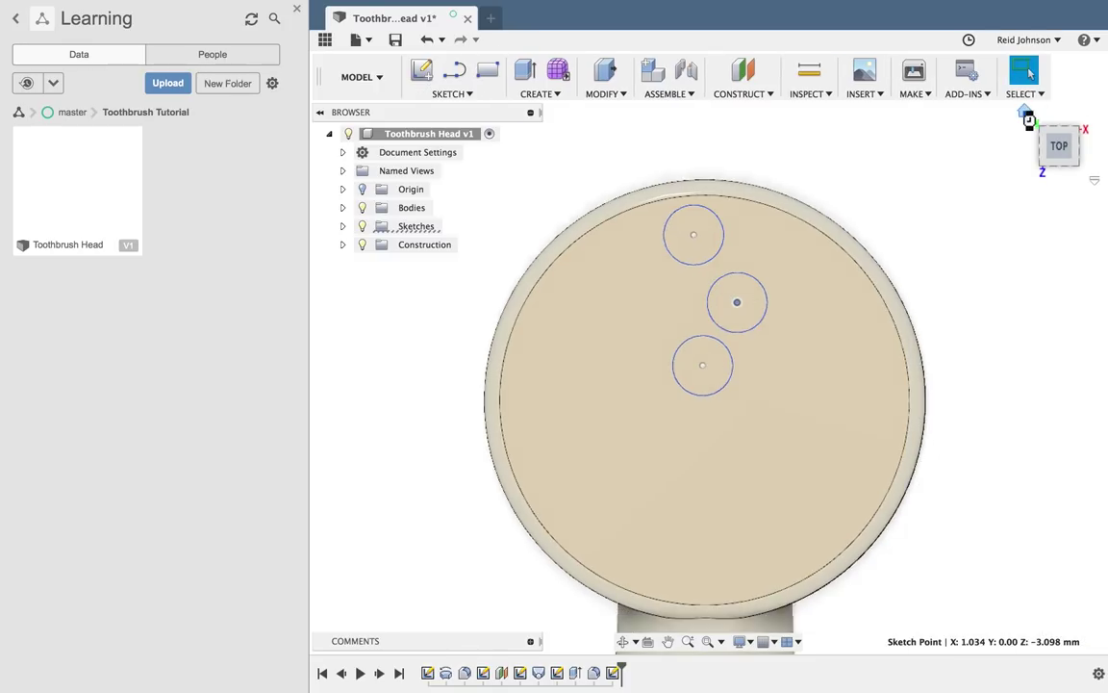
scroll(854, 303, "up", 5)
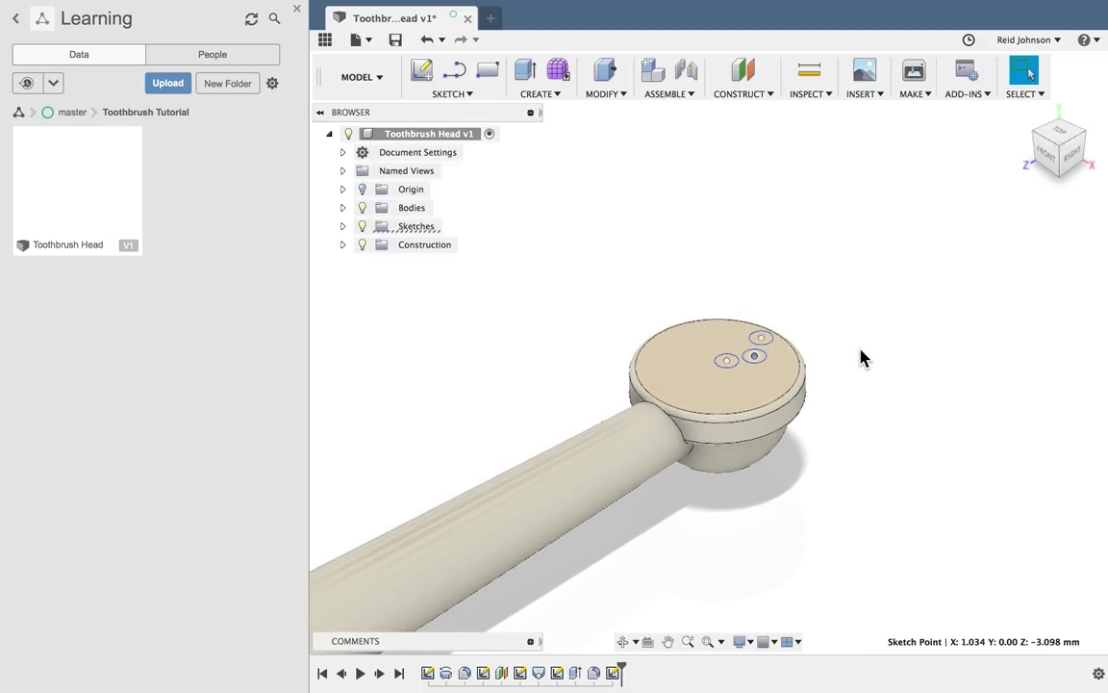
scroll(860, 364, "down", 5)
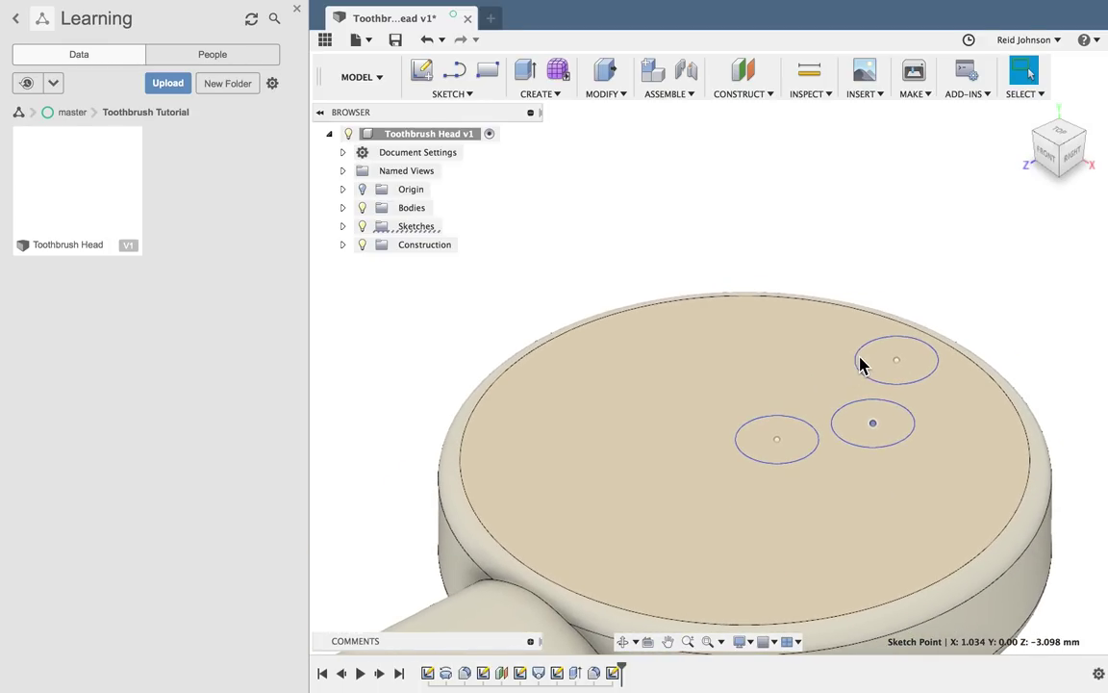
Step: Extrude the bristle circle nearest the head's edge upward by about 6.4 mm as a new body
left_click(531, 95)
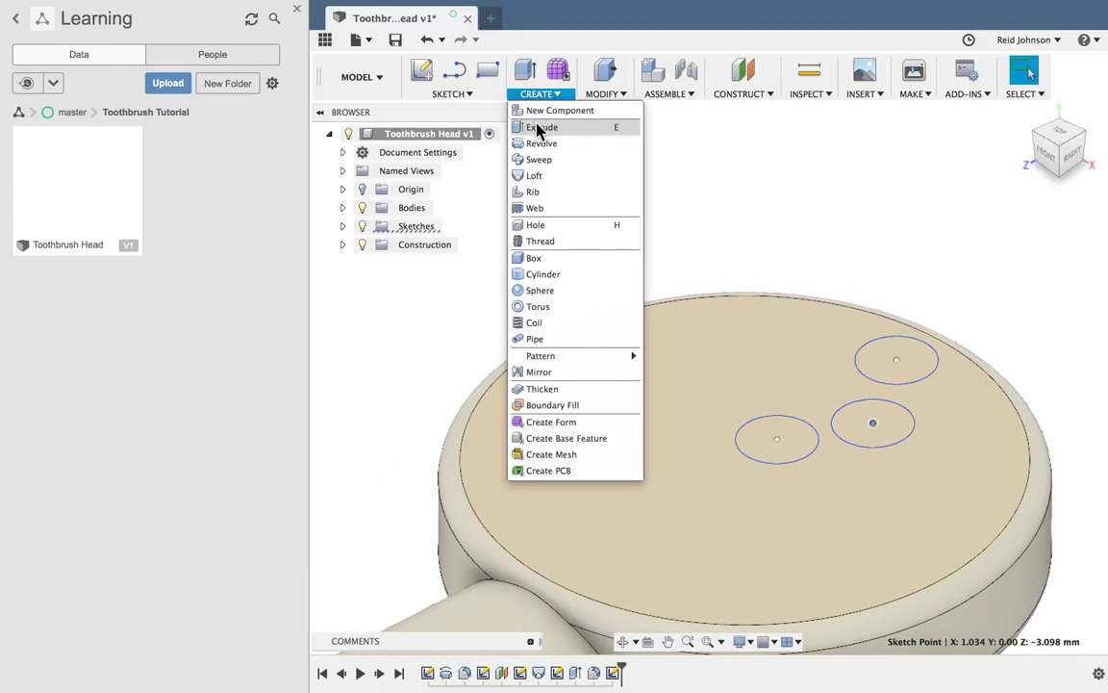
left_click(539, 124)
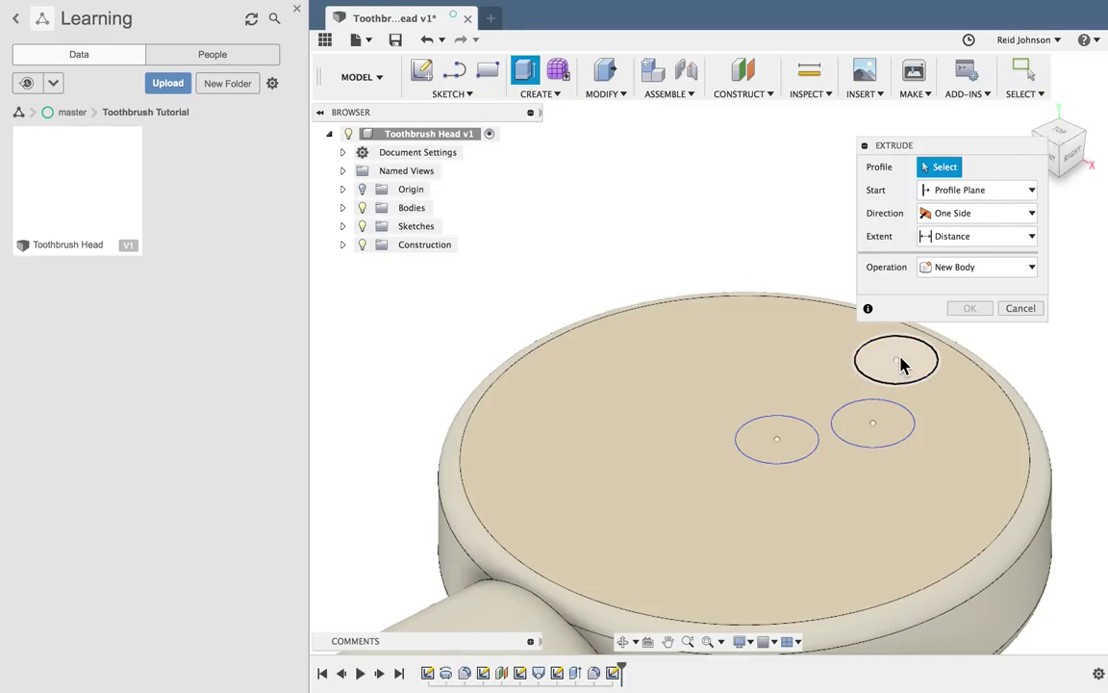
left_click(602, 94)
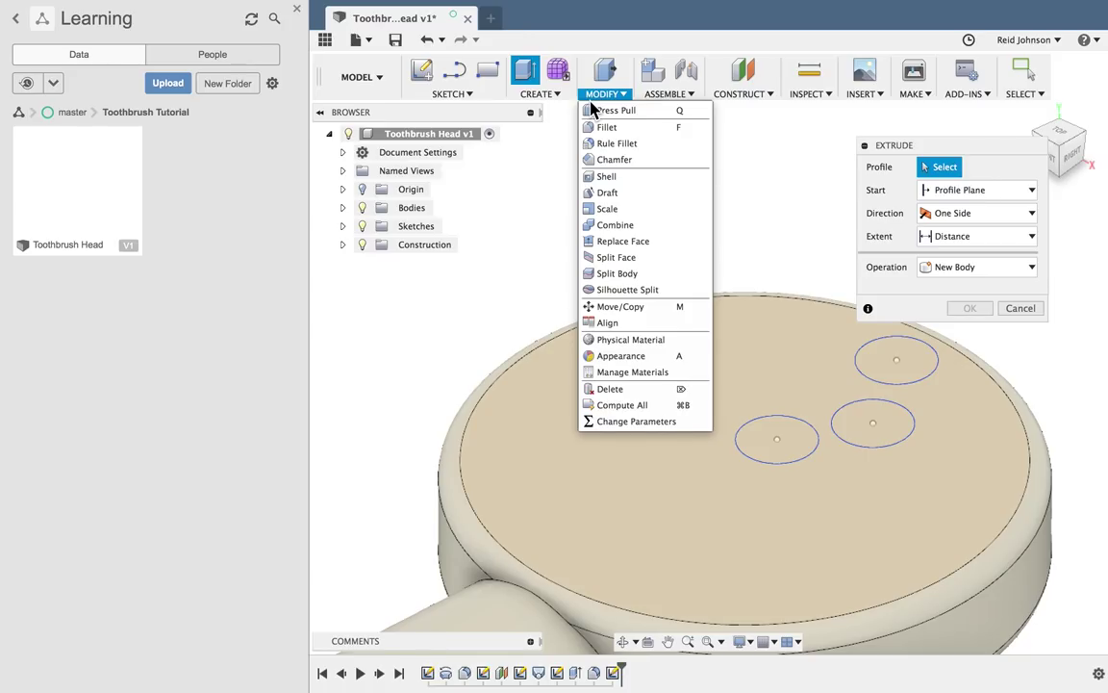
mouse_move(541, 97)
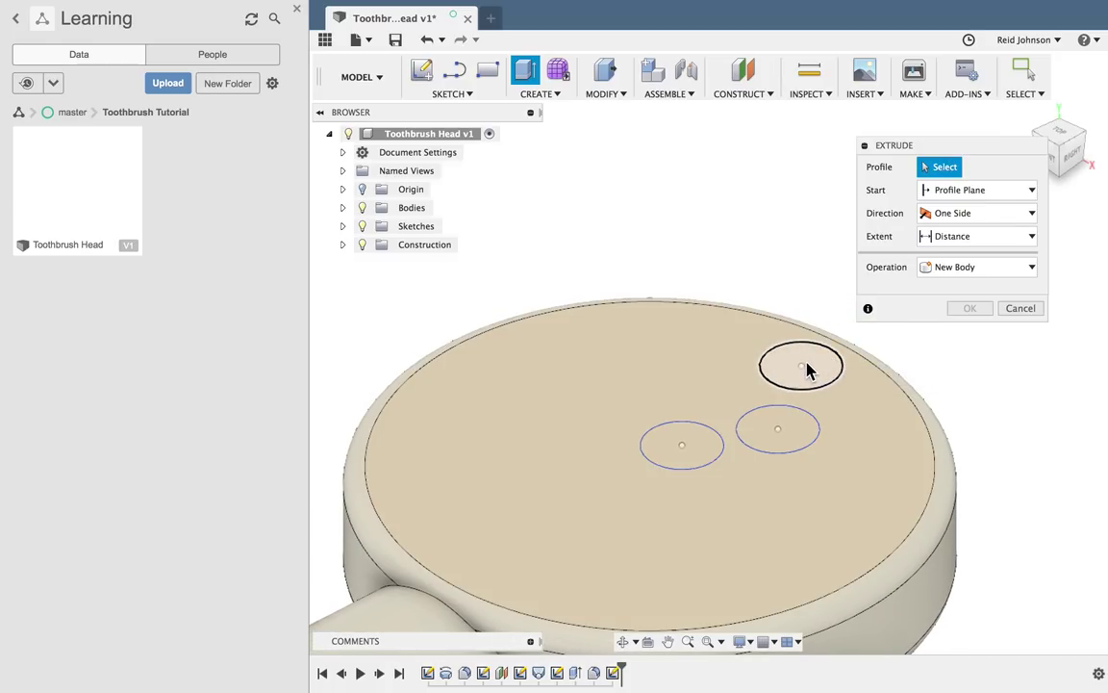
left_click(802, 364)
left_click_drag(802, 356, 802, 110)
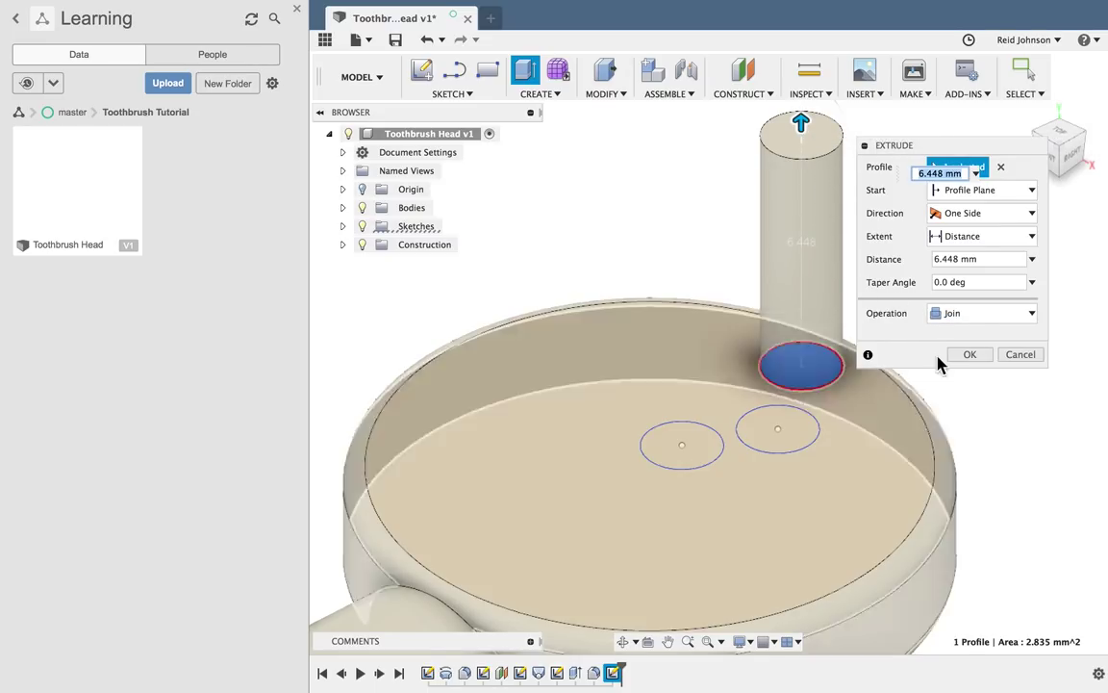
left_click(982, 314)
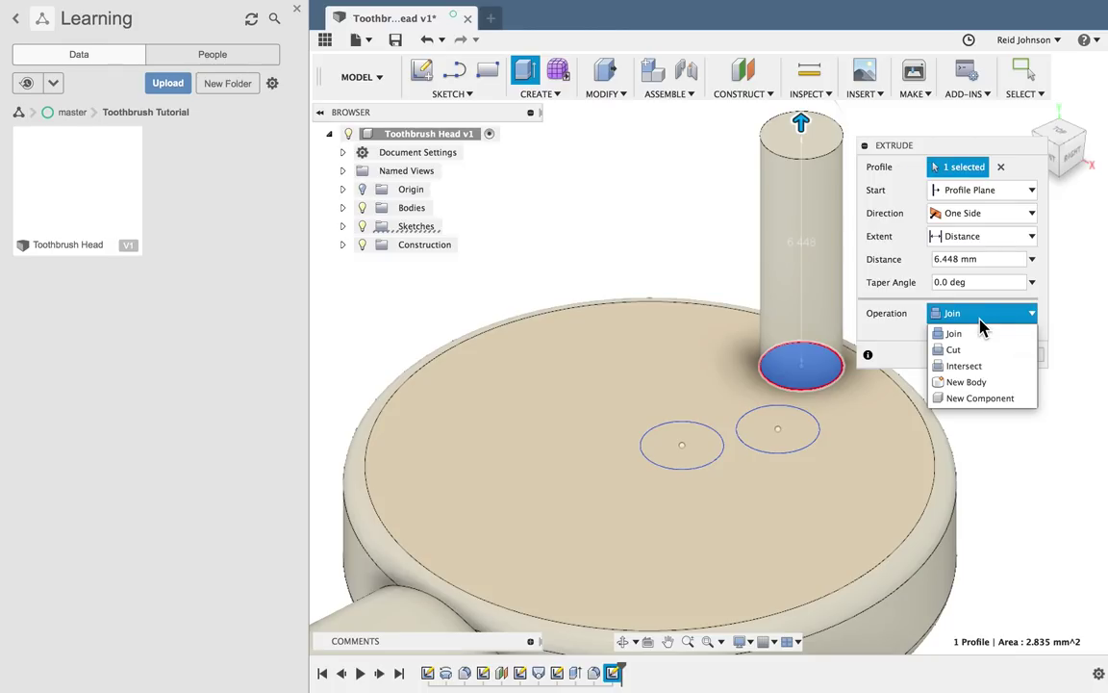
left_click(966, 382)
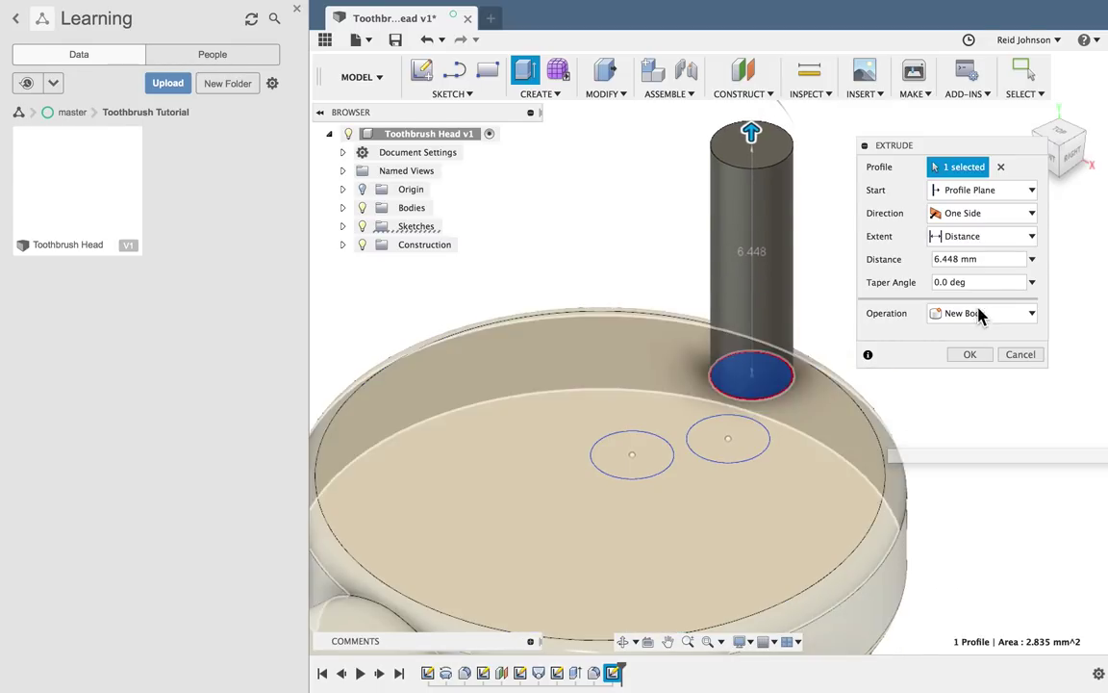
Step: Set the first bristle's extrusion distance to 7 mm and finish the extrusion
left_click_drag(1005, 258, 858, 254)
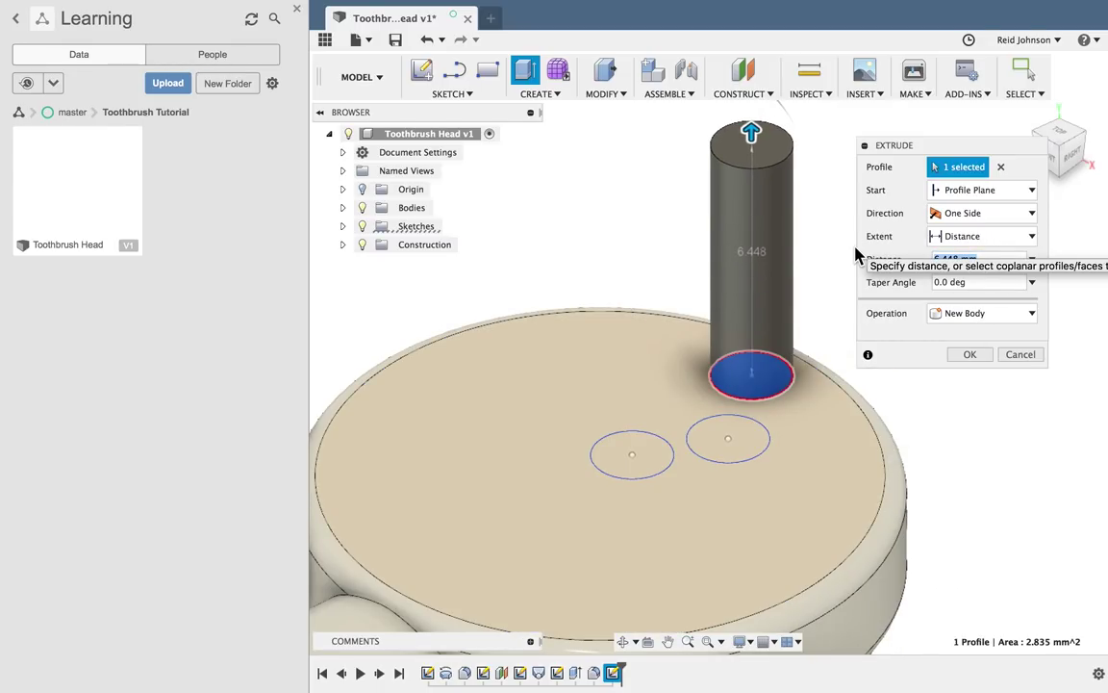
type("9")
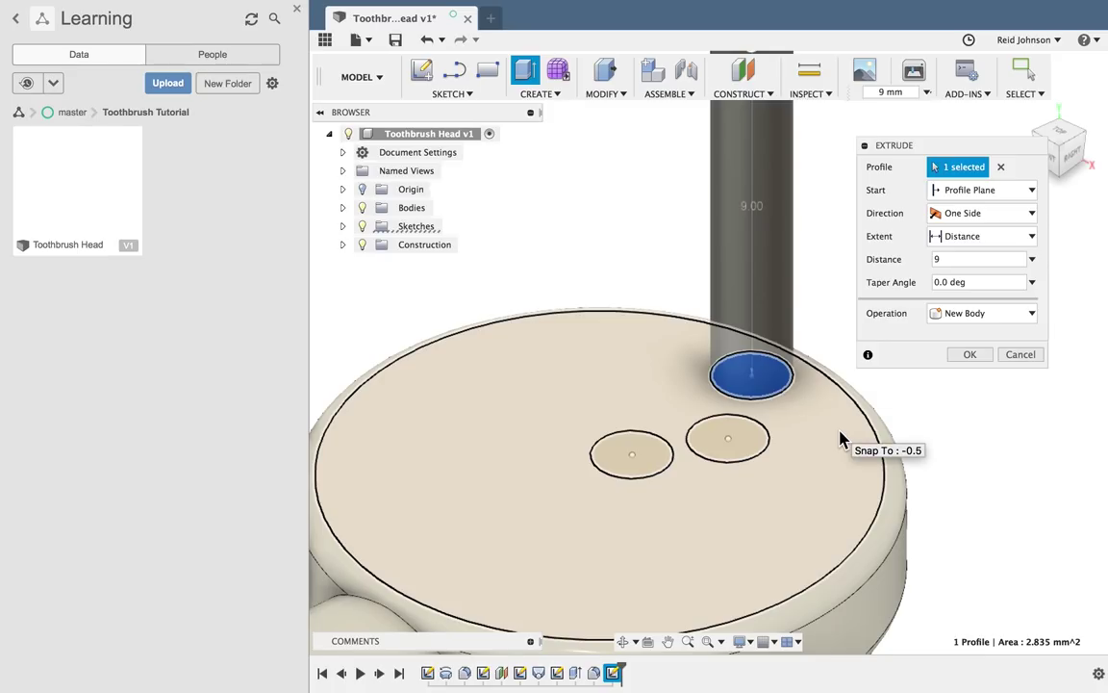
scroll(840, 440, "down", 5)
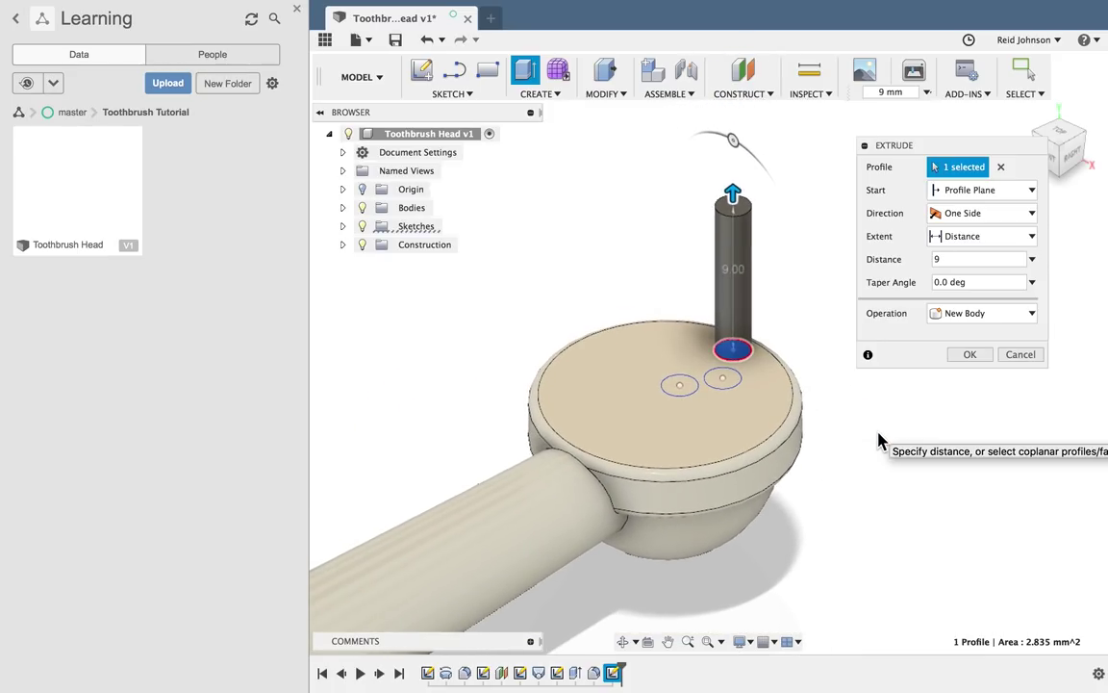
left_click_drag(938, 261, 907, 272)
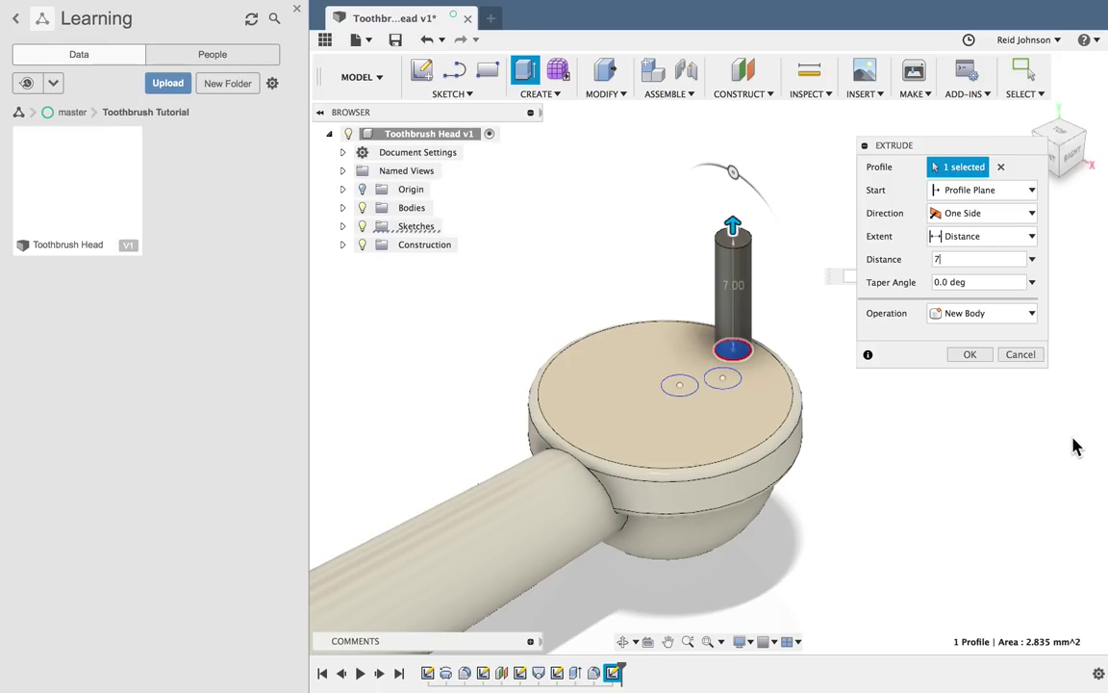
left_click(969, 355)
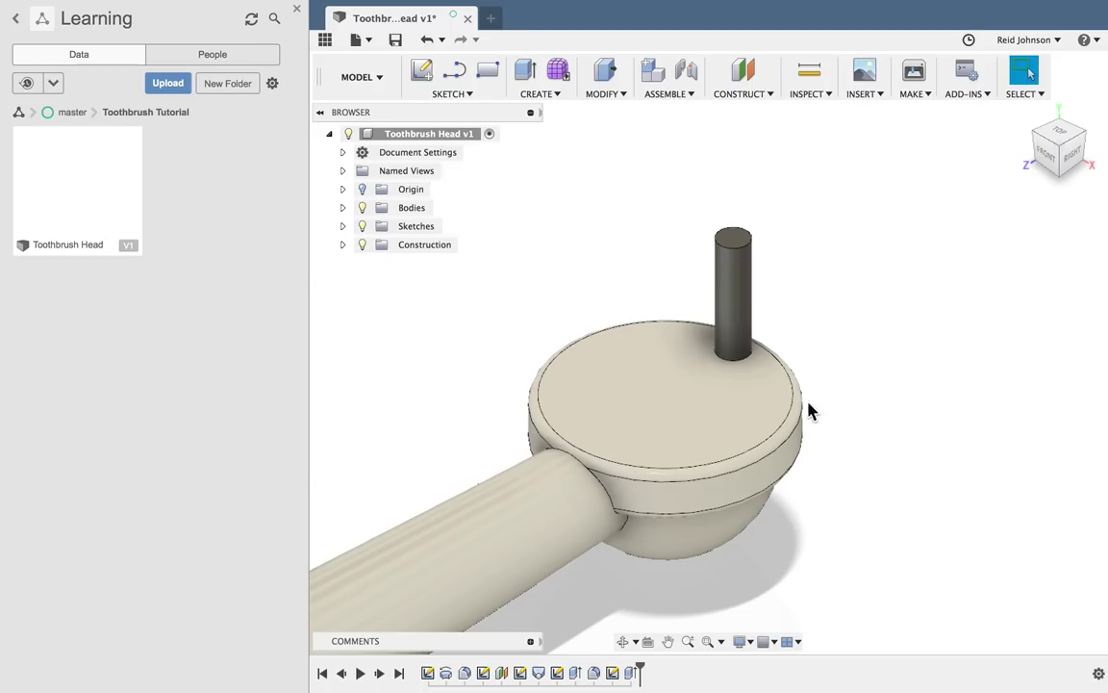
Step: Show the bristle circle sketch, Sketch5, again
left_click(342, 246)
left_click(343, 246)
left_click(343, 229)
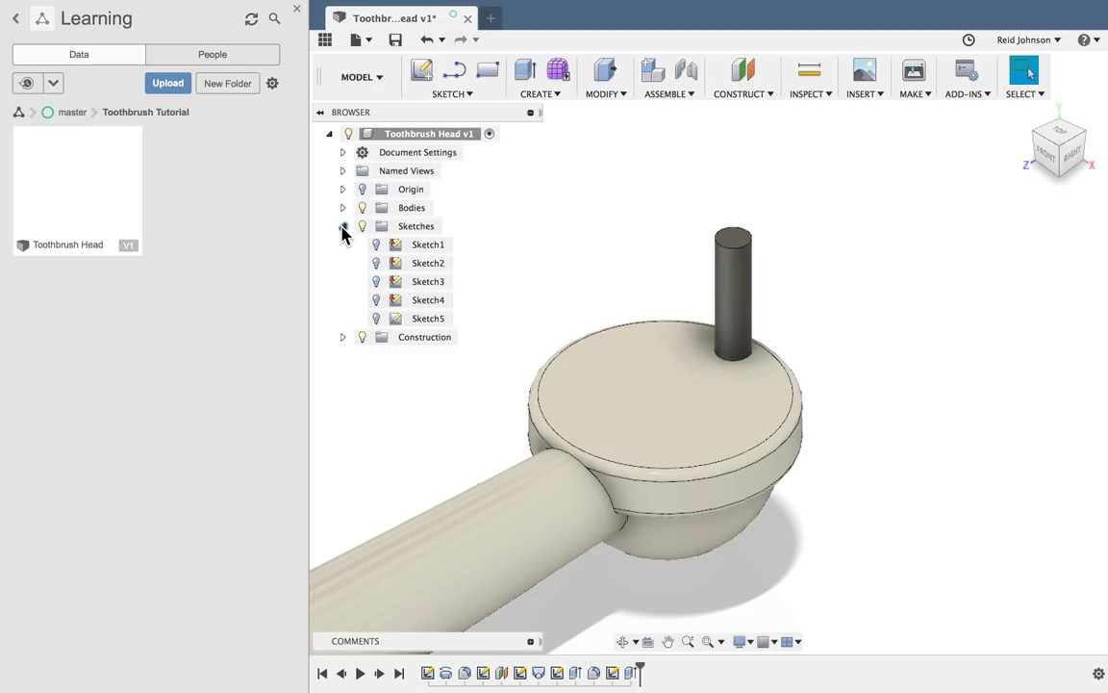
left_click(376, 321)
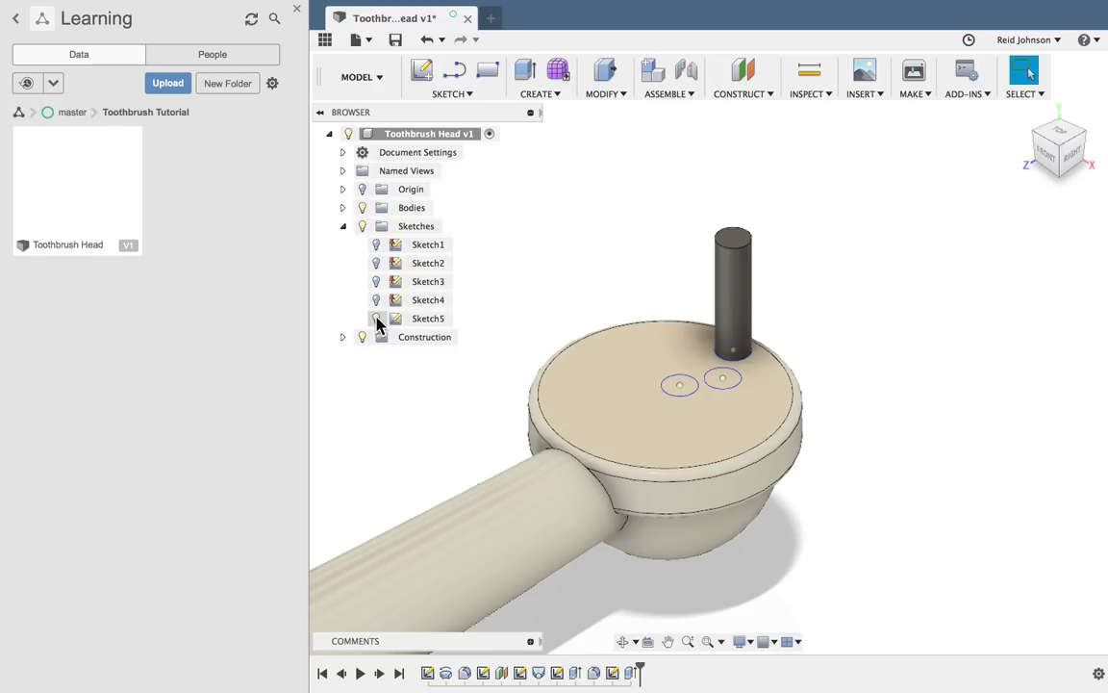
left_click(376, 321)
left_click(377, 321)
Step: Extrude the second bristle circle, next to the first bristle, 7 mm upward as a new body
left_click(555, 94)
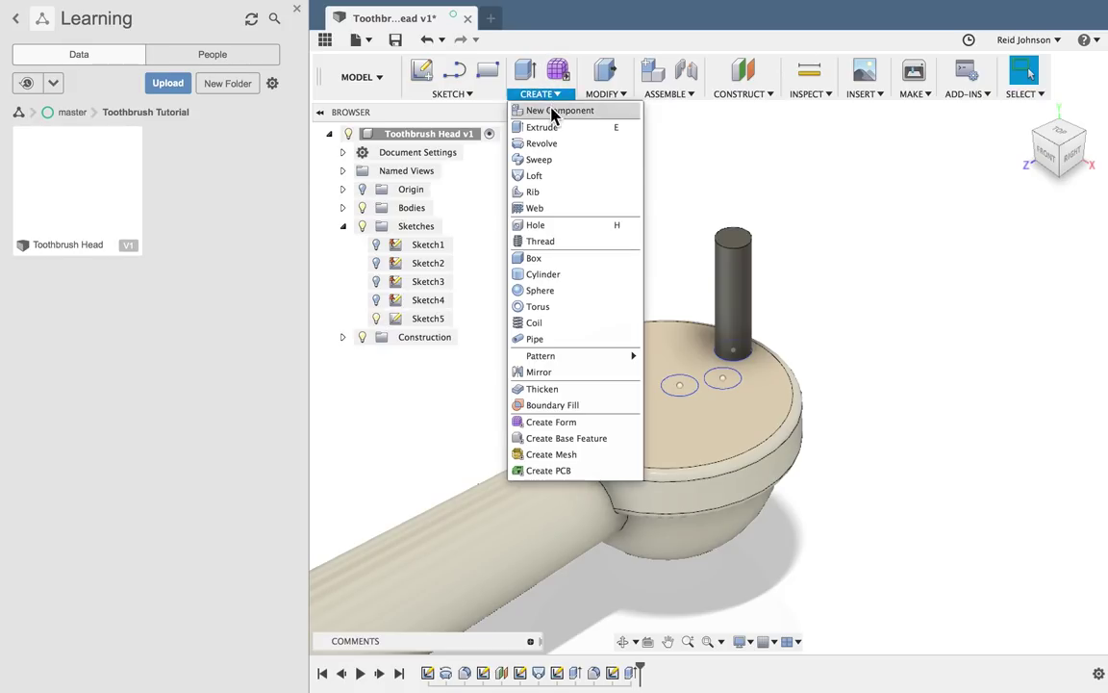
left_click(544, 128)
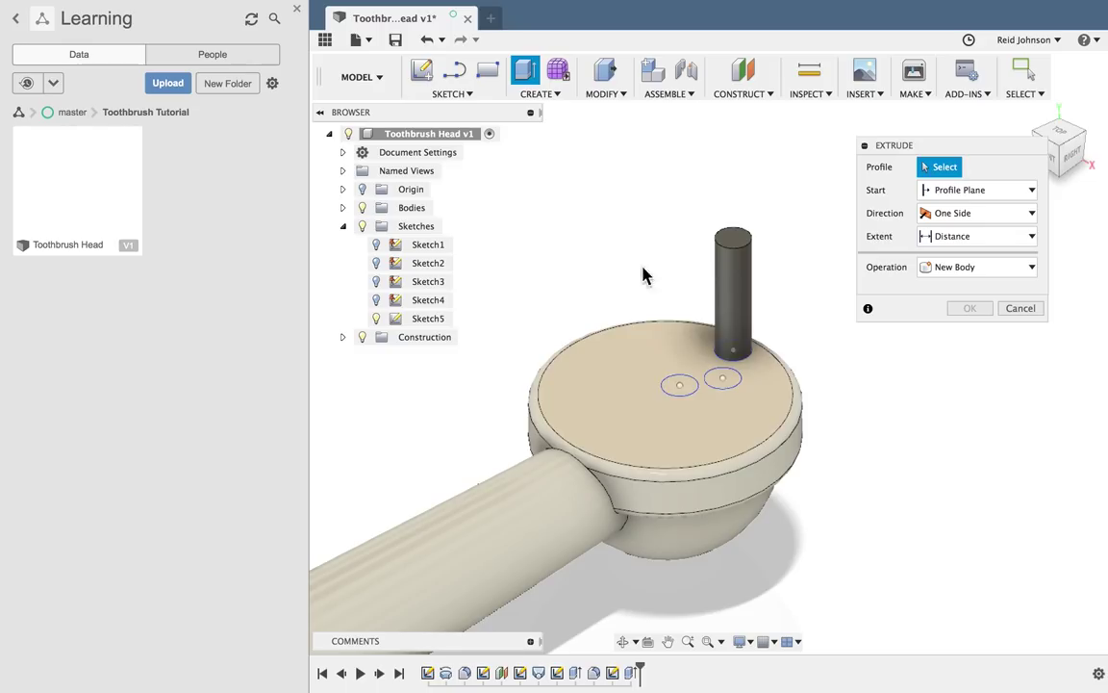
left_click(726, 381)
left_click_drag(728, 381, 726, 248)
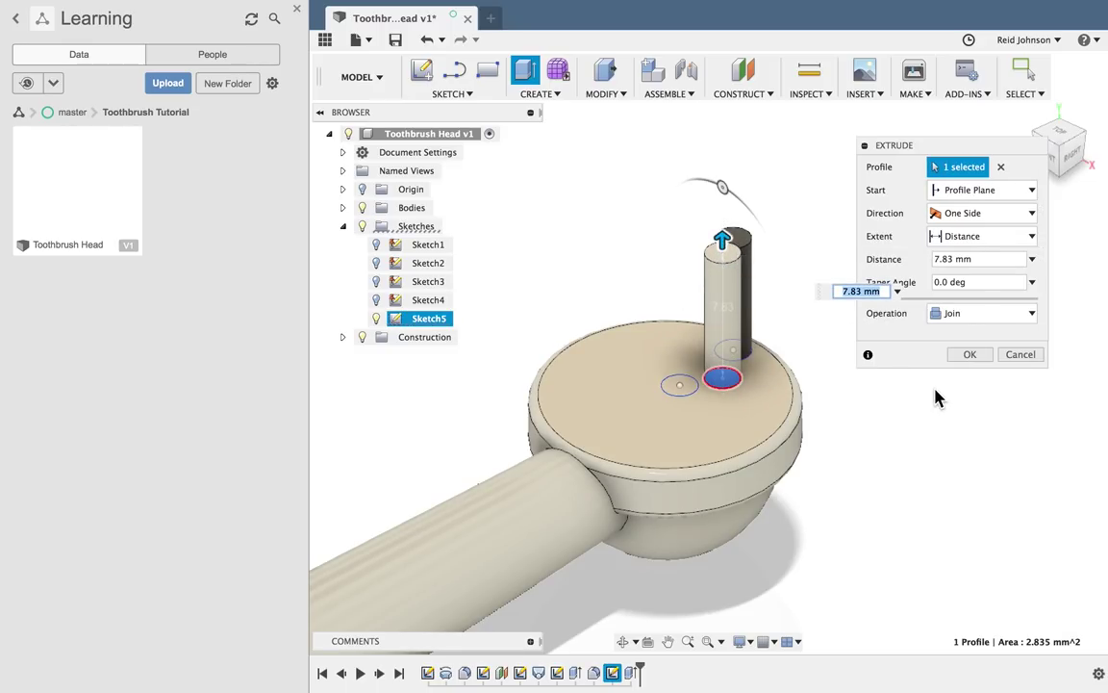
left_click(970, 313)
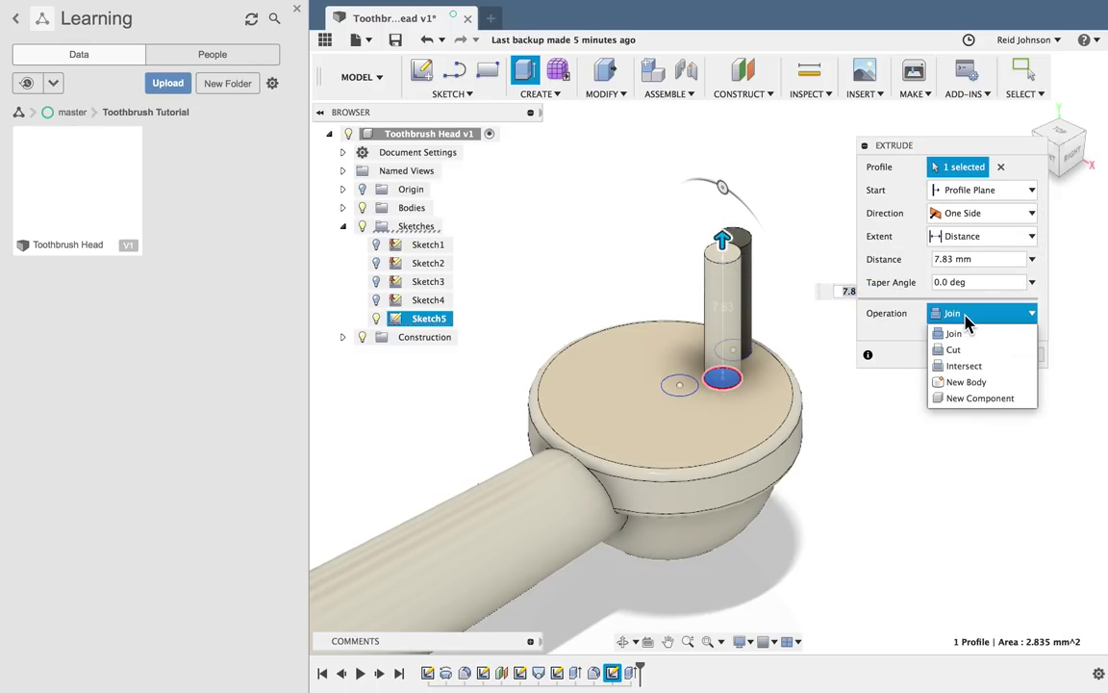
left_click(970, 383)
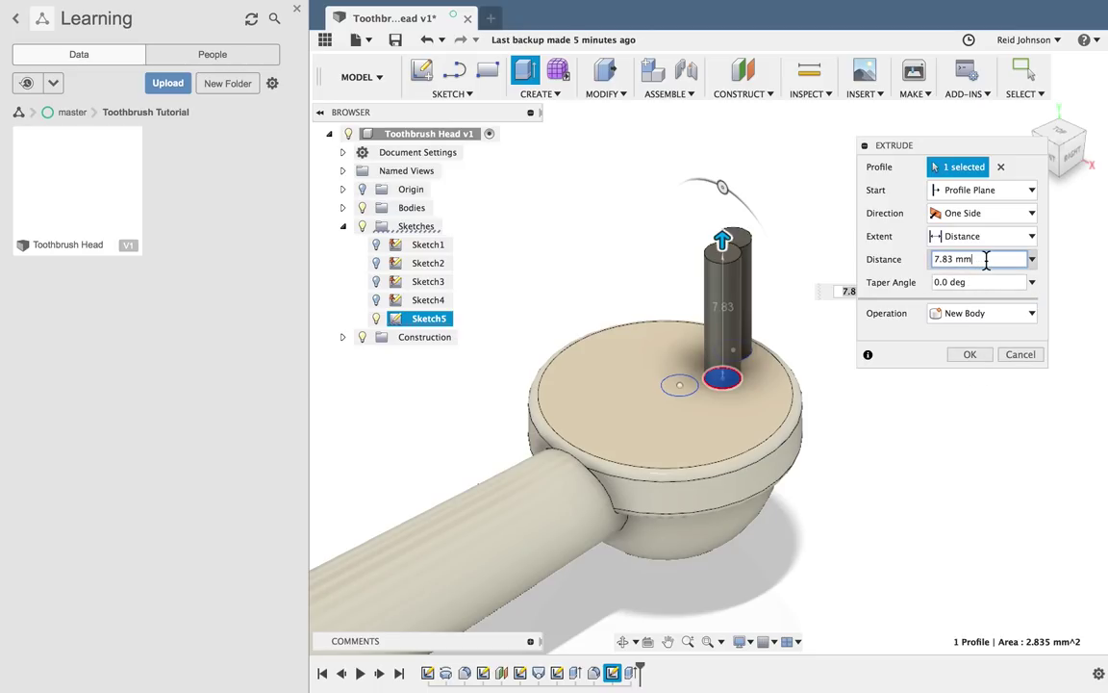
left_click_drag(983, 259, 888, 268)
type("7")
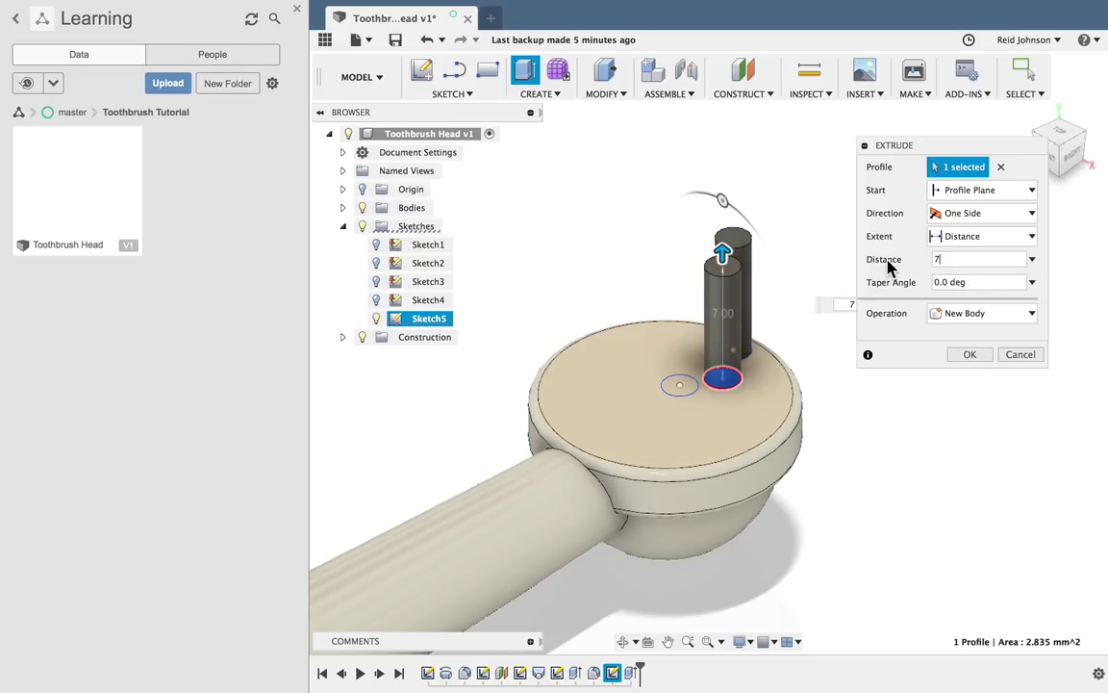
left_click(969, 355)
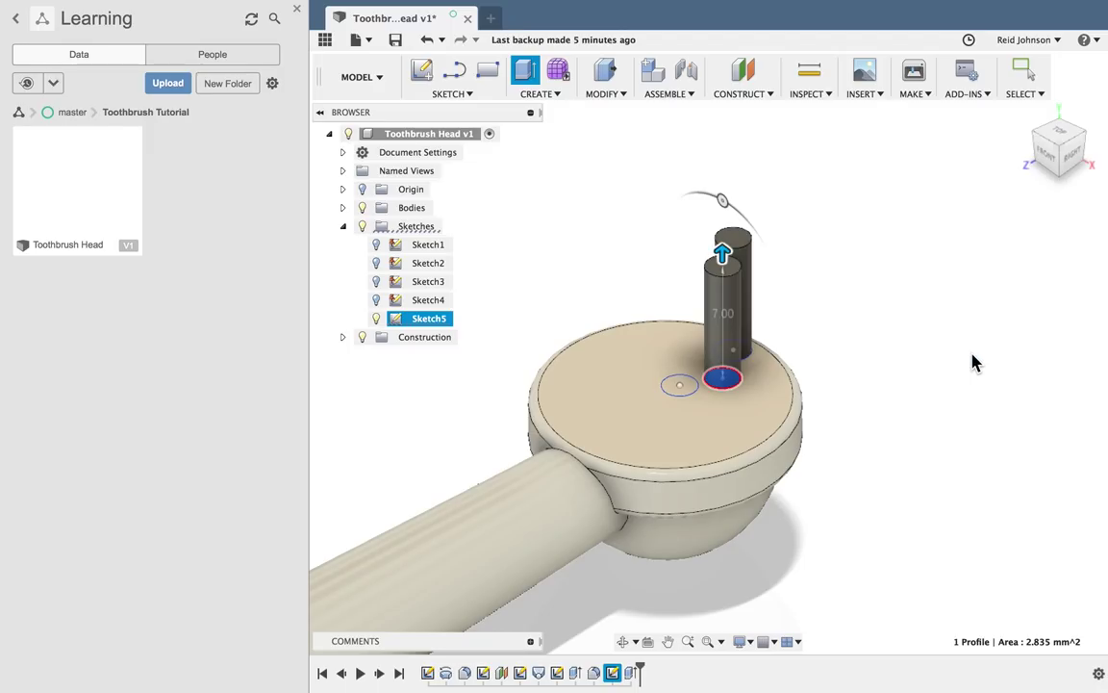
Step: Extrude the remaining circle near the head's centre 7 mm upward as a new body and hide Sketch5
right_click(839, 311)
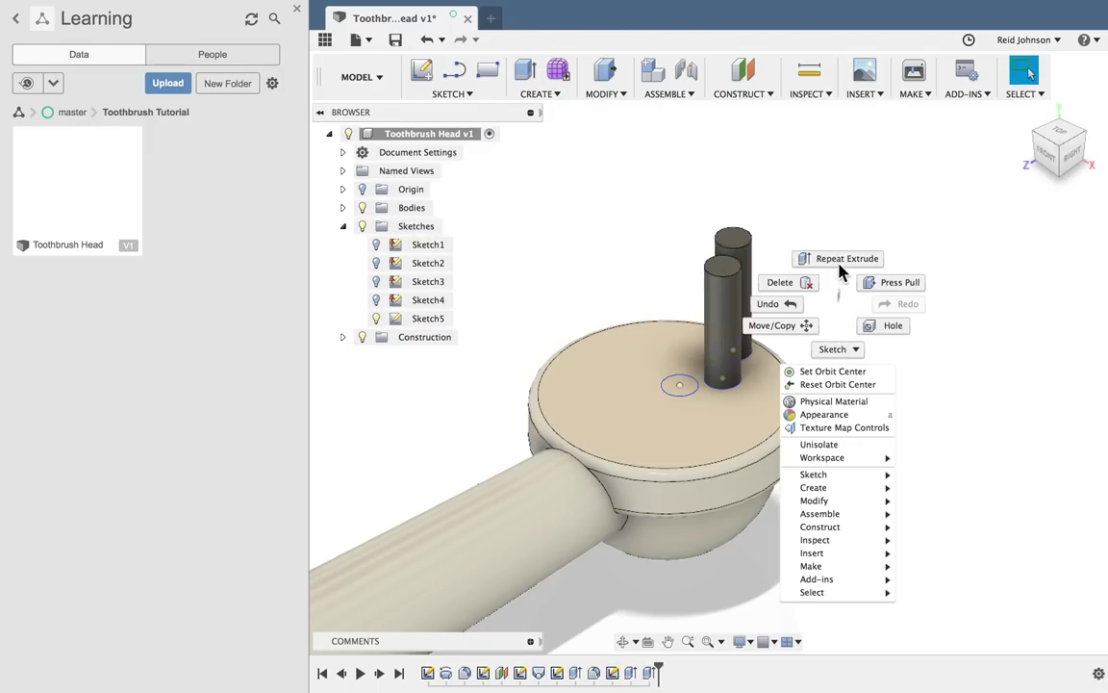
left_click(836, 258)
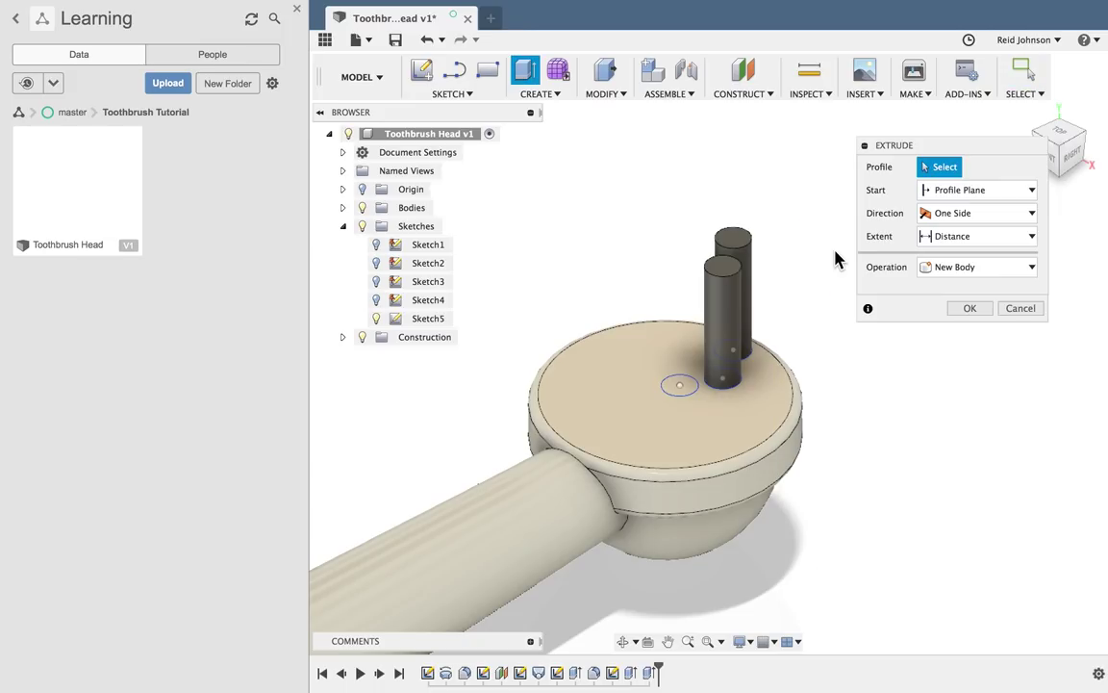
left_click(686, 383)
left_click_drag(679, 379, 677, 294)
left_click(939, 316)
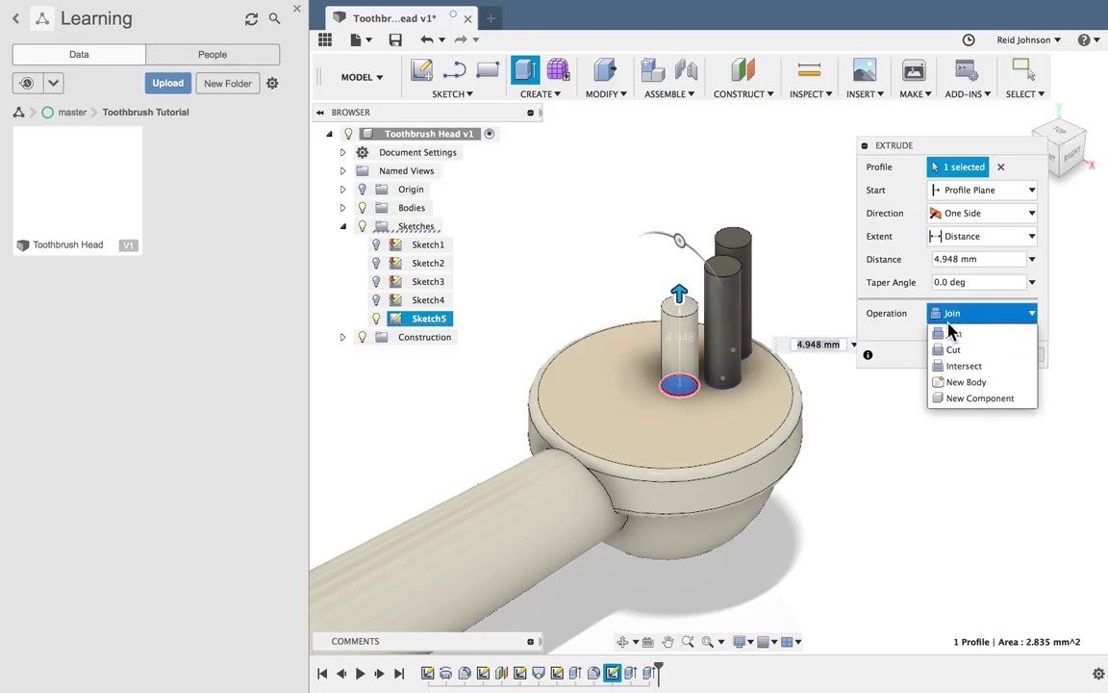
left_click(963, 379)
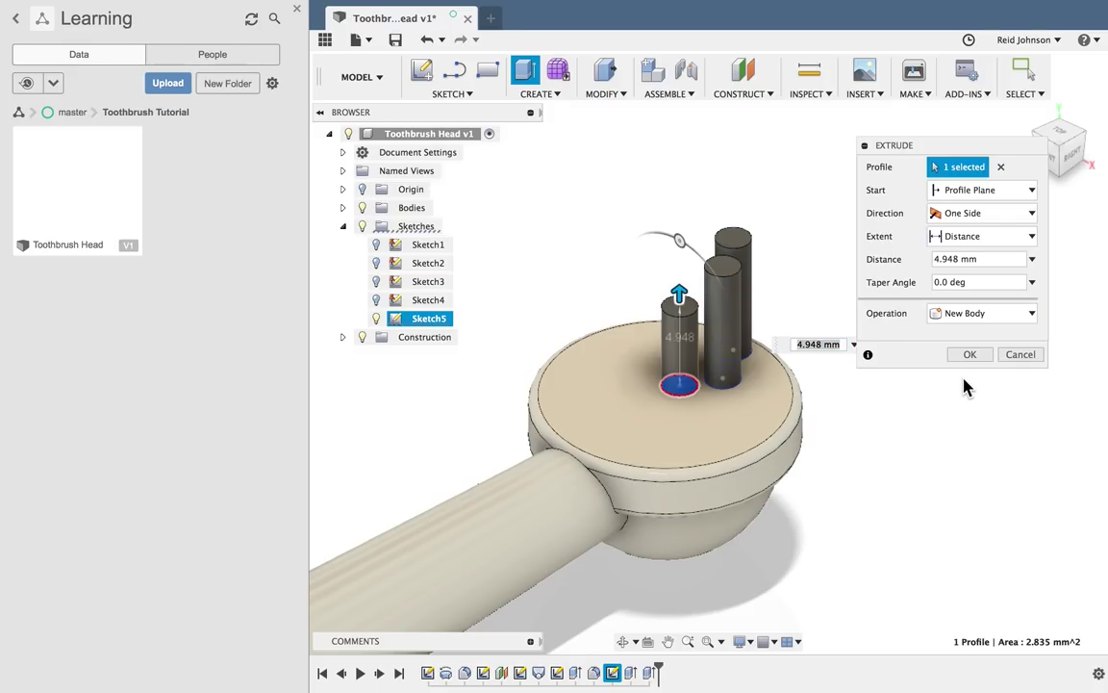
left_click(985, 259)
type("7")
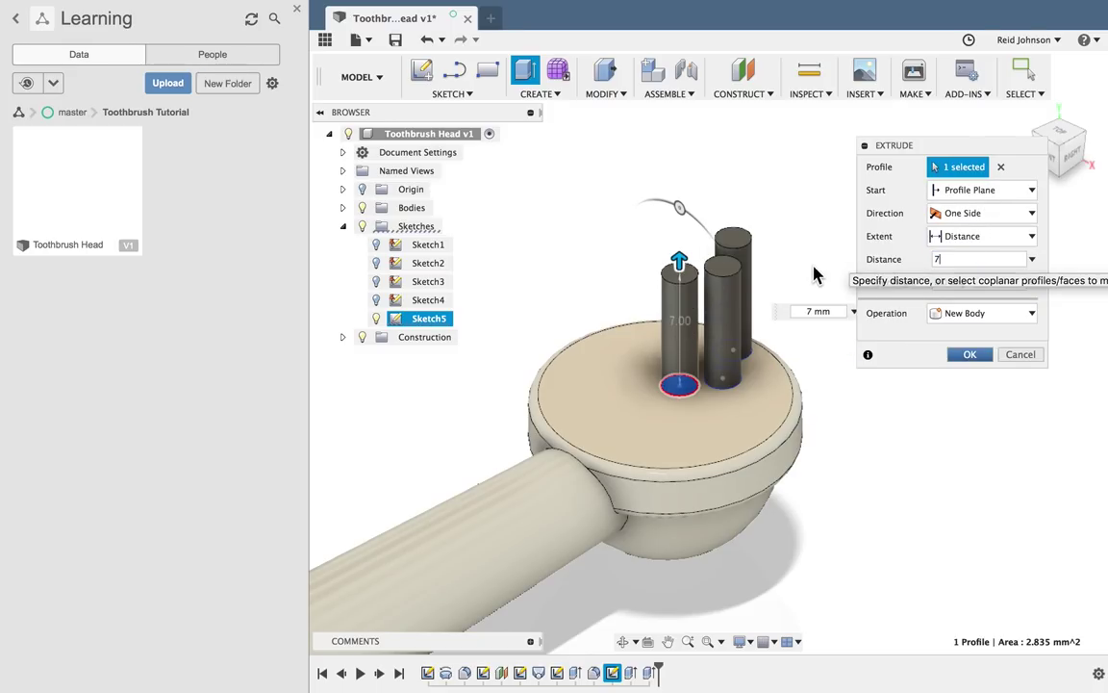
left_click(958, 358)
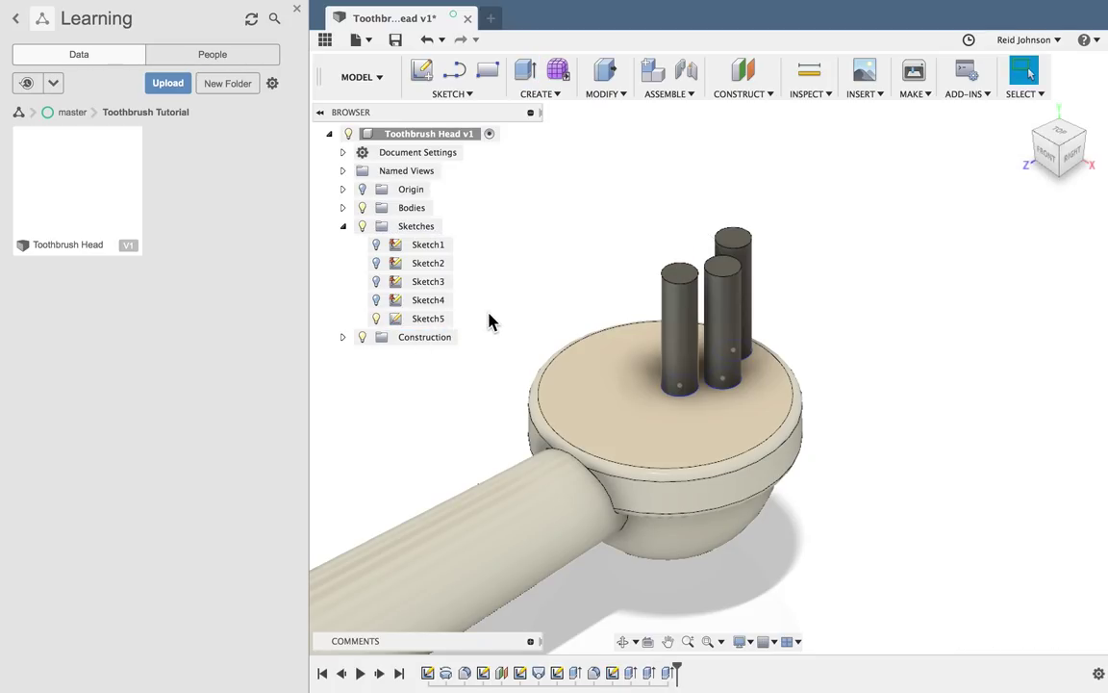
left_click(376, 319)
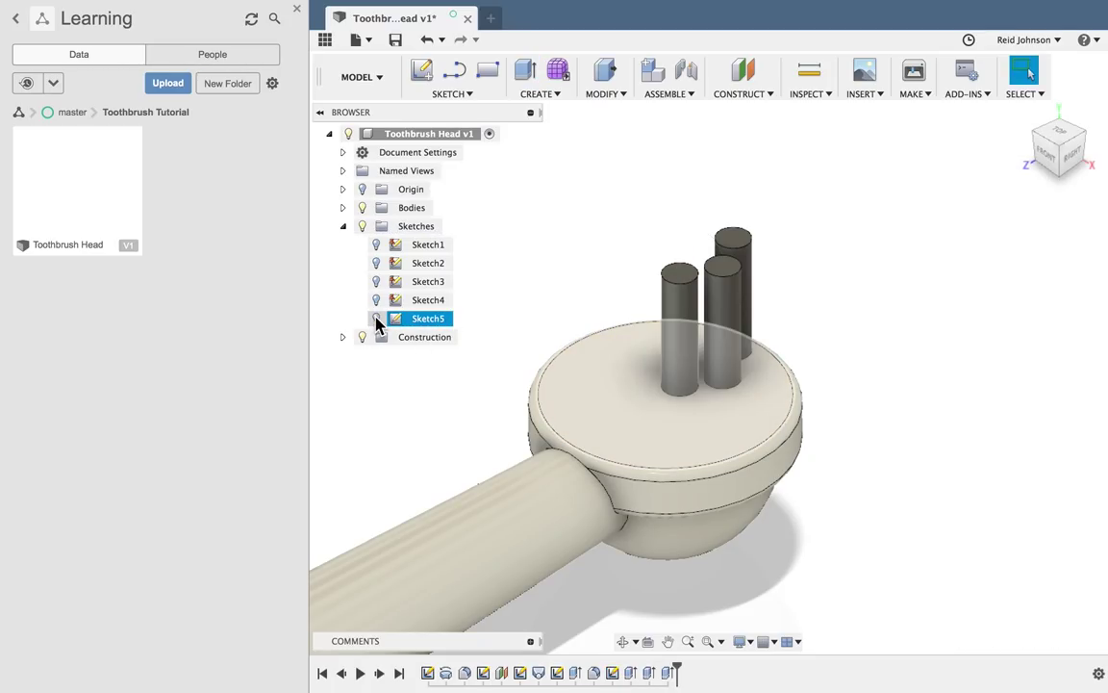
left_click(343, 227)
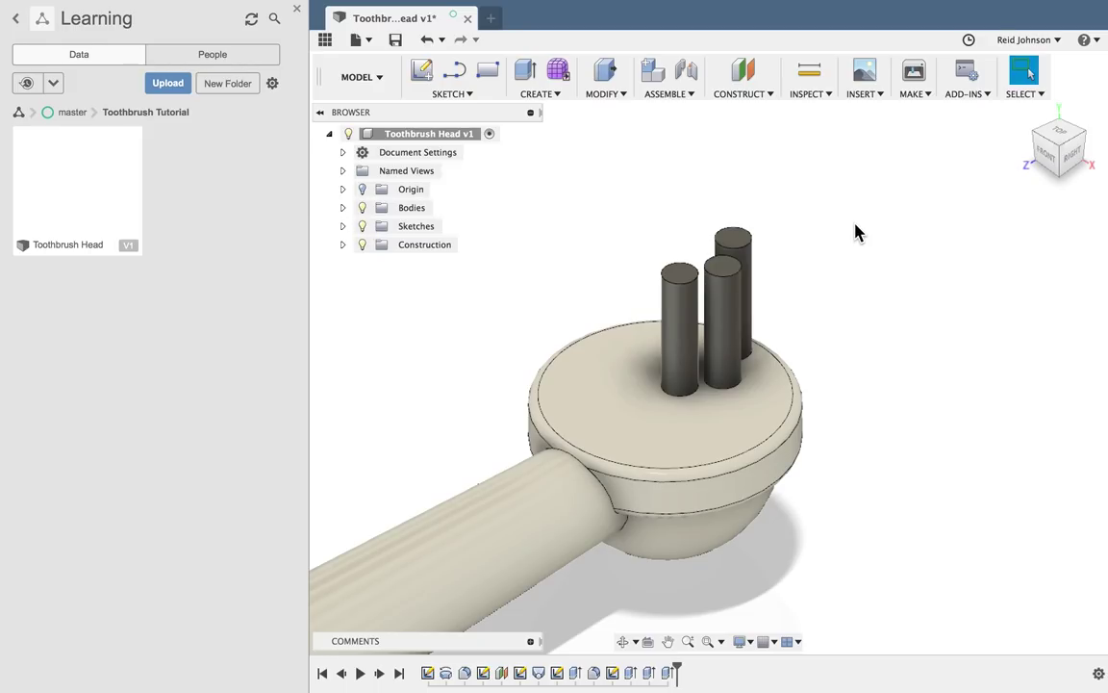
Step: Apply the Plastic - Glossy (Green) appearance to the two bristles nearest the head's centre and Plastic - Glossy (Grey) to the outer bristle
right_click(840, 277)
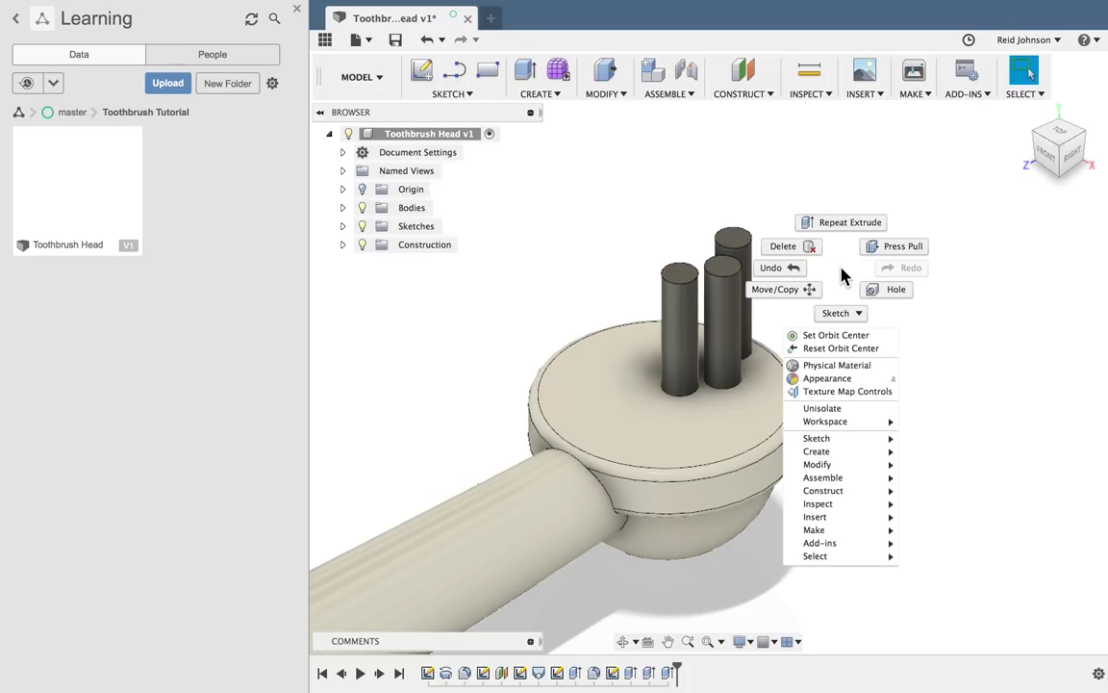
left_click(827, 380)
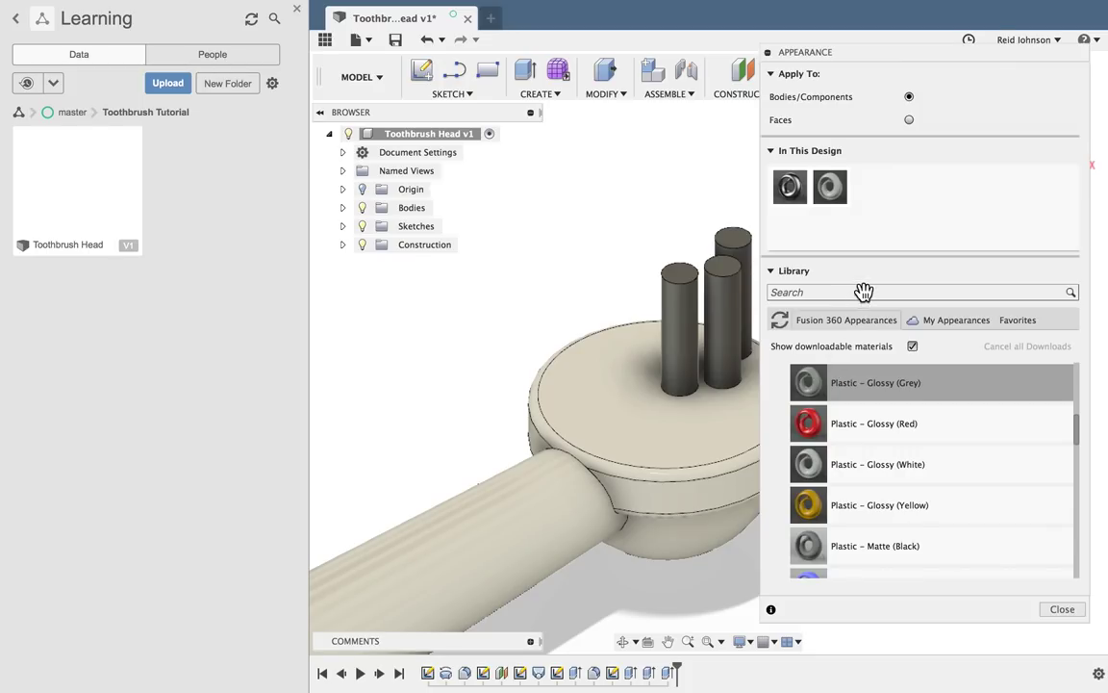
scroll(839, 423, "up", 5)
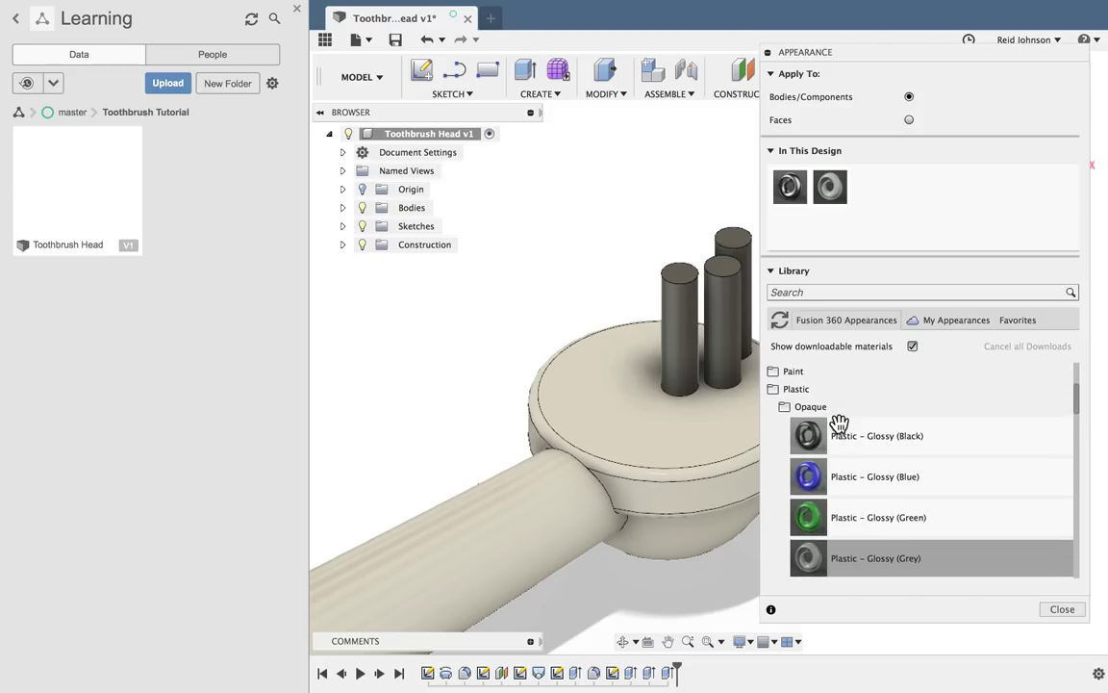
left_click(786, 426)
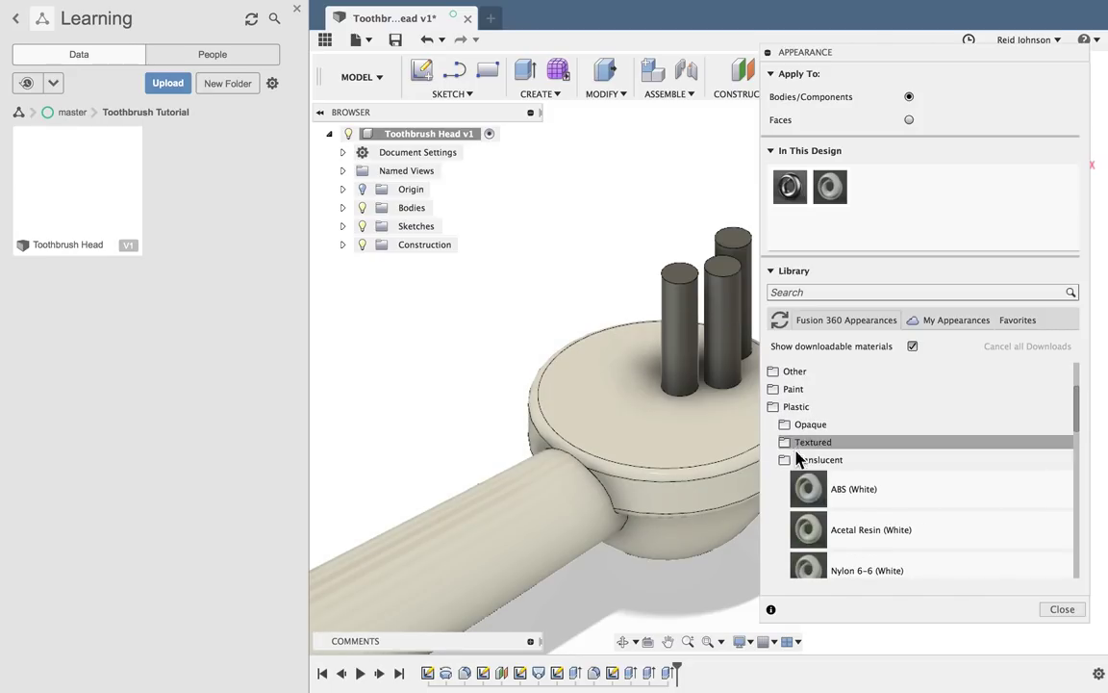
scroll(845, 474, "down", 5)
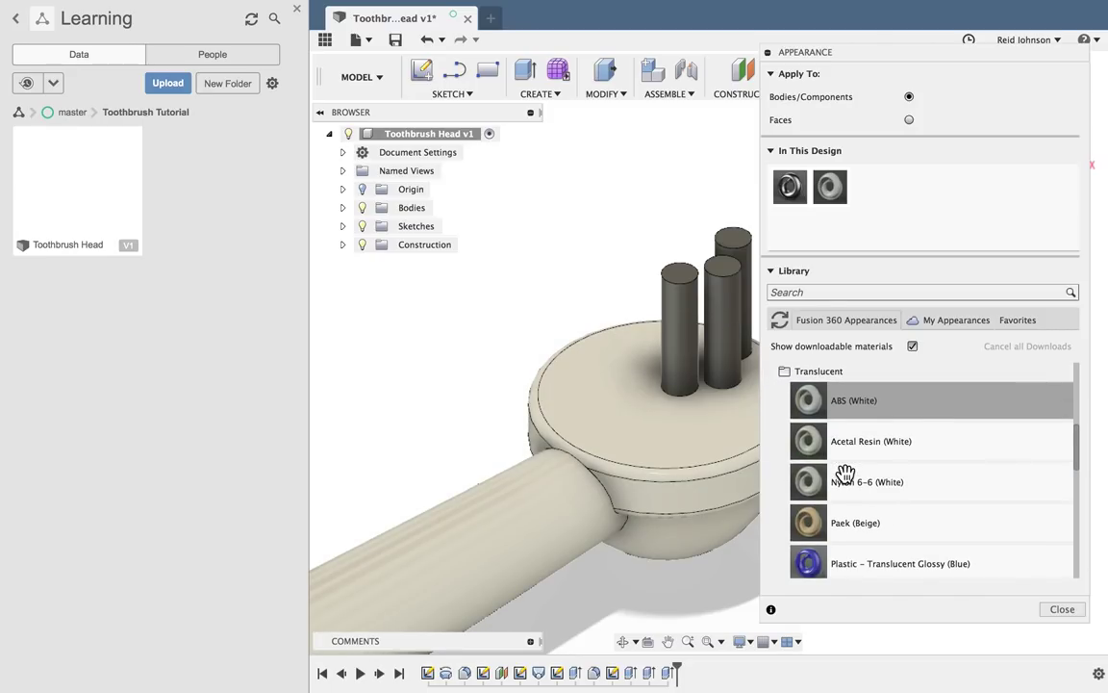
scroll(844, 474, "up", 5)
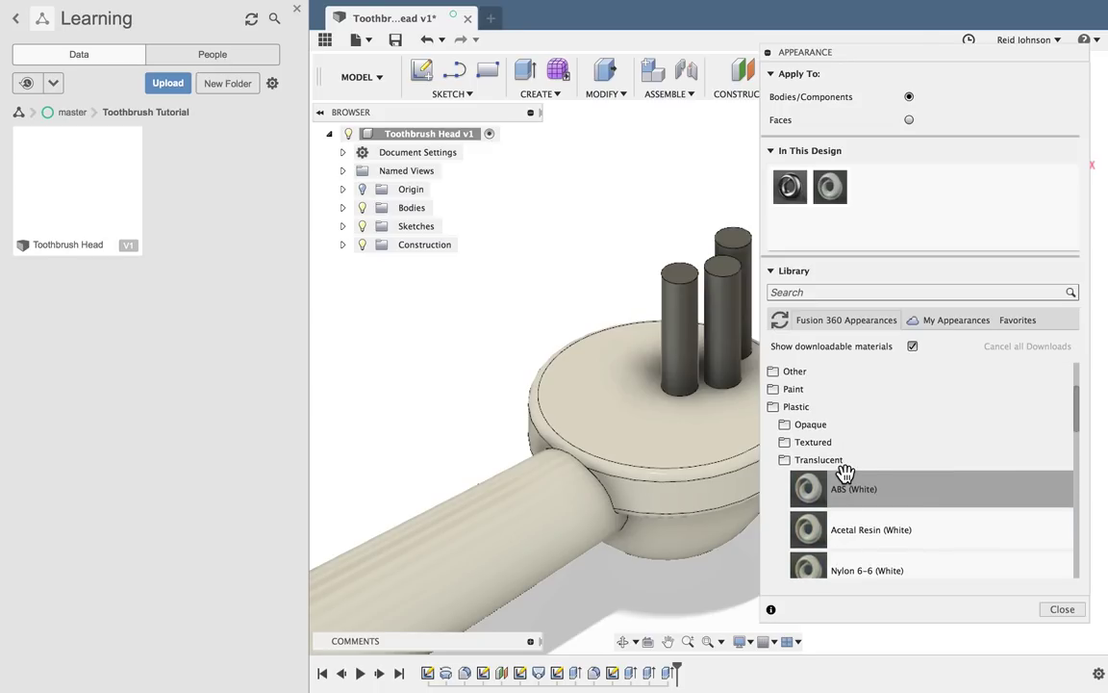
left_click(788, 430)
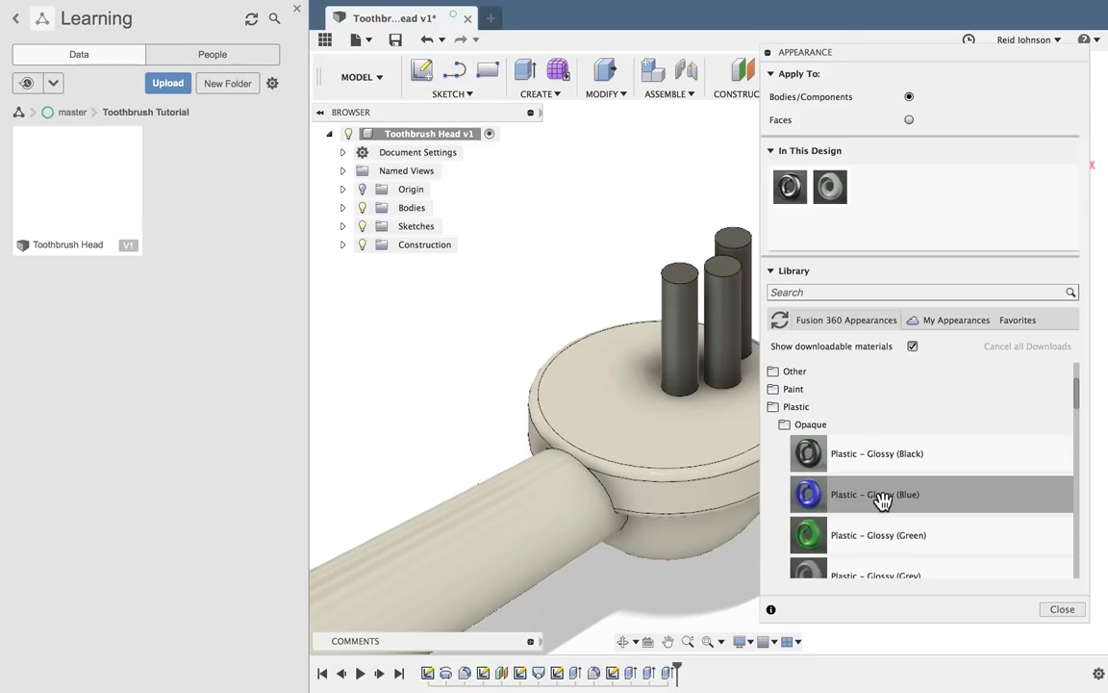
scroll(883, 499, "down", 1)
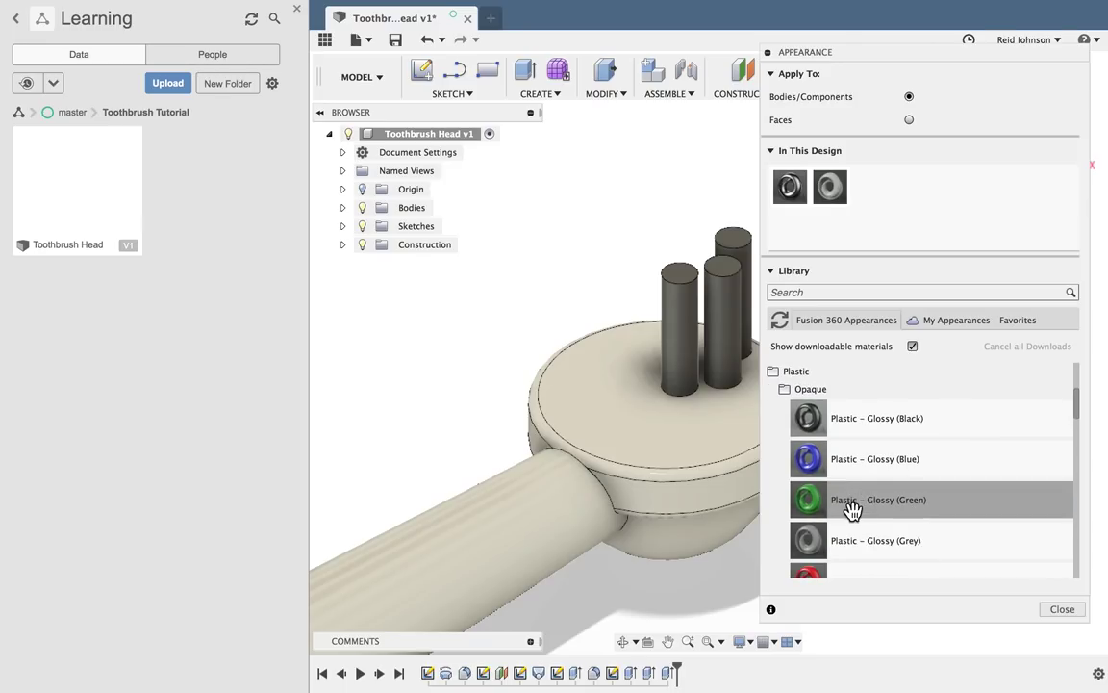
left_click_drag(849, 507, 683, 337)
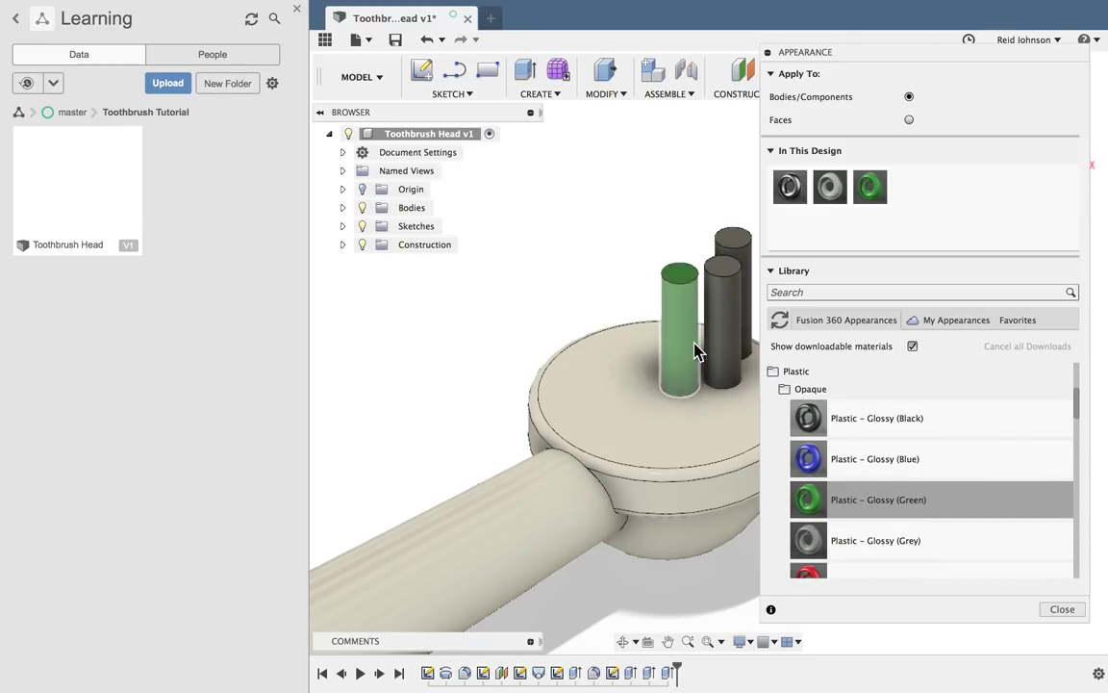
left_click_drag(853, 537, 746, 260)
left_click_drag(861, 500, 732, 325)
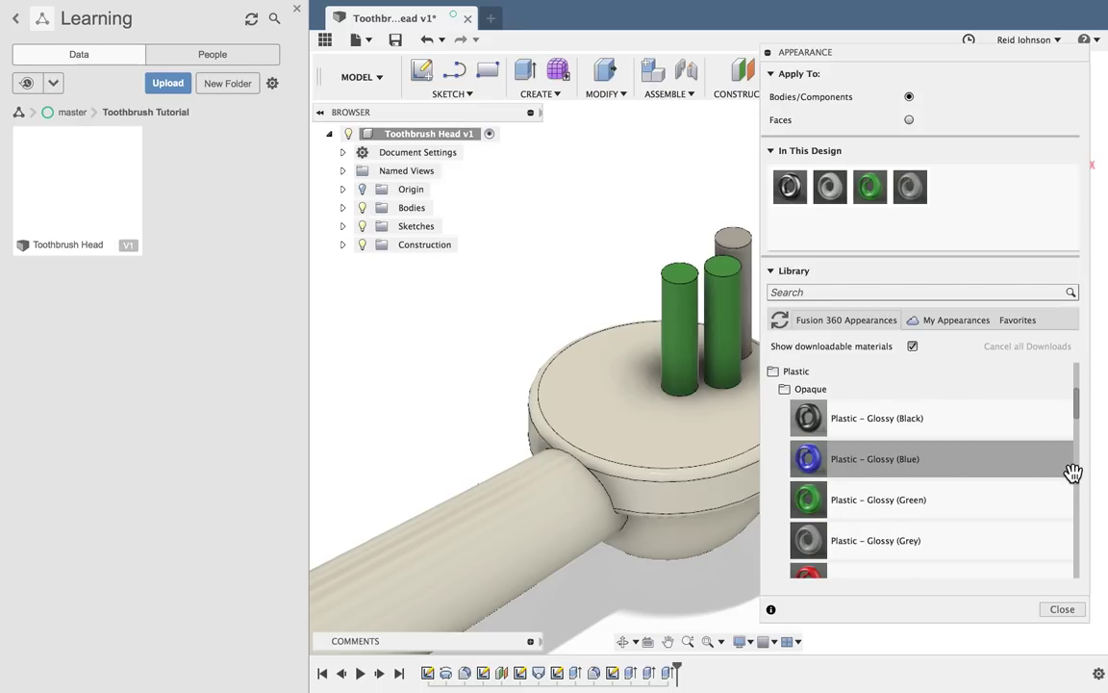
Step: Edit the Plastic - Glossy (Green) appearance in this design, shifting its colour to a brighter teal green
right_click(870, 196)
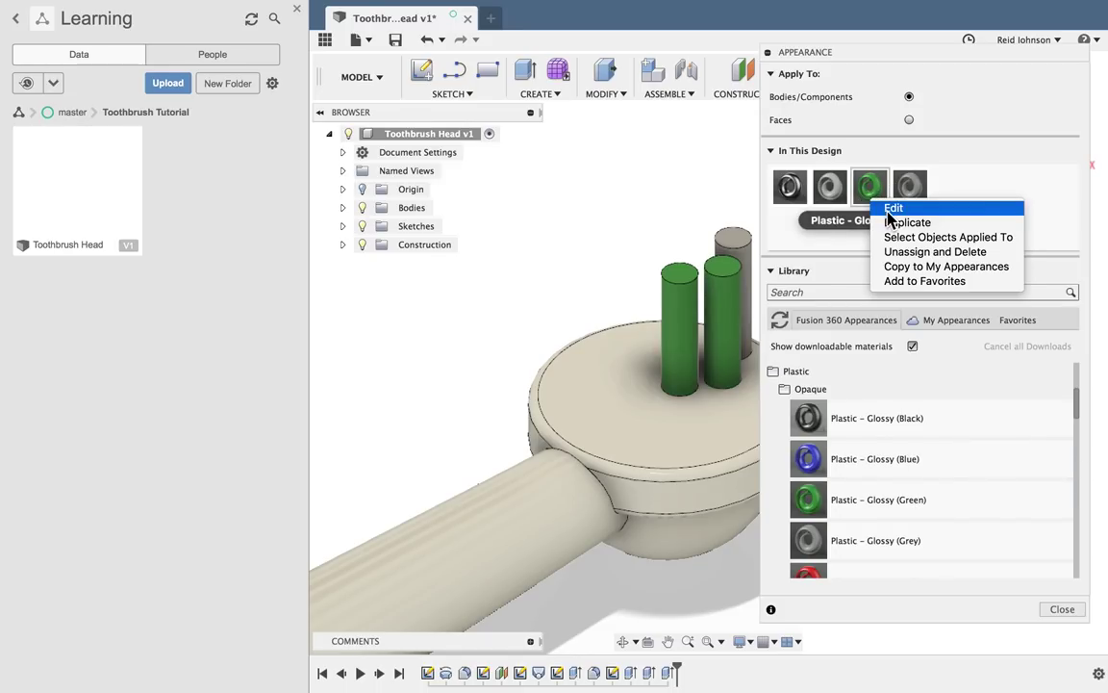
left_click(890, 212)
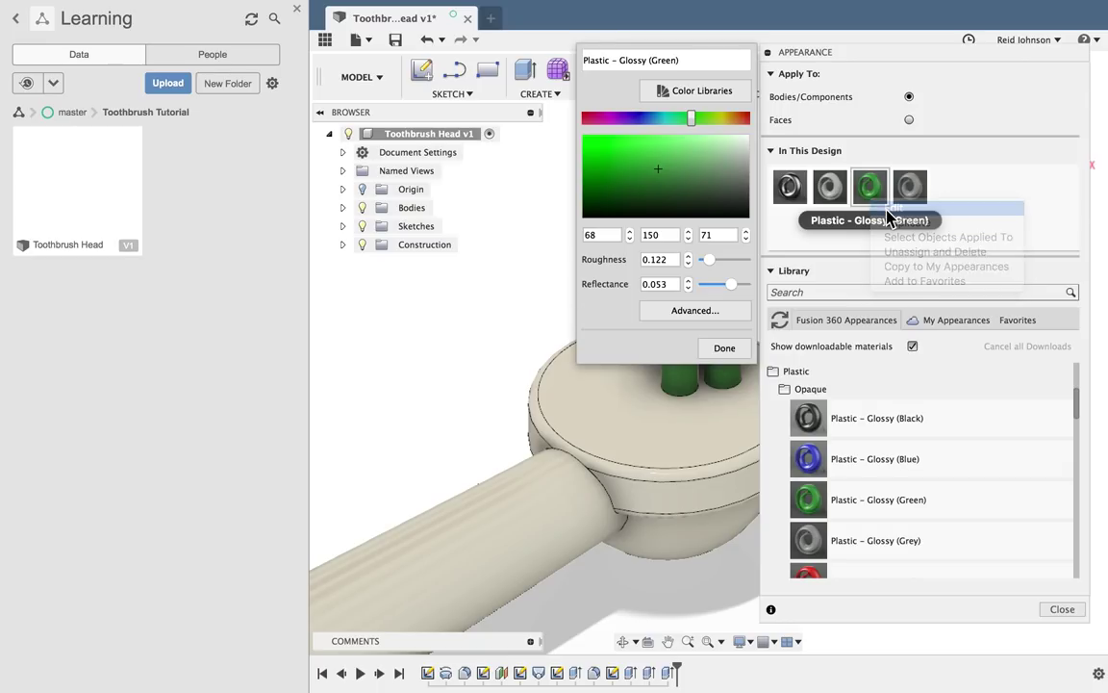
left_click_drag(692, 117, 673, 117)
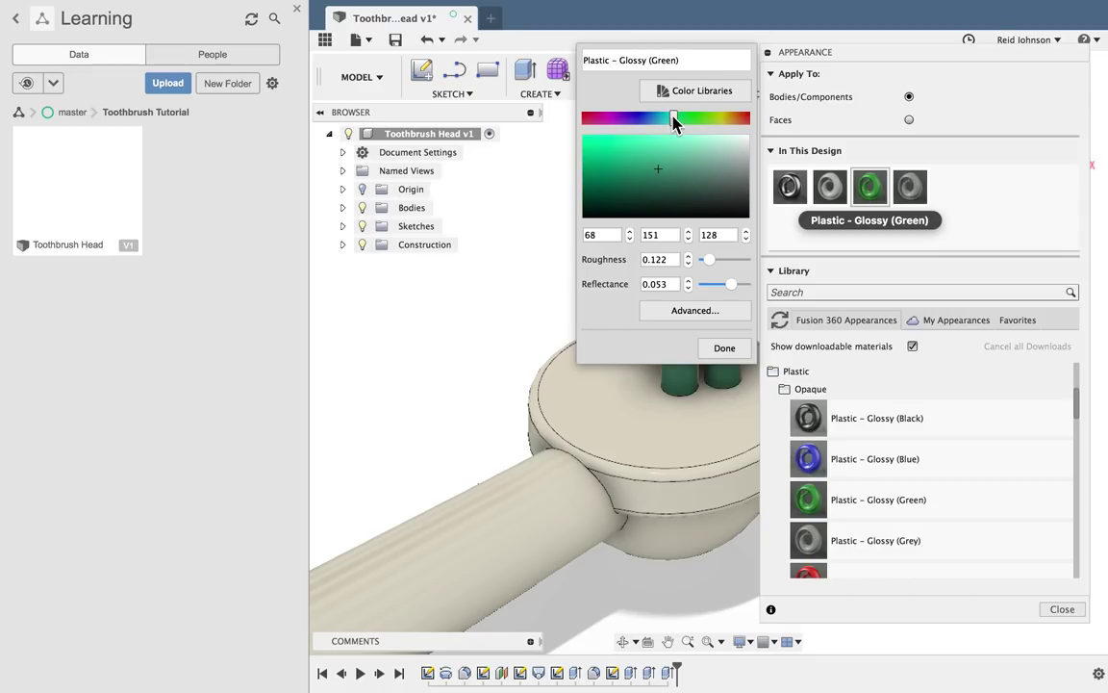
left_click(665, 157)
left_click(725, 348)
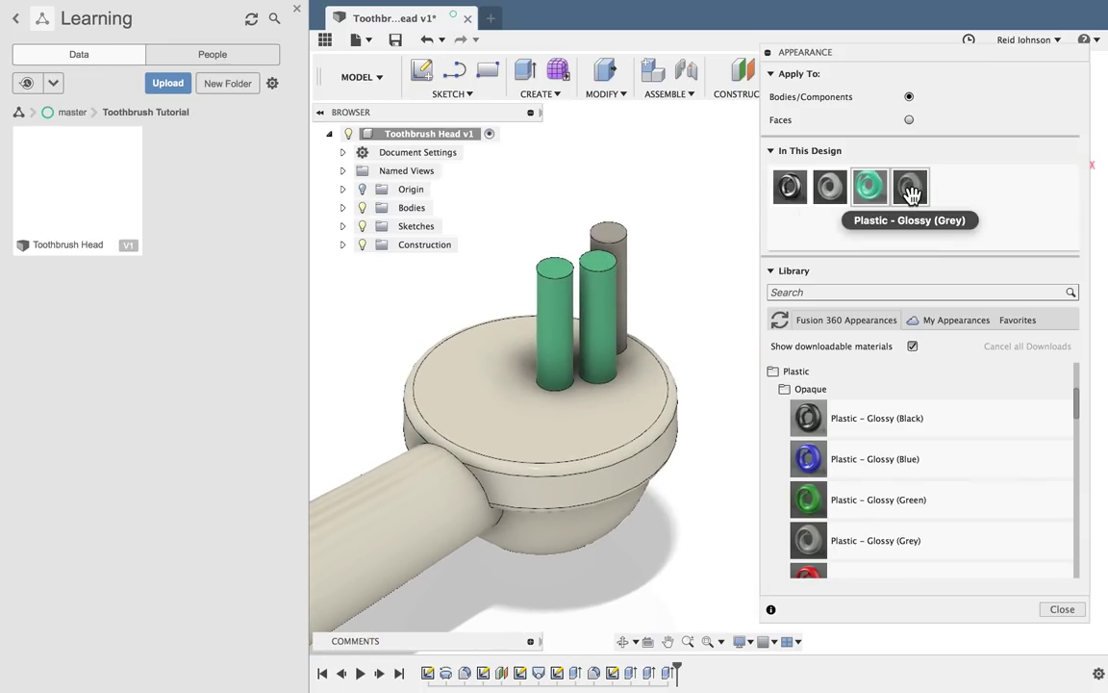
Step: Apply the Plastic - Glossy (White) appearance to the outer bristle and close the appearance settings
scroll(880, 546, "down", 3)
left_click_drag(856, 462, 633, 260)
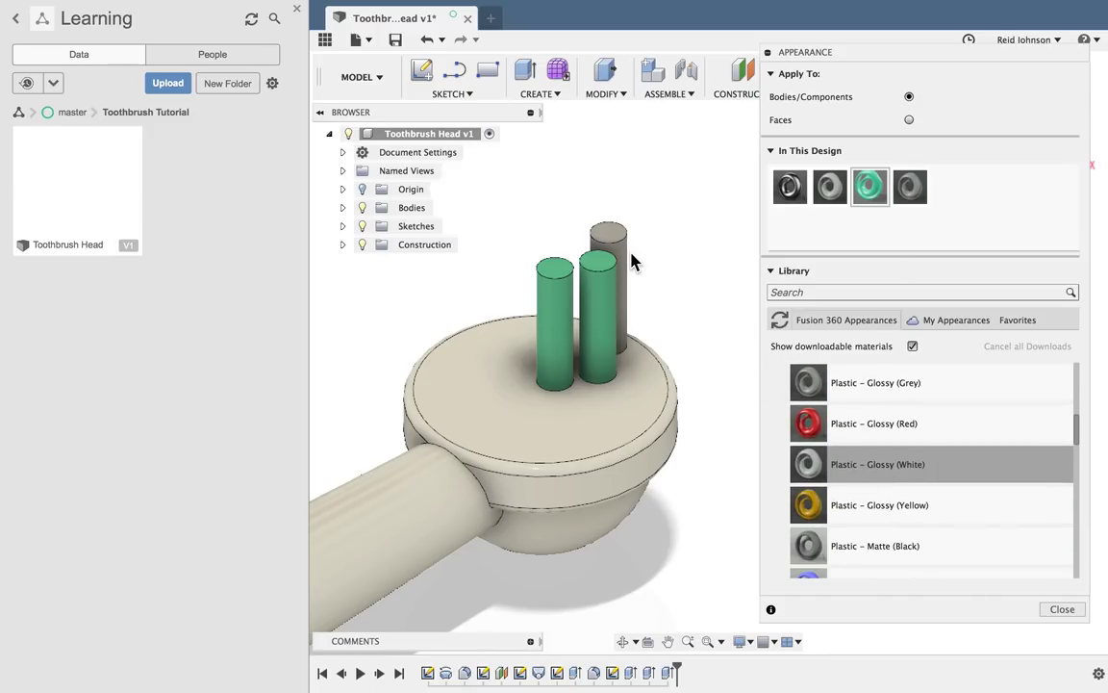
left_click_drag(780, 462, 621, 236)
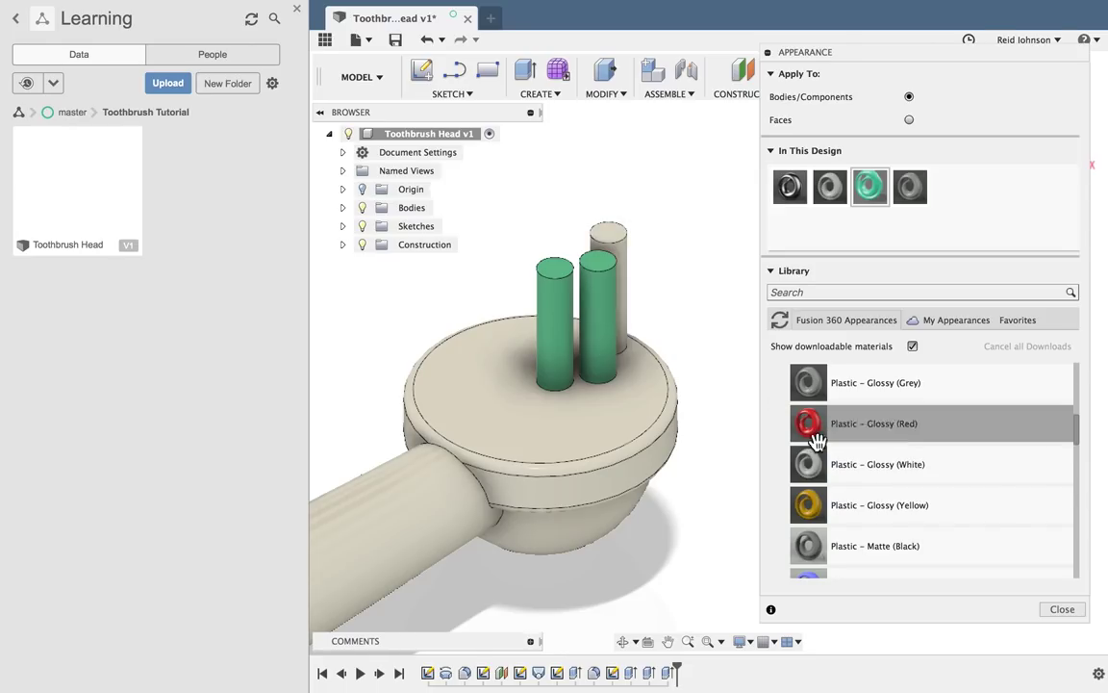
left_click(1062, 610)
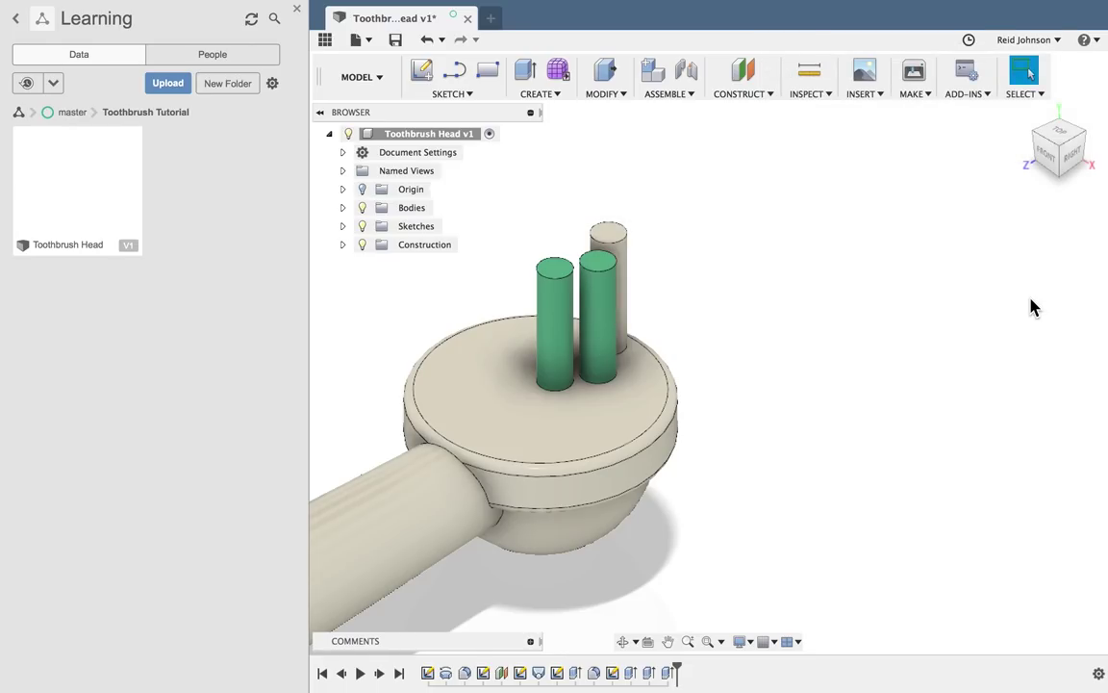
Step: Create a full circular pattern of the innermost green bristle body around the vertical Y axis with quantity 3
left_click(528, 101)
mouse_move(609, 366)
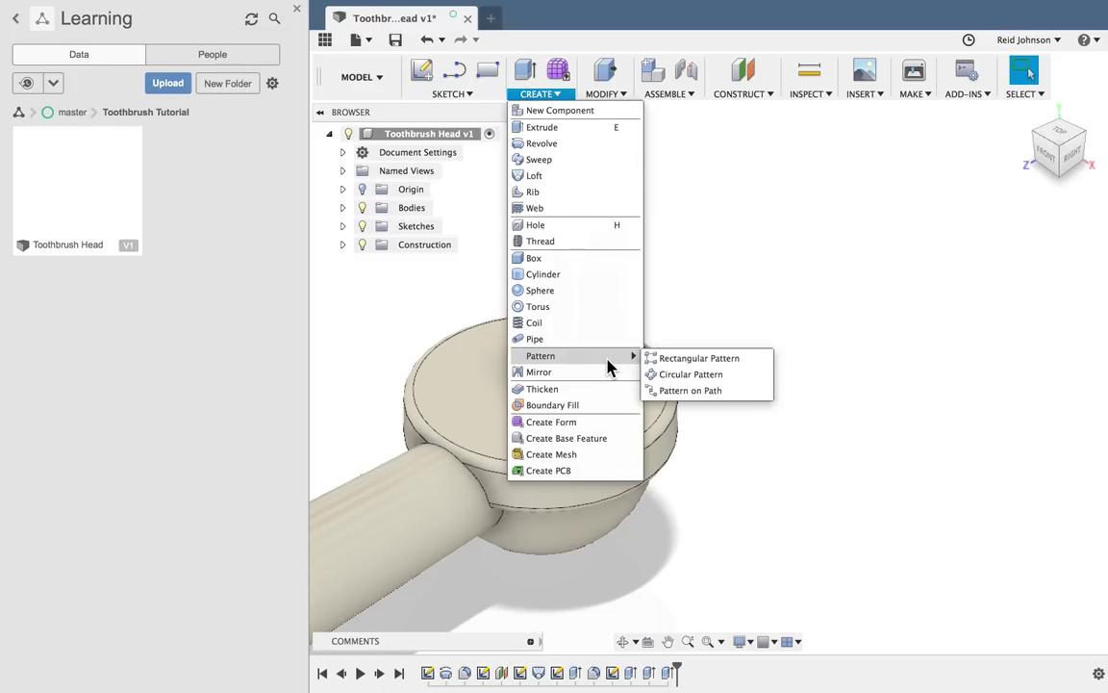
left_click(692, 374)
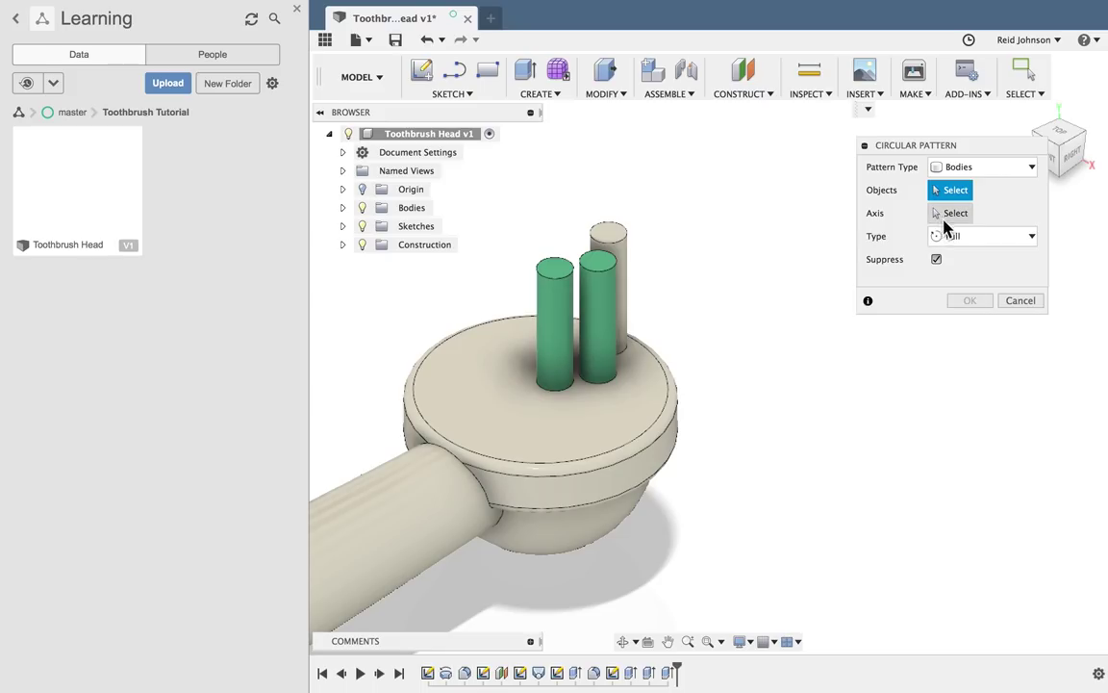
left_click(962, 169)
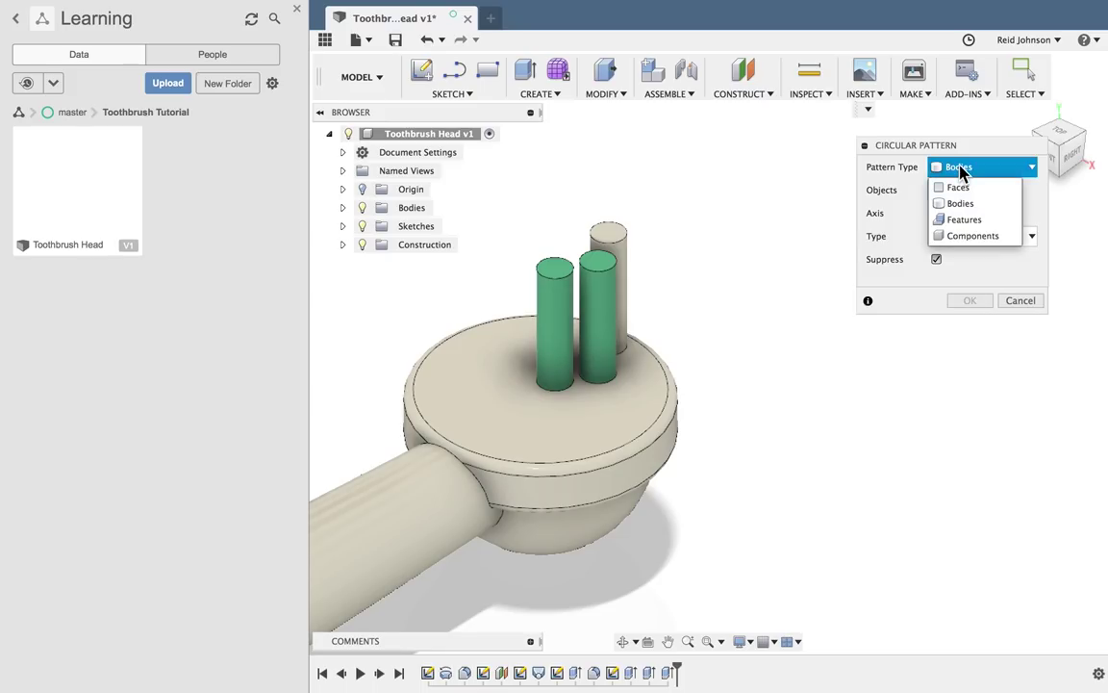
left_click(959, 169)
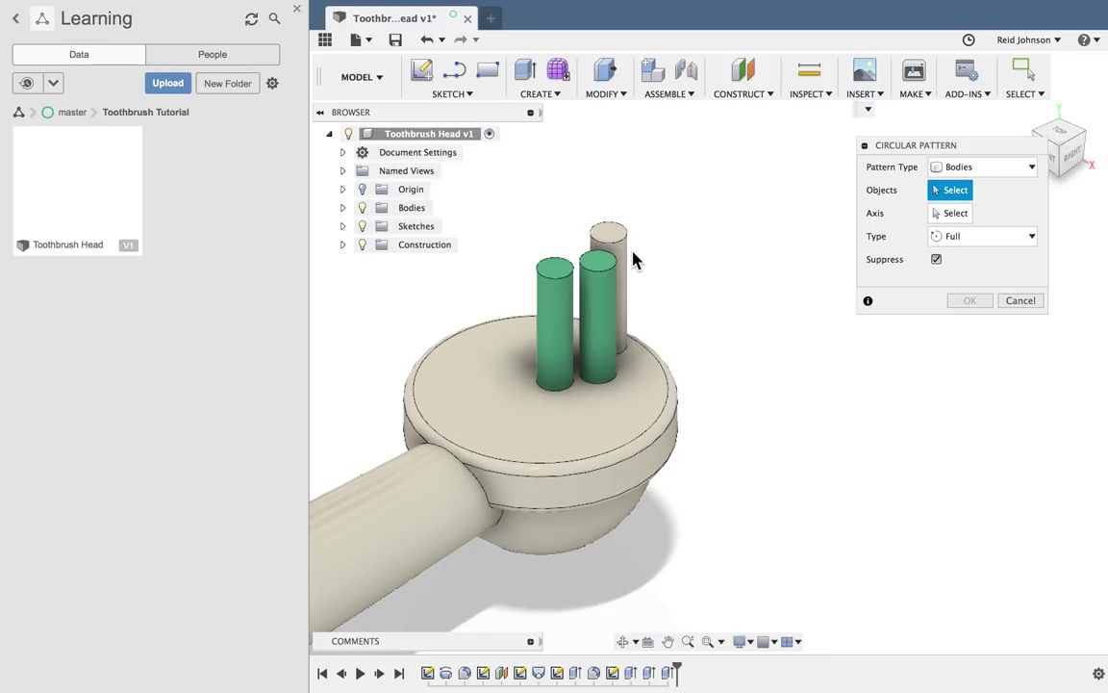
left_click(564, 308)
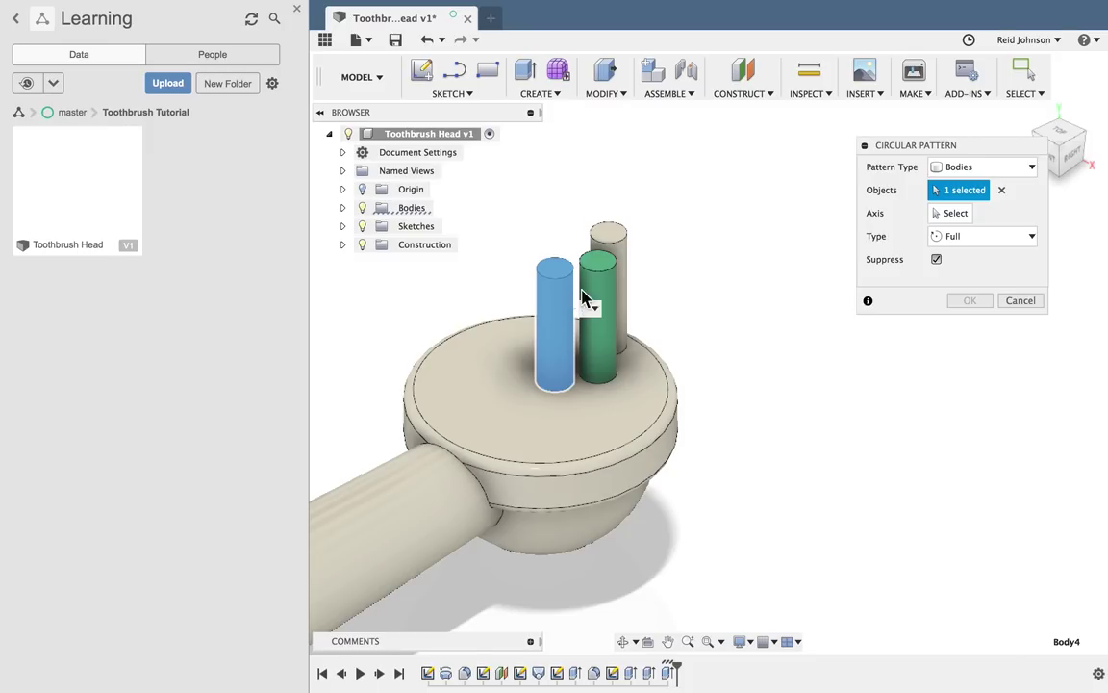
left_click(955, 213)
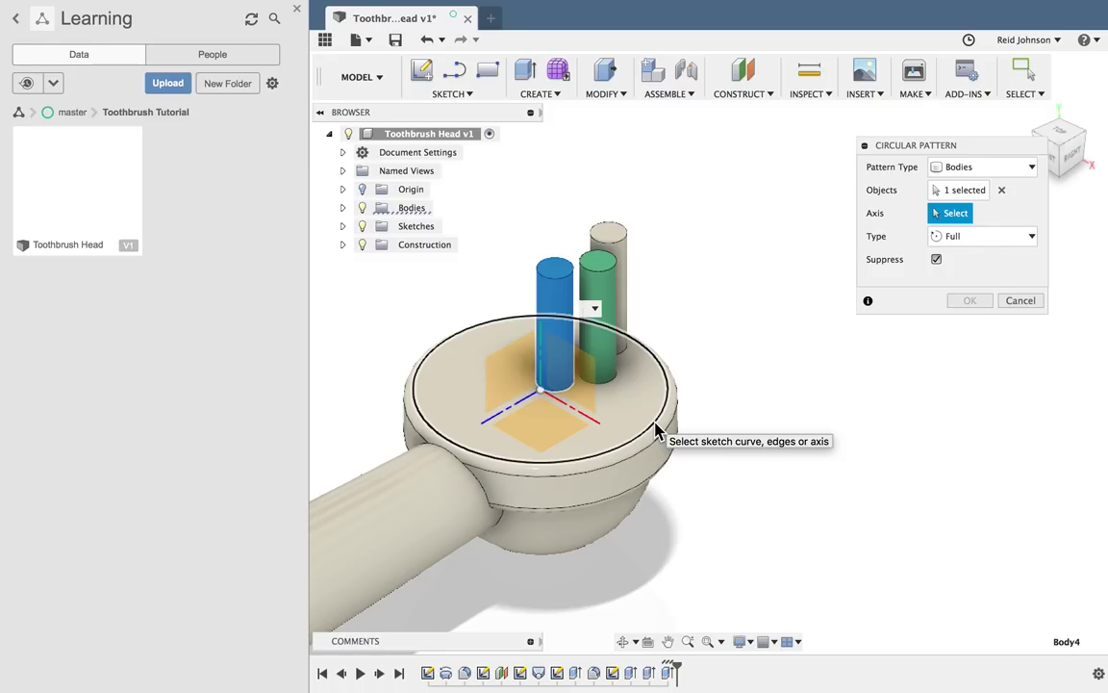
left_click(544, 373)
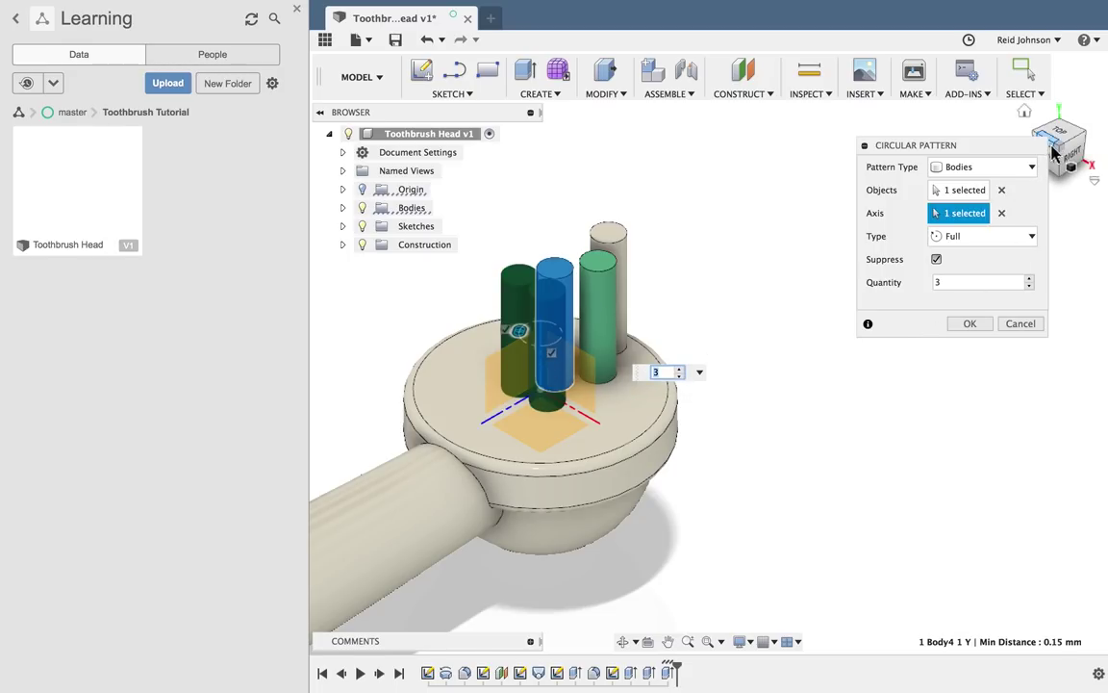
left_click_drag(1056, 151, 708, 291)
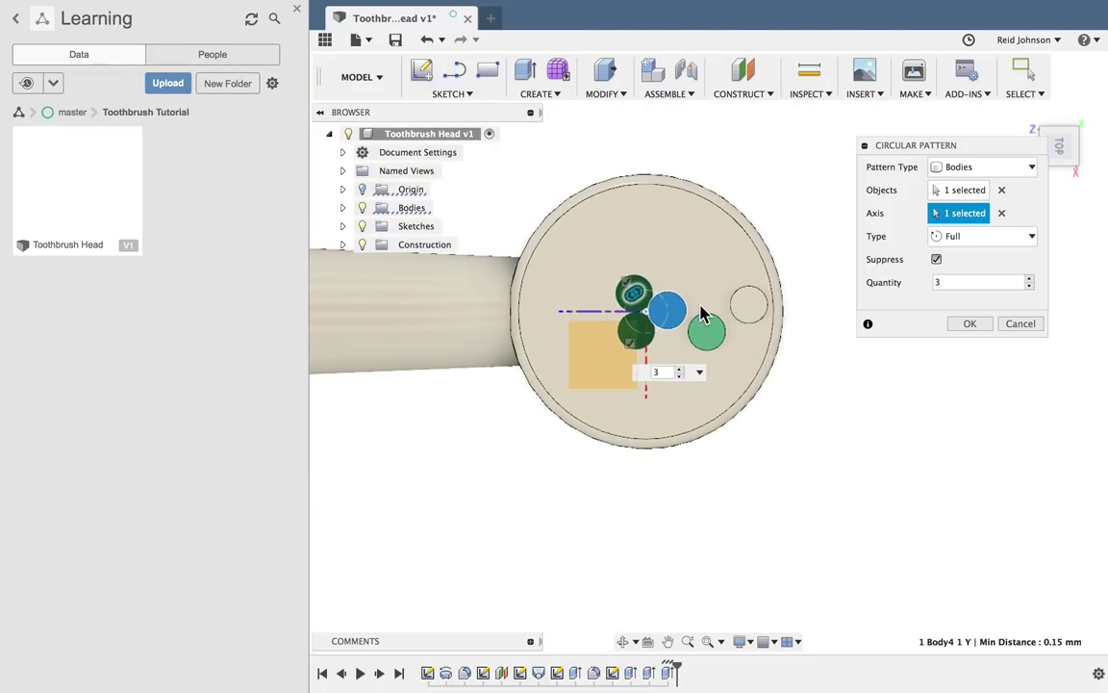
scroll(702, 313, "up", 5)
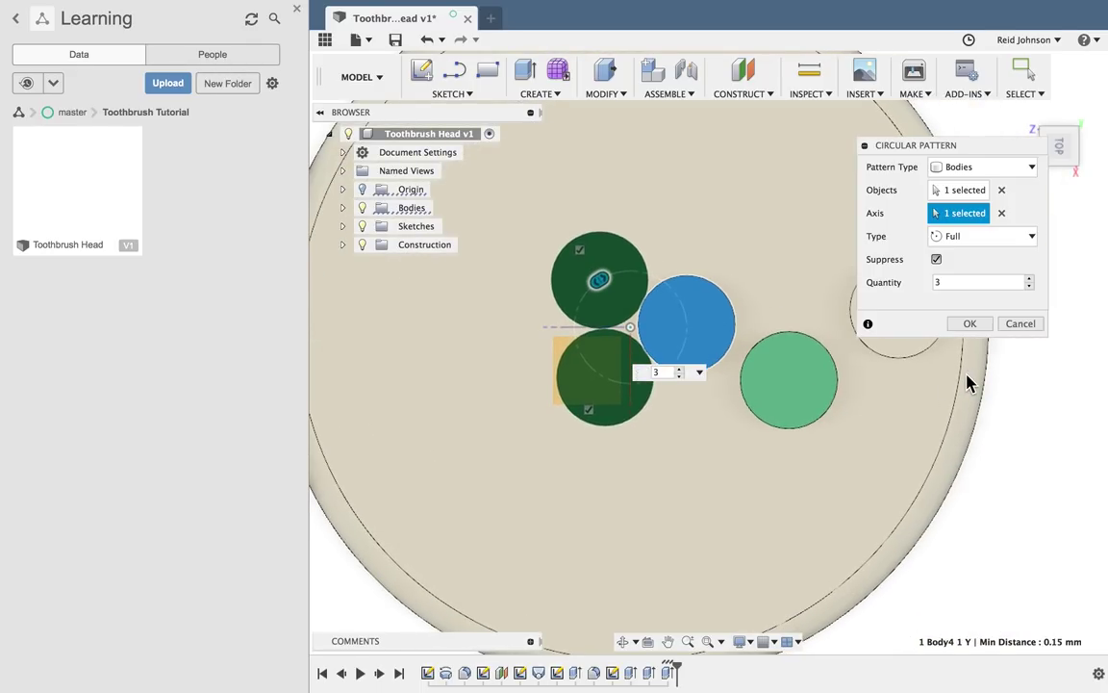
left_click(969, 323)
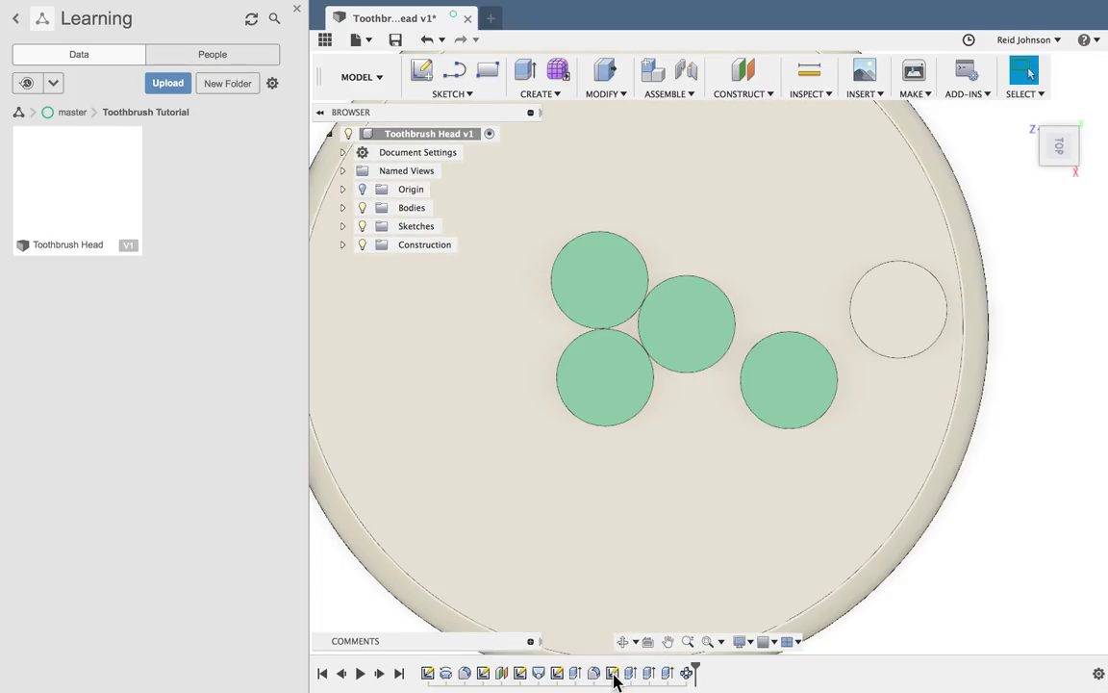
Step: Edit the bristle circle sketch, moving the innermost circle's centre slightly outward to about X -0.17, Z -1.3 mm, and finish the sketch
right_click(613, 674)
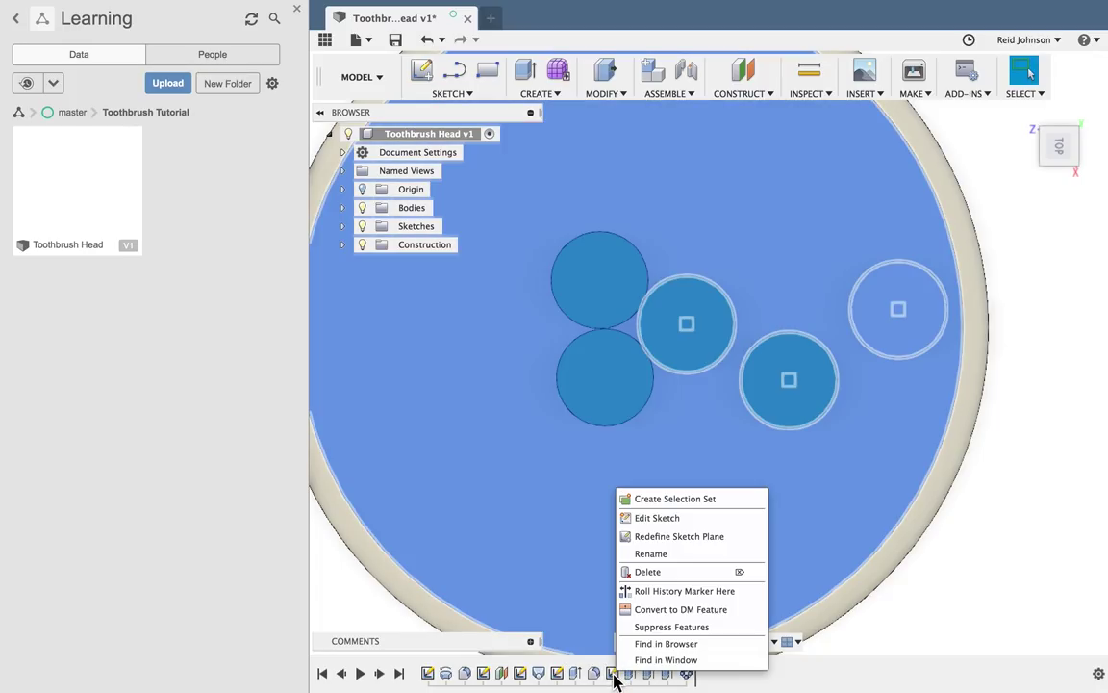
left_click(657, 518)
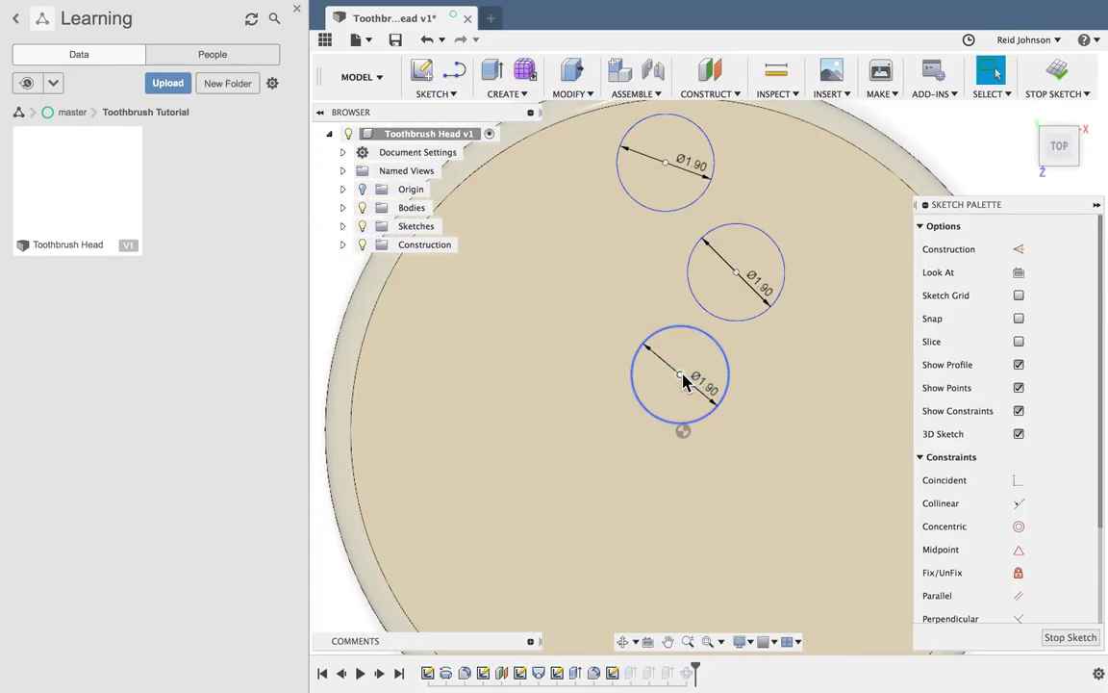
left_click_drag(682, 380, 675, 373)
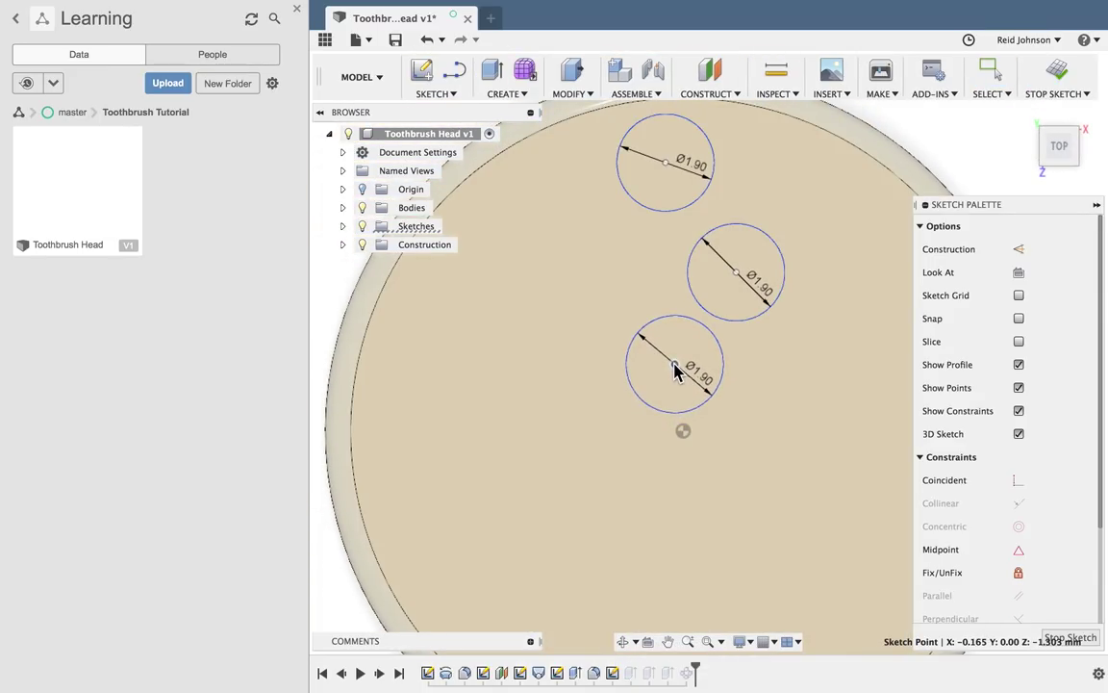
left_click(1059, 75)
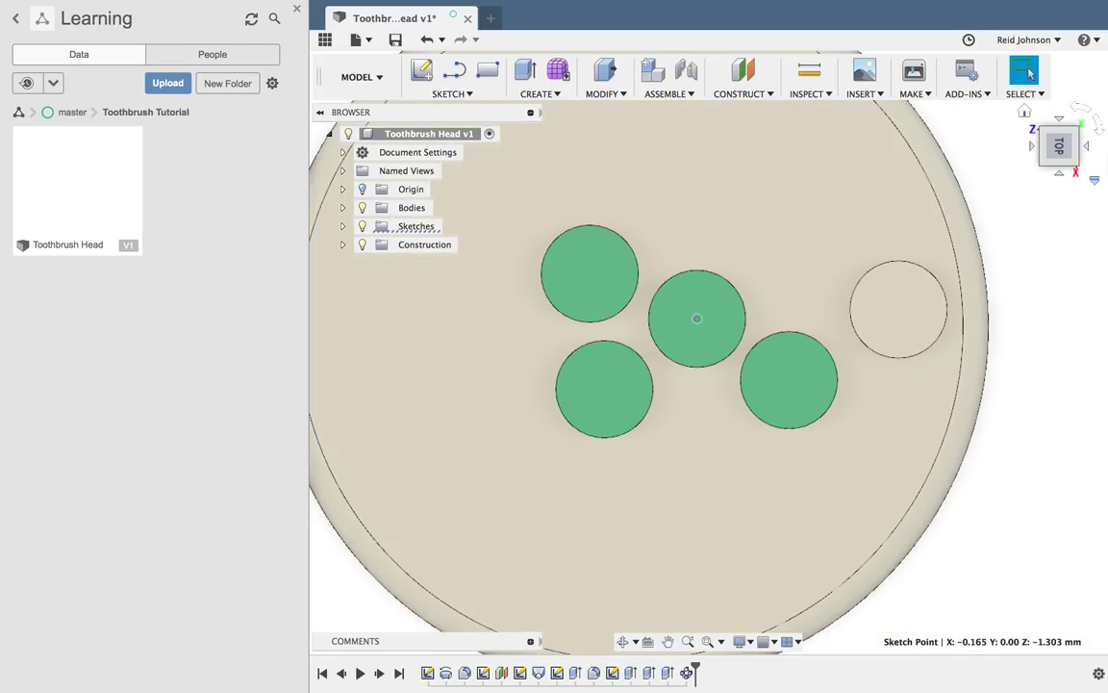
Step: Create a full circular pattern of the middle green bristle body around the head's circular top edge with quantity 9
left_click(1026, 113)
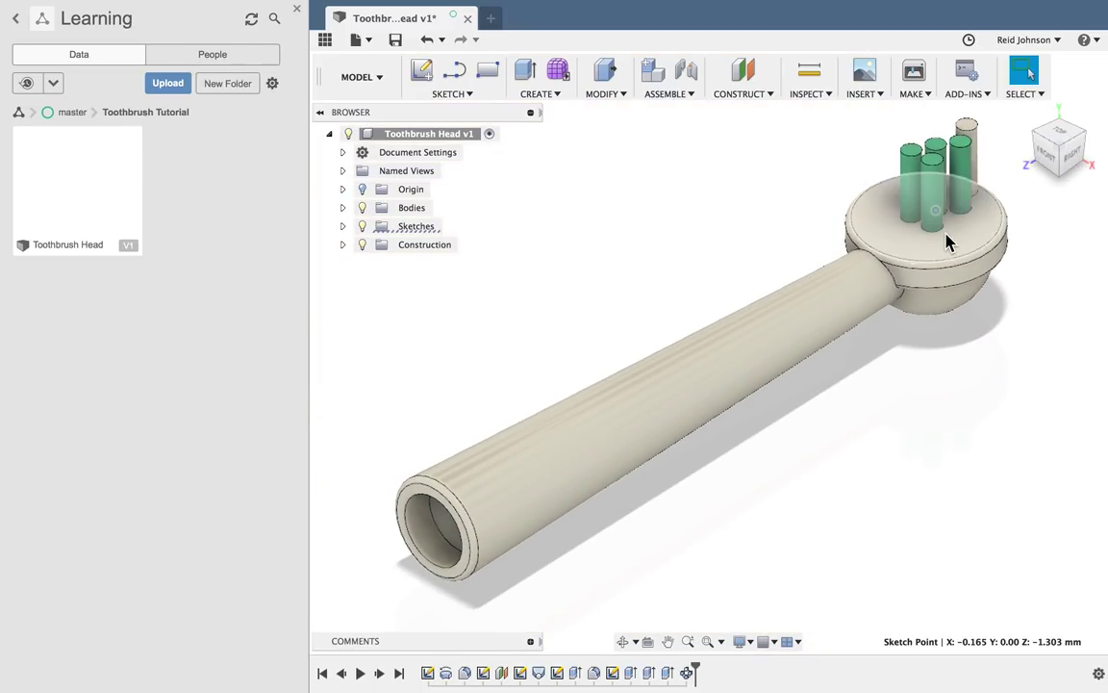
scroll(997, 291, "up", 5)
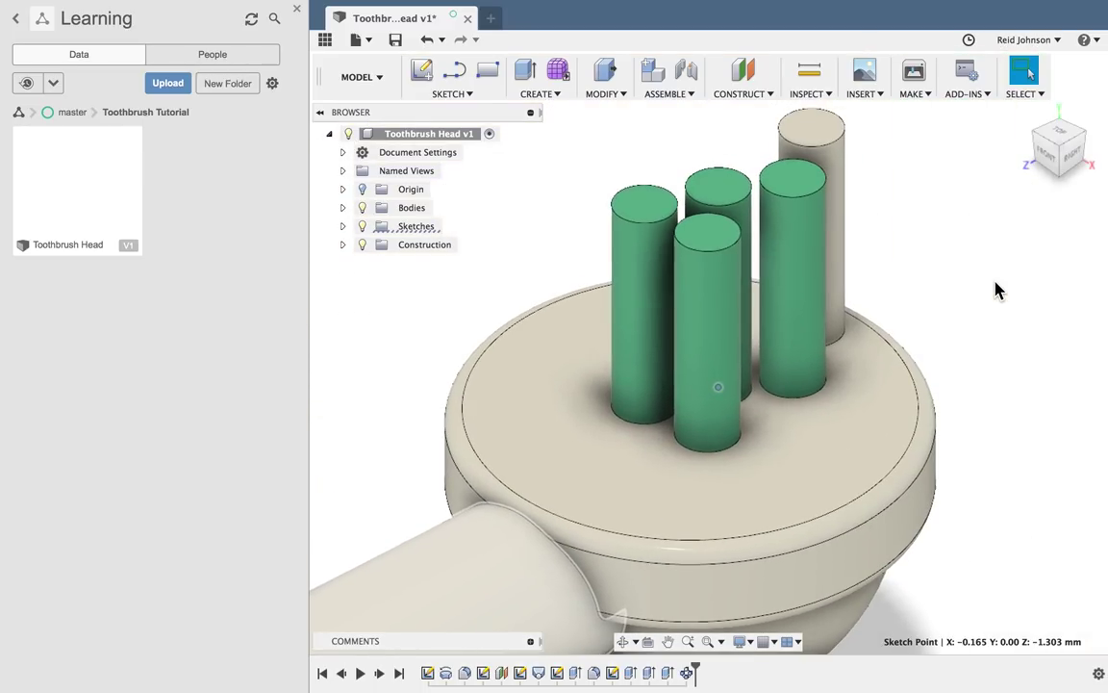
left_click(537, 94)
mouse_move(634, 356)
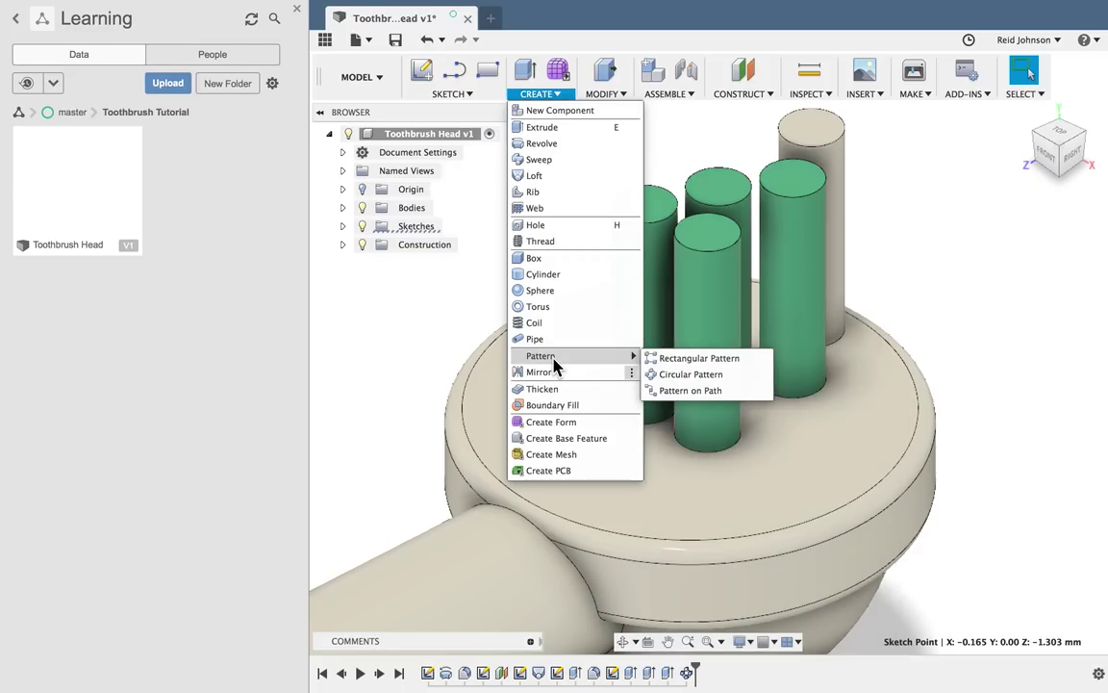
left_click(676, 375)
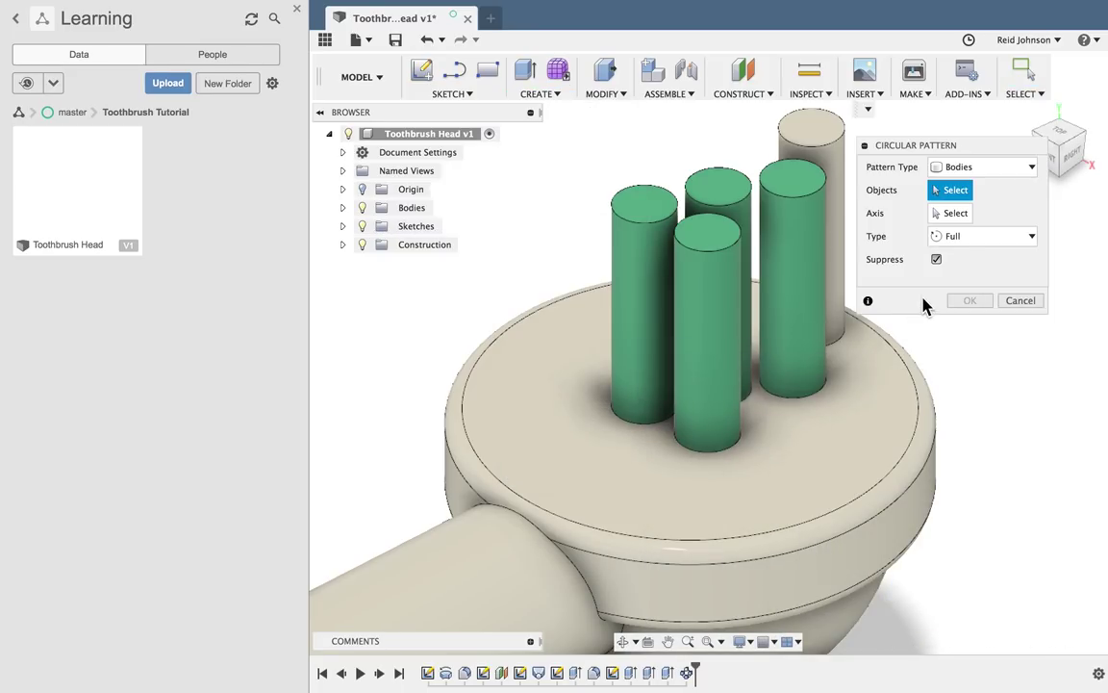
left_click(813, 272)
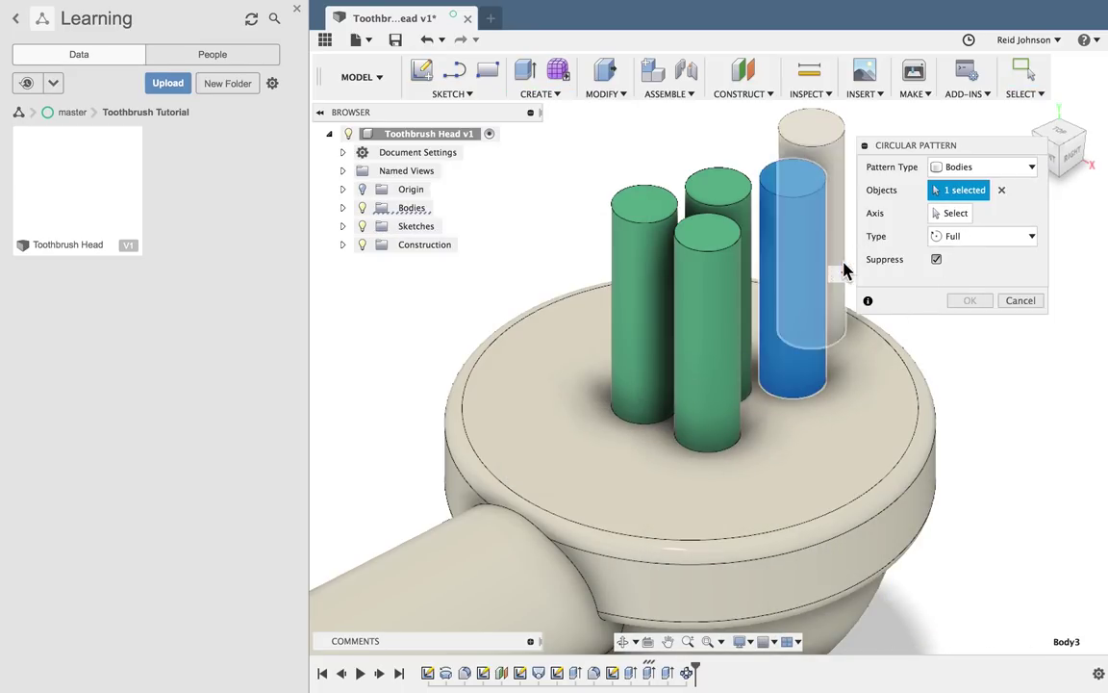
left_click(953, 213)
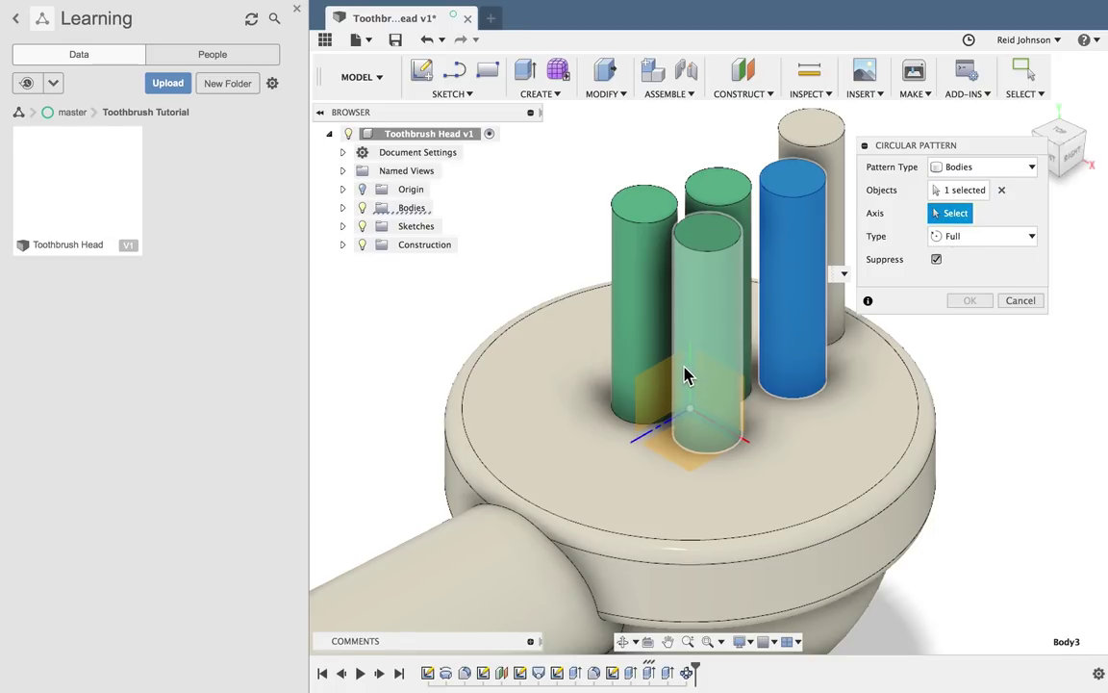
left_click(872, 493)
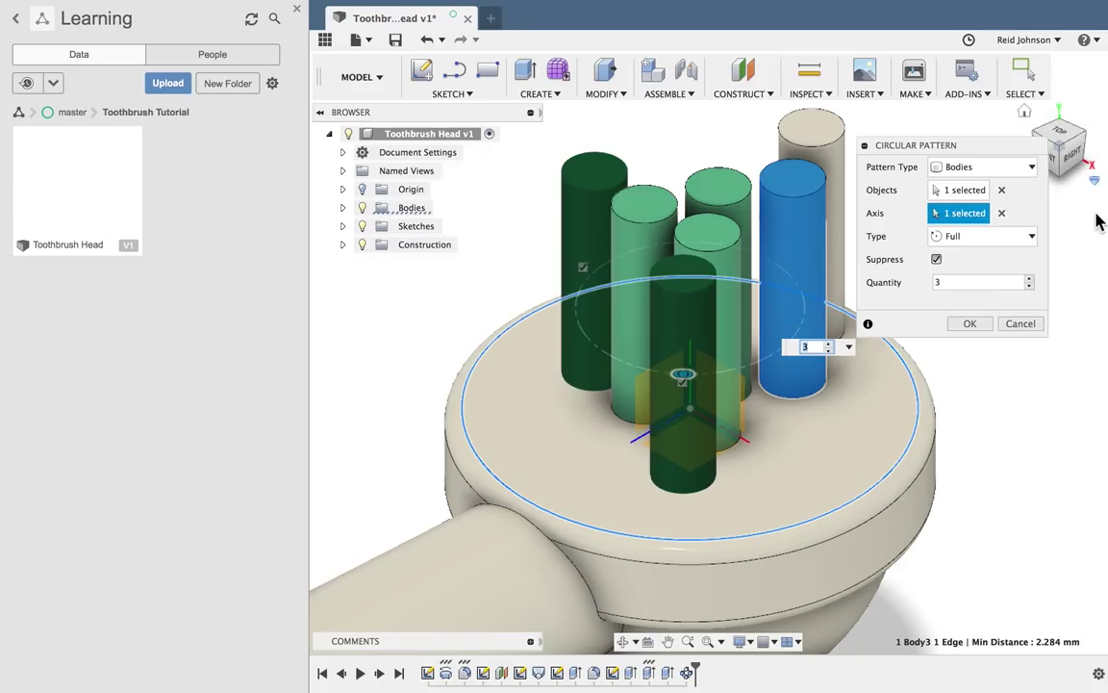
left_click(1050, 145)
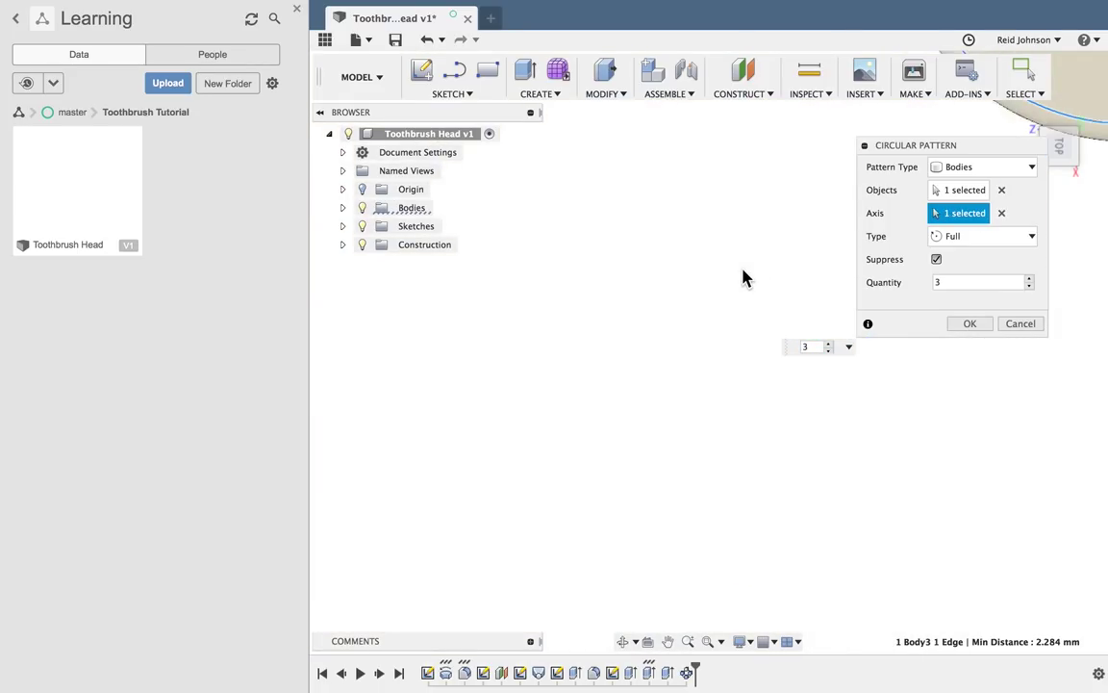
left_click(1029, 278)
left_click(1029, 278)
left_click(1030, 278)
left_click(1030, 278)
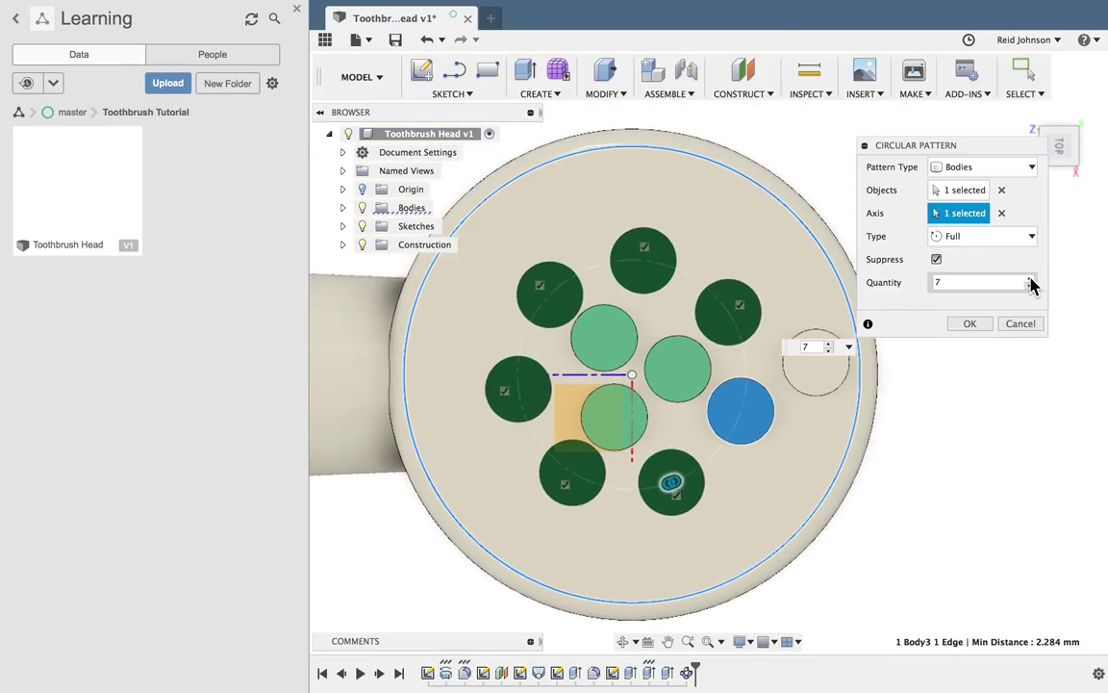
left_click(1029, 278)
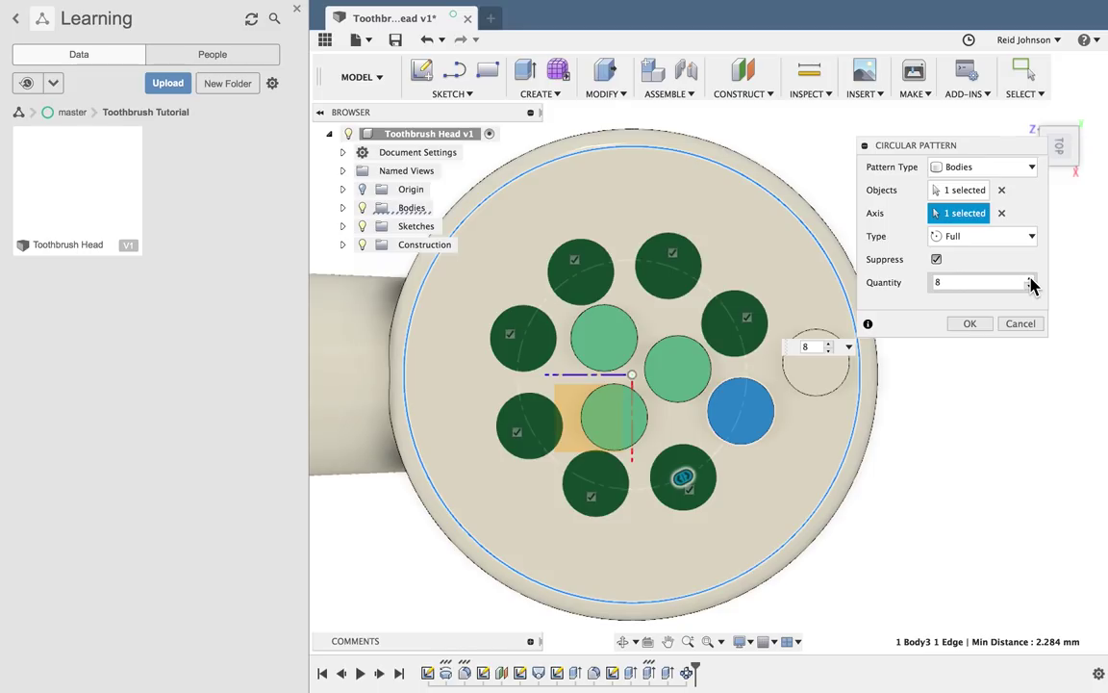
left_click(1030, 278)
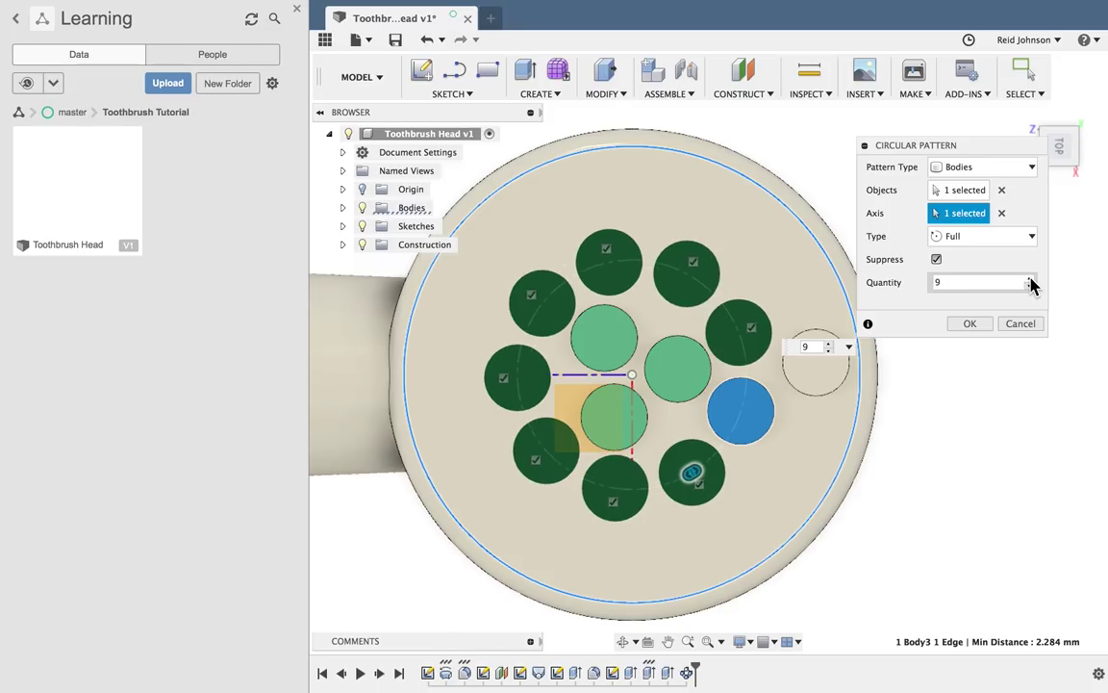
left_click(970, 324)
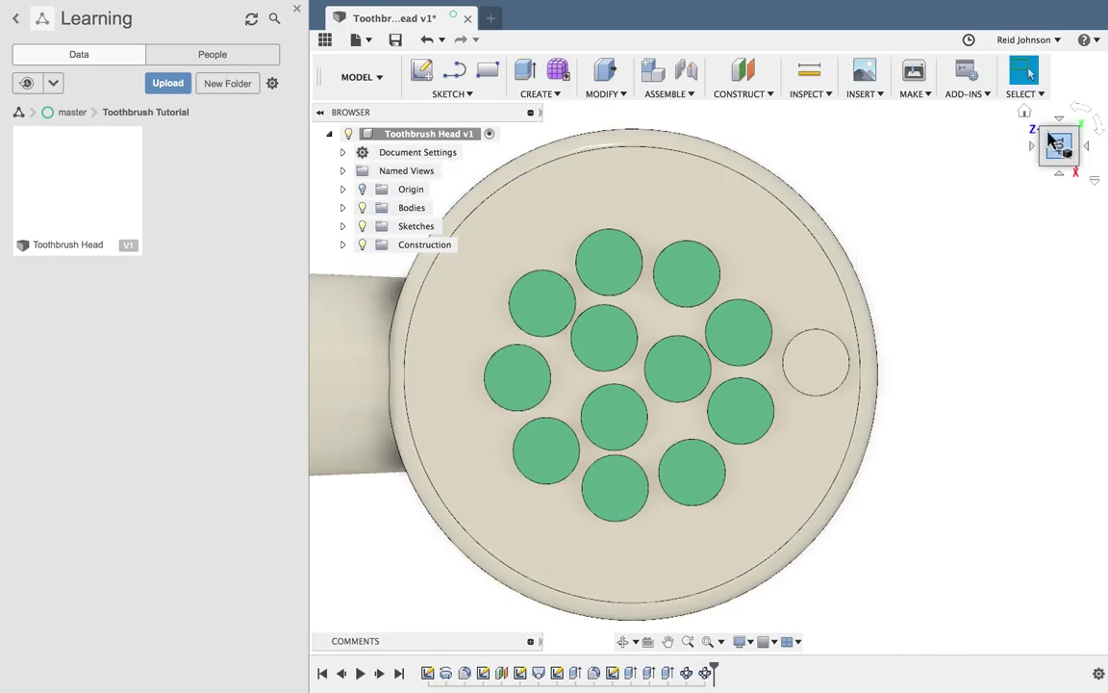
Step: Create a full circular pattern of the outer white bristle body around the head's outer circular edge with quantity 14
left_click(1025, 112)
scroll(959, 290, "up", 5)
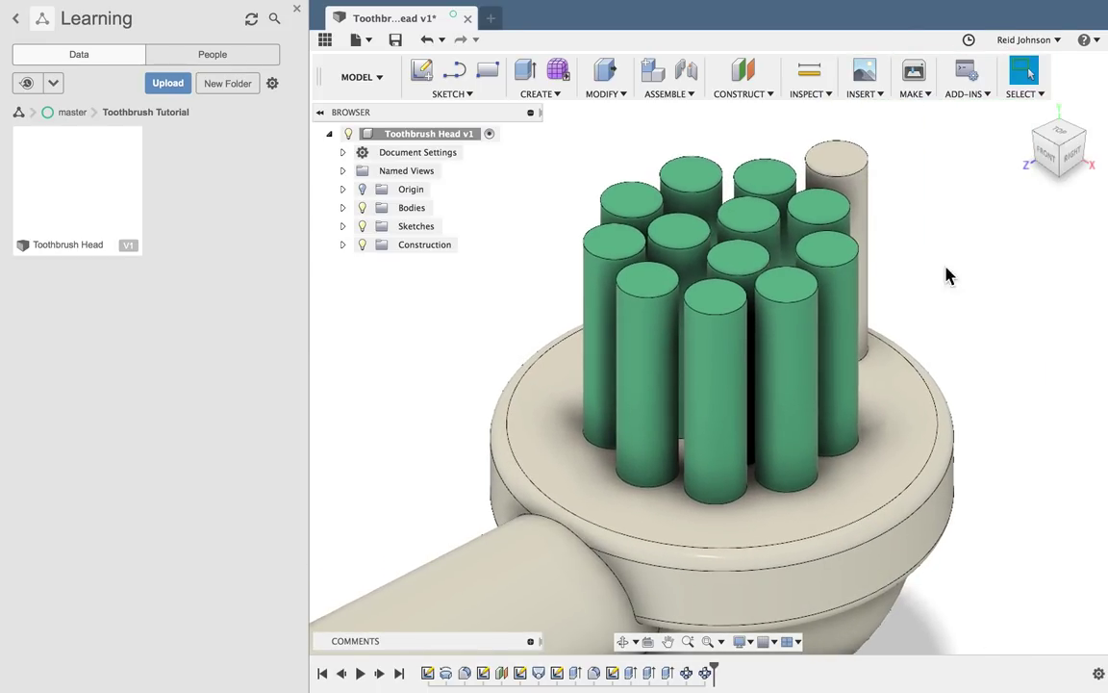
left_click(553, 93)
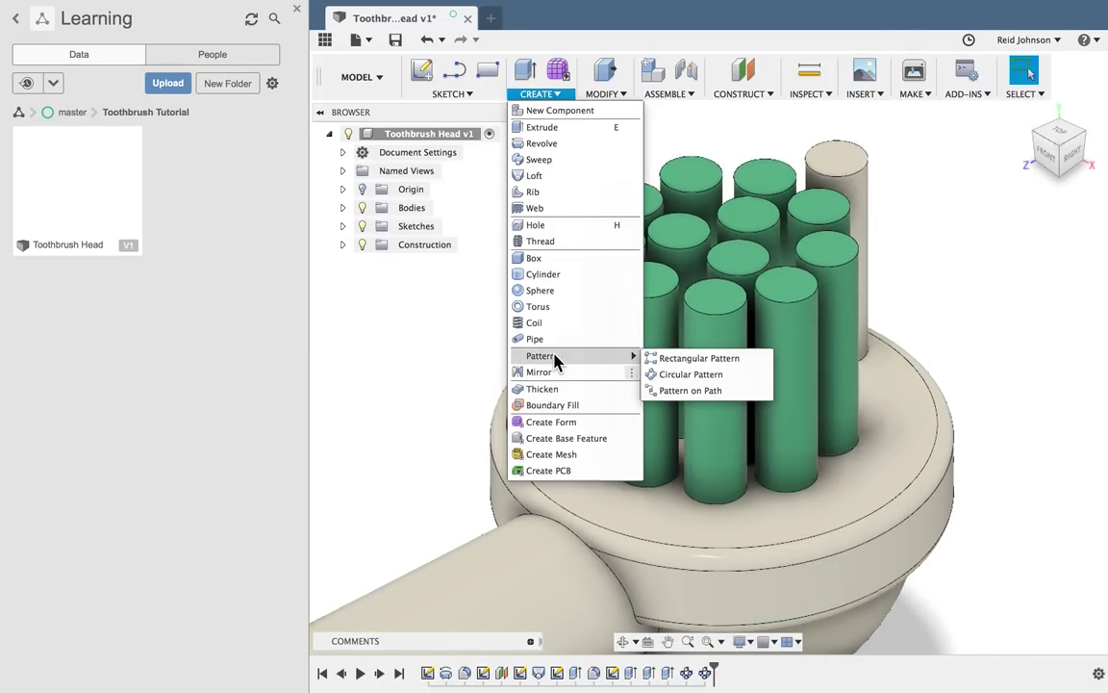
mouse_move(613, 358)
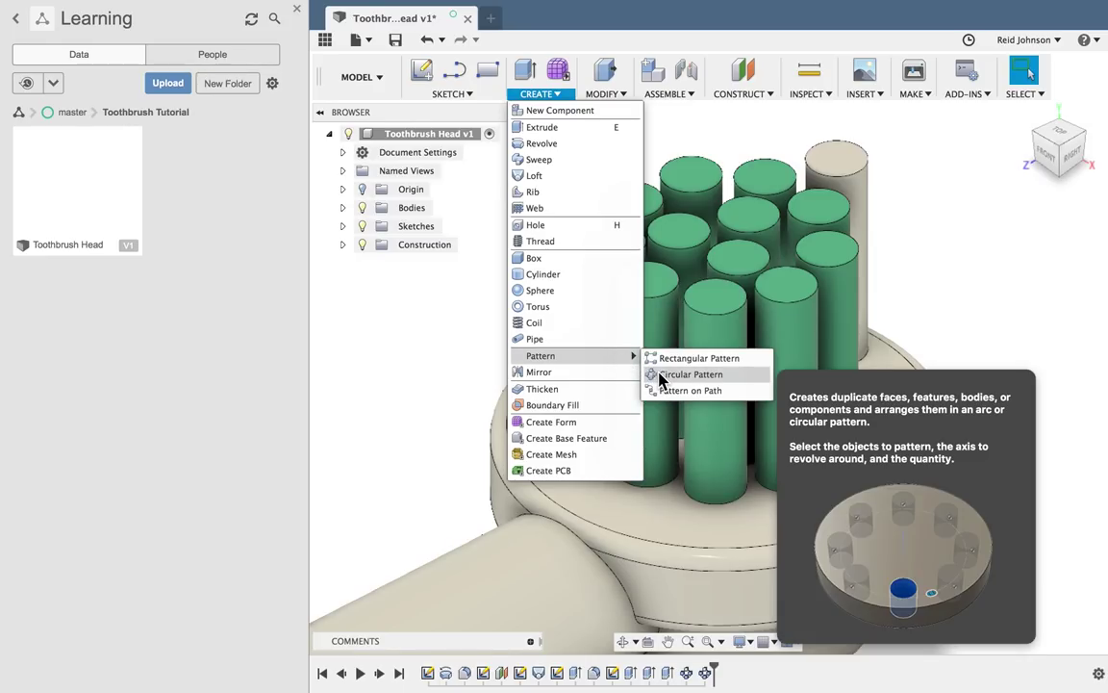
left_click(662, 375)
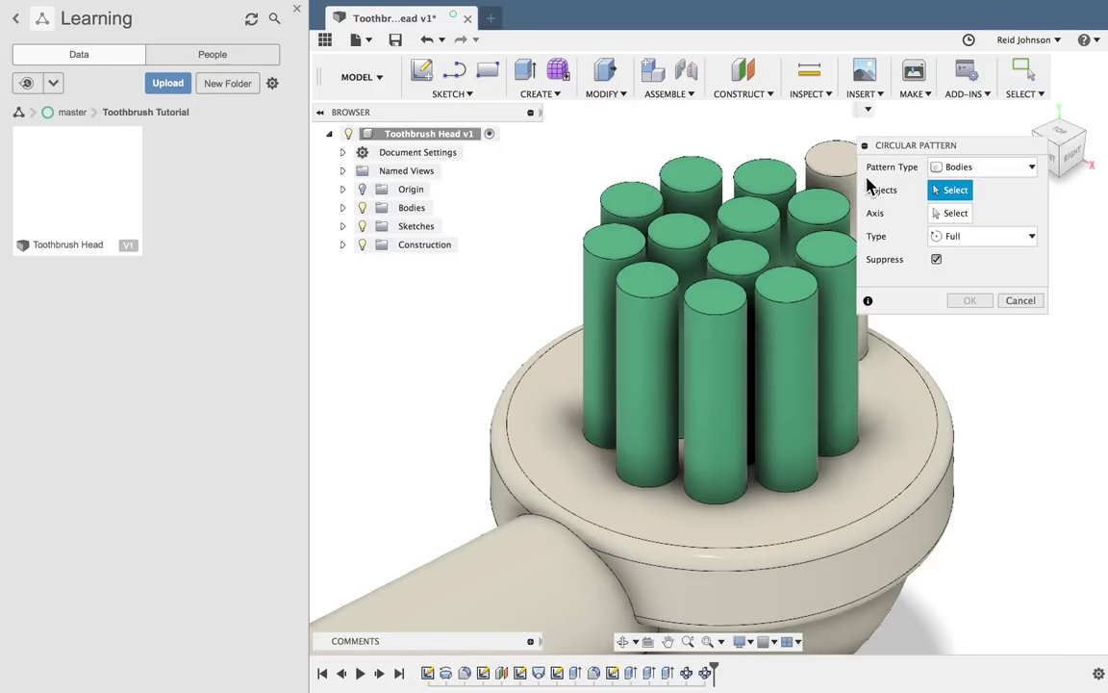
left_click(835, 173)
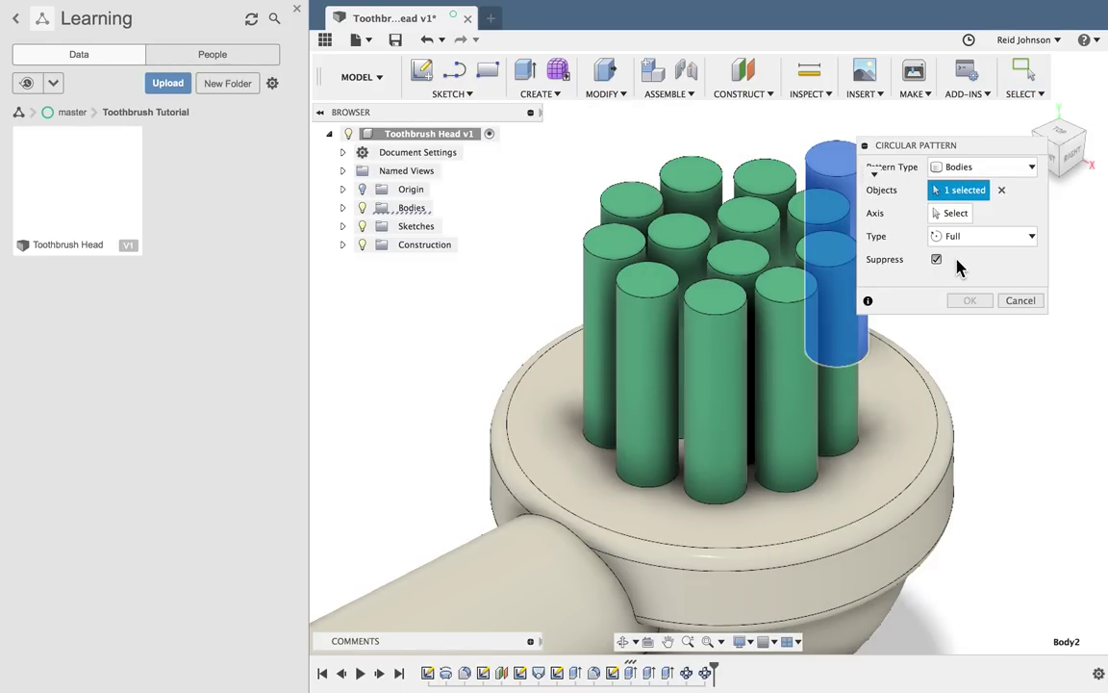
left_click(950, 213)
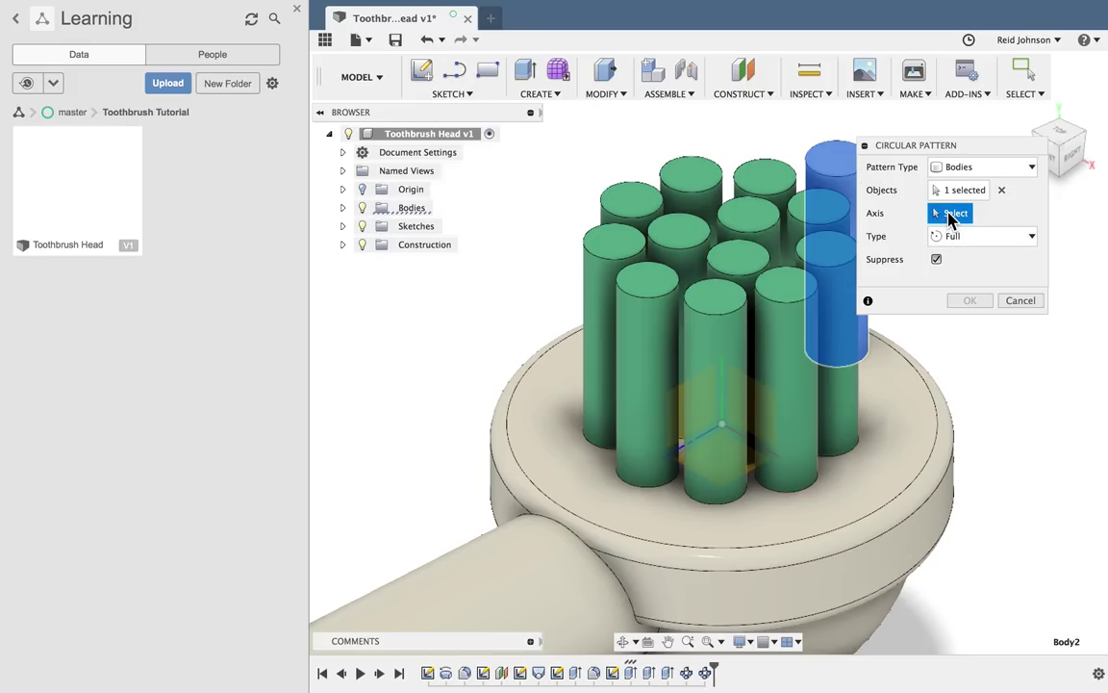
left_click(920, 517)
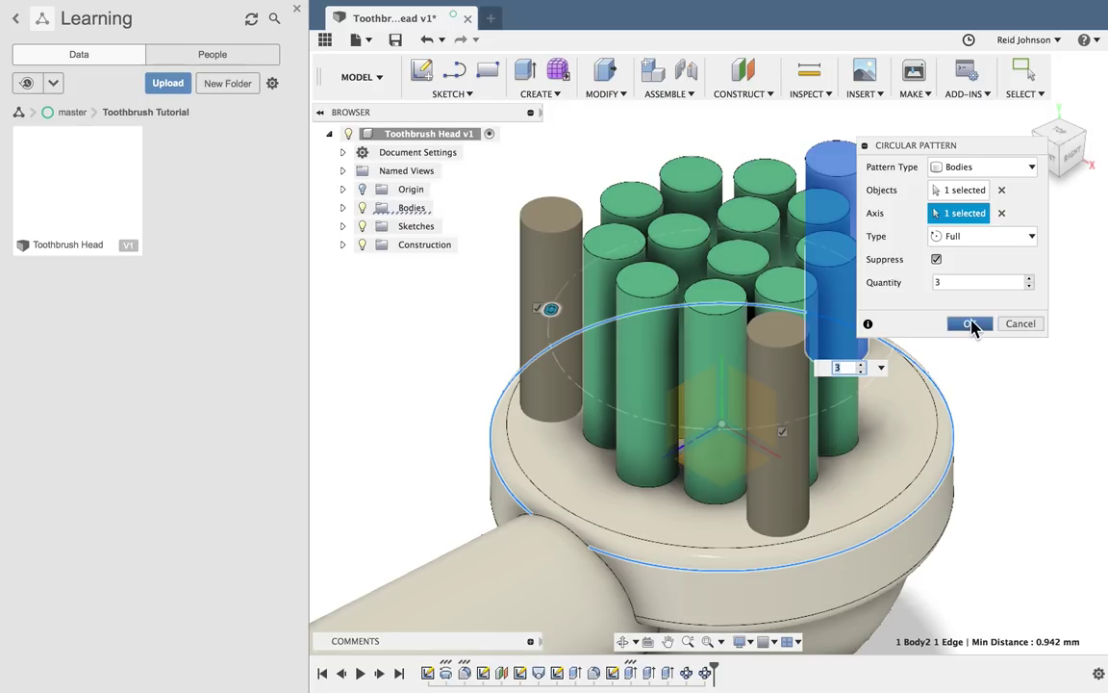
left_click(1062, 135)
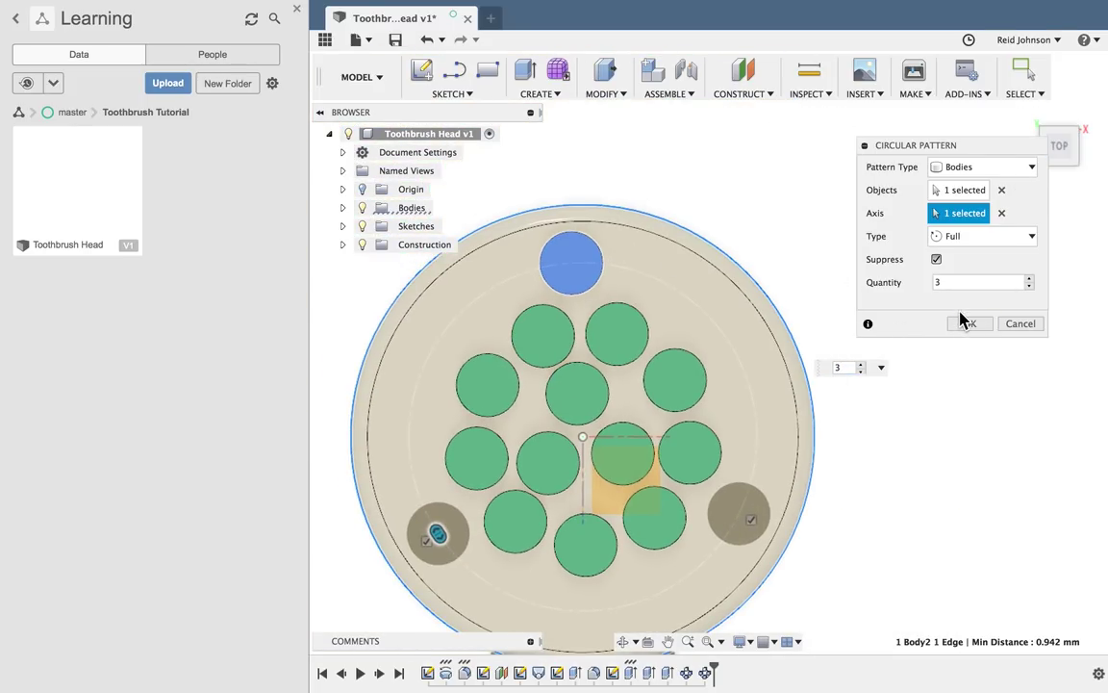
left_click(1029, 278)
left_click(1029, 279)
left_click(1029, 278)
left_click(1028, 278)
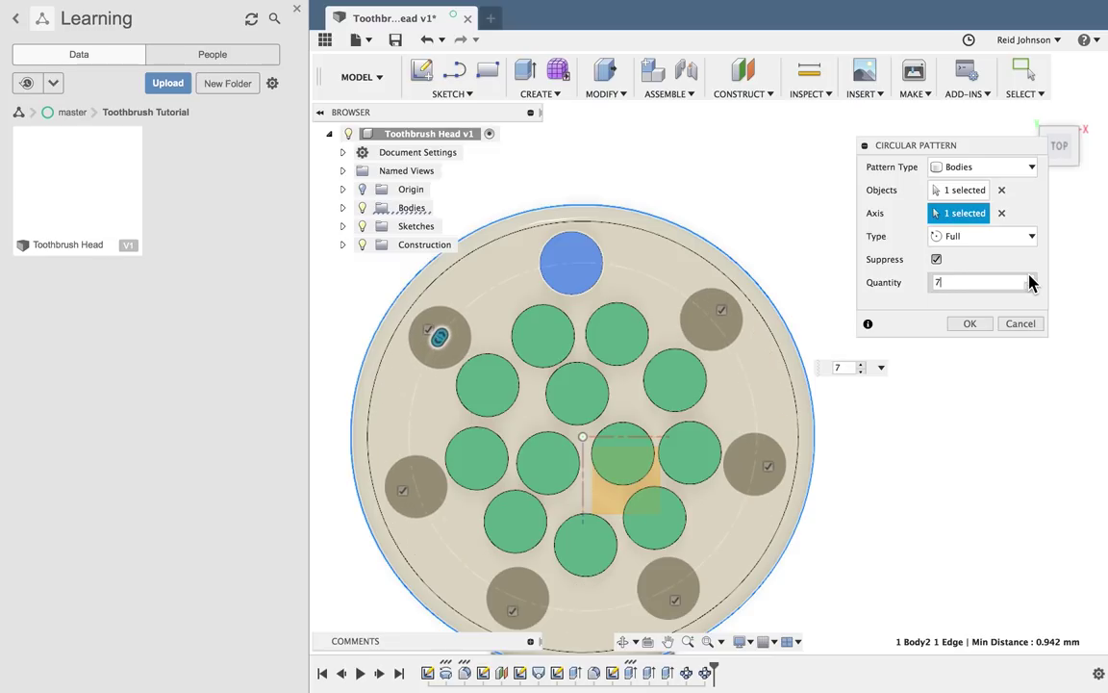
left_click(1028, 278)
left_click(1029, 278)
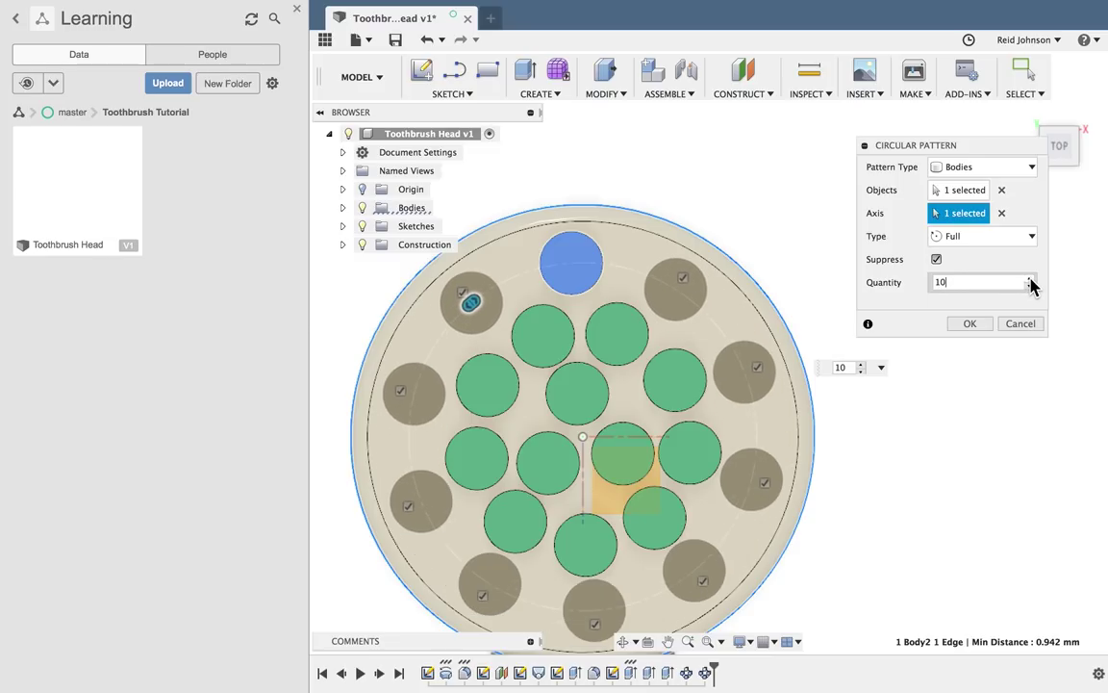
left_click(1028, 278)
left_click(1028, 278)
left_click(1028, 278)
left_click(970, 323)
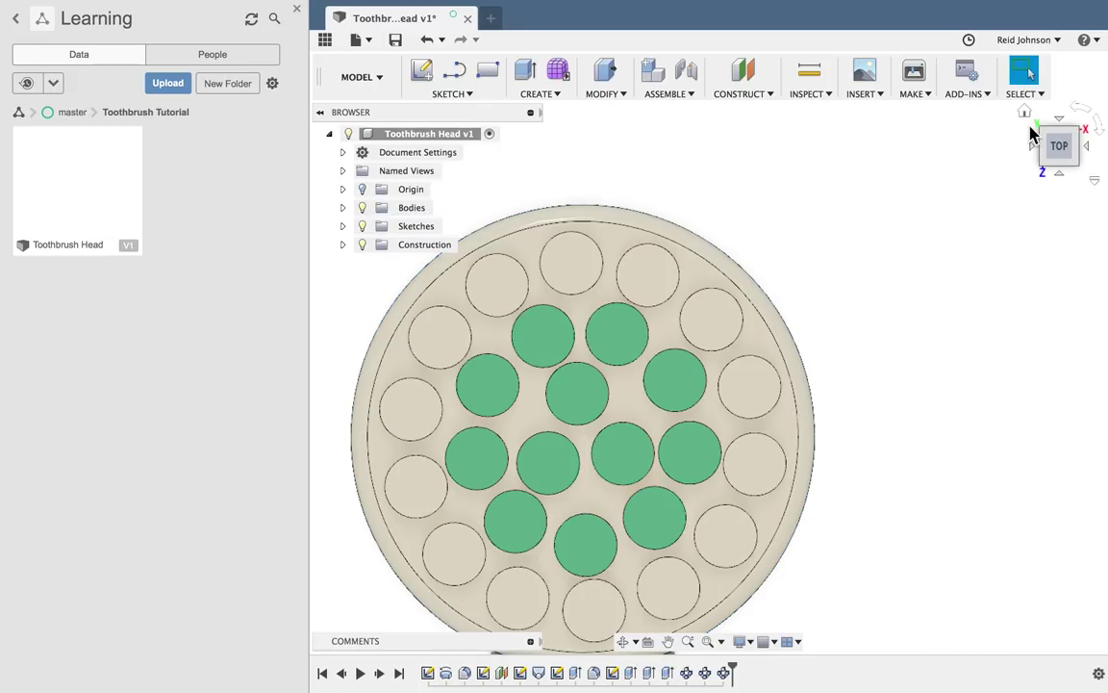
Step: Apply the Plastic - Matte (Blue) appearance to two opposite groups of three outer bristles and close the appearance settings
left_click(1037, 125)
scroll(909, 318, "up", 5)
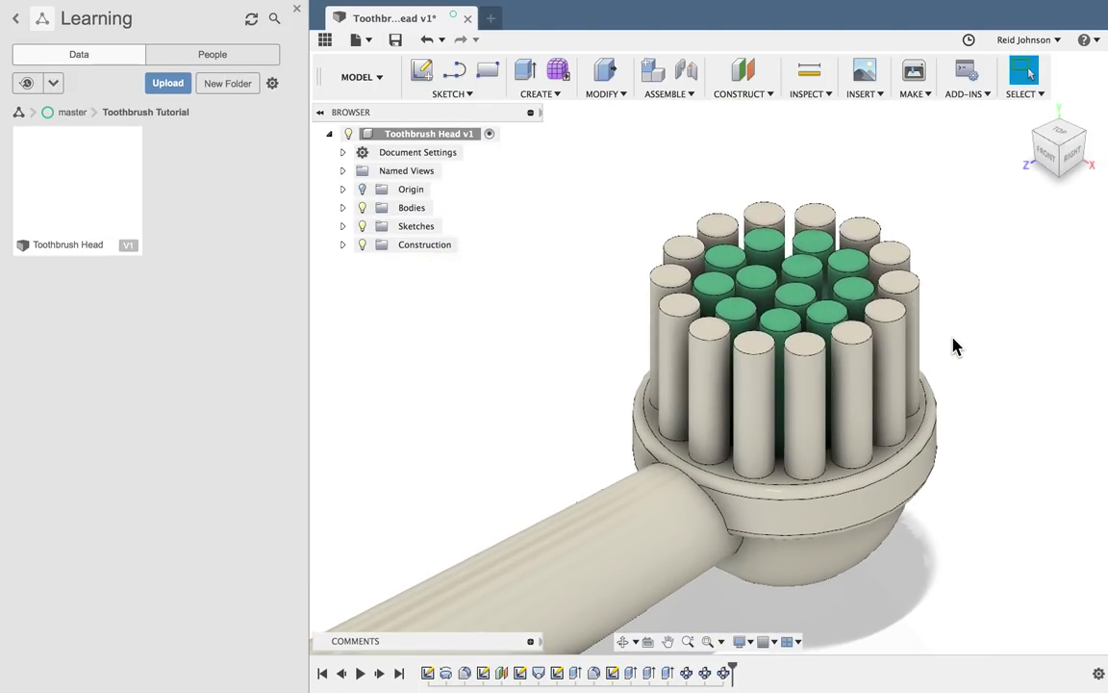
right_click(509, 273)
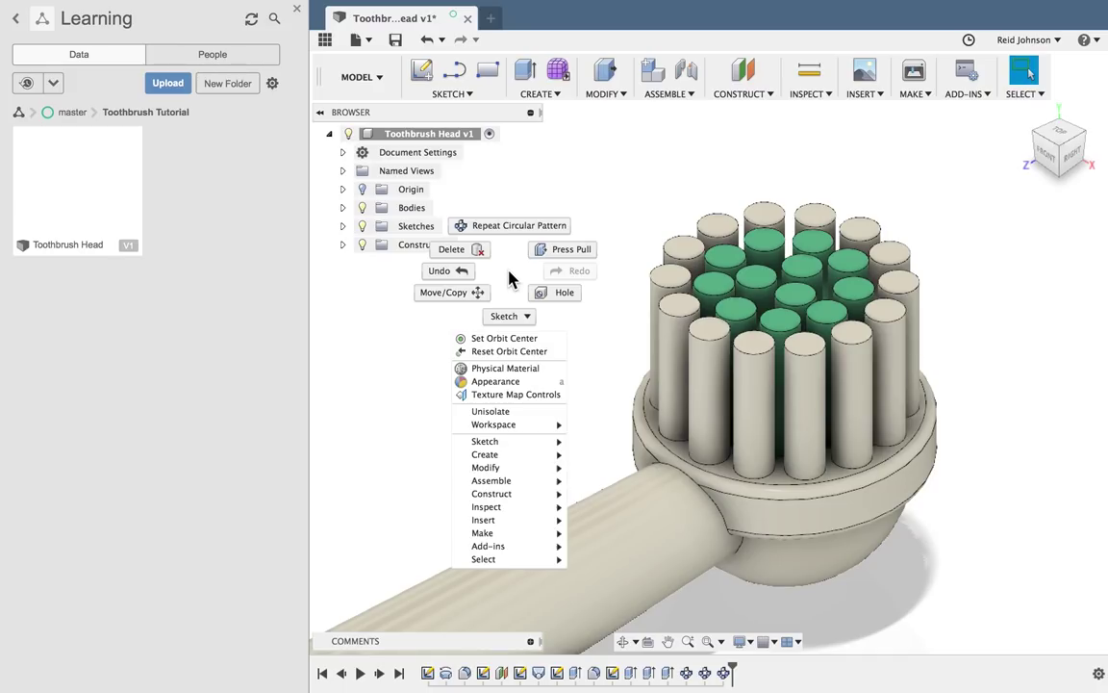
left_click(495, 381)
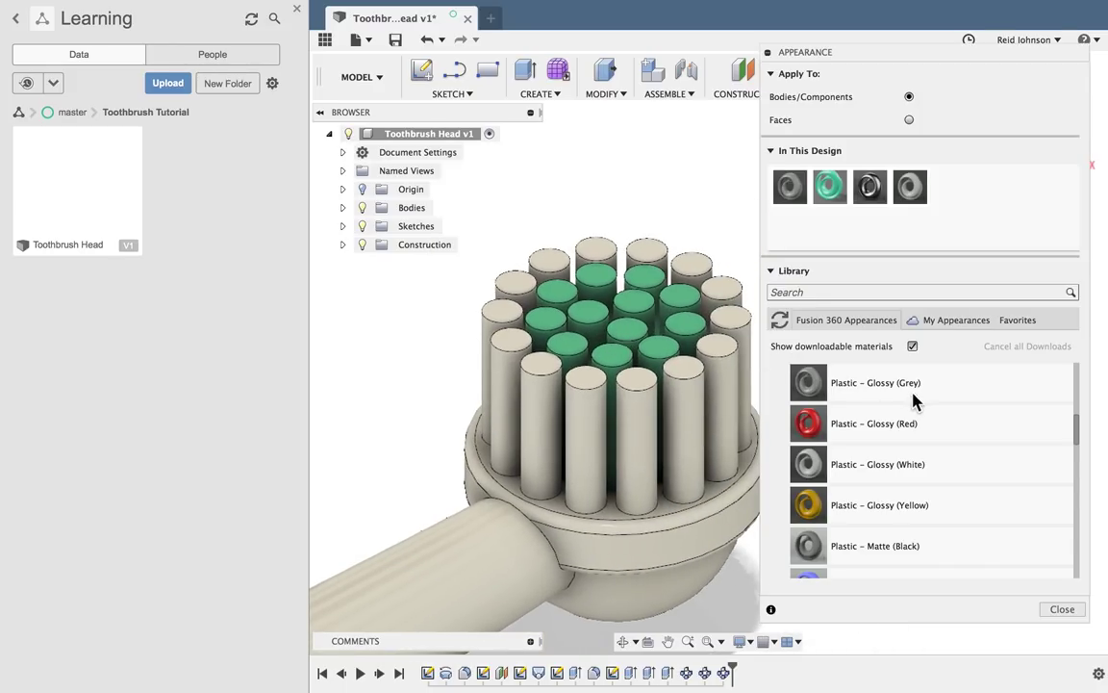
scroll(870, 477, "down", 4)
scroll(871, 482, "up", 1)
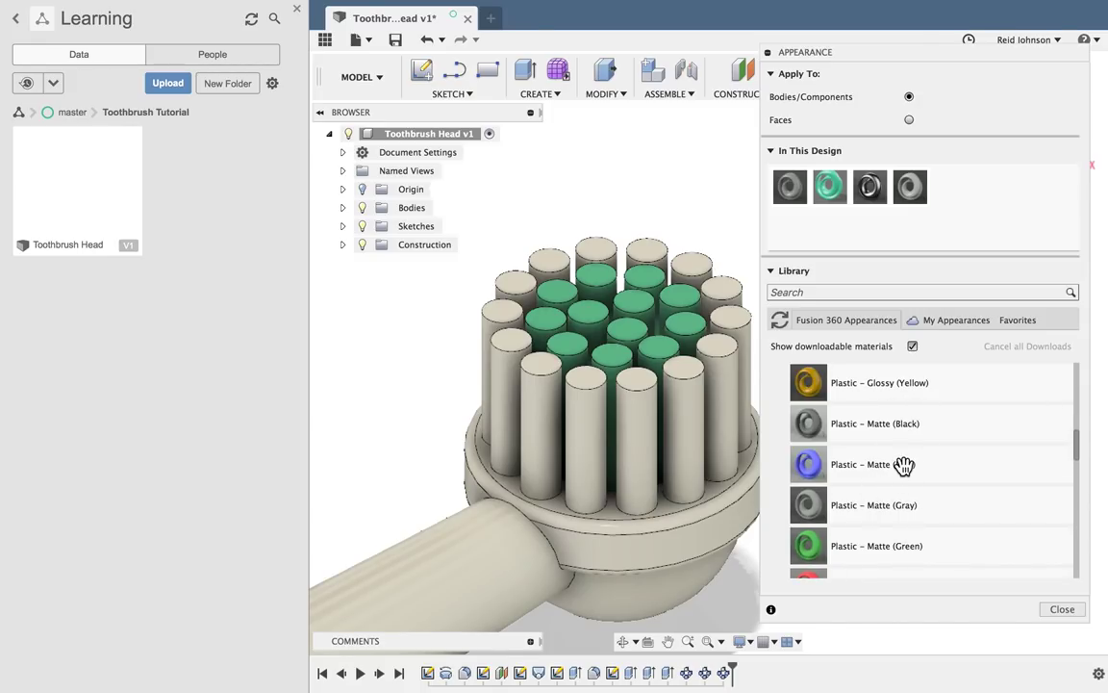
left_click_drag(905, 466, 701, 428)
left_click_drag(859, 462, 737, 414)
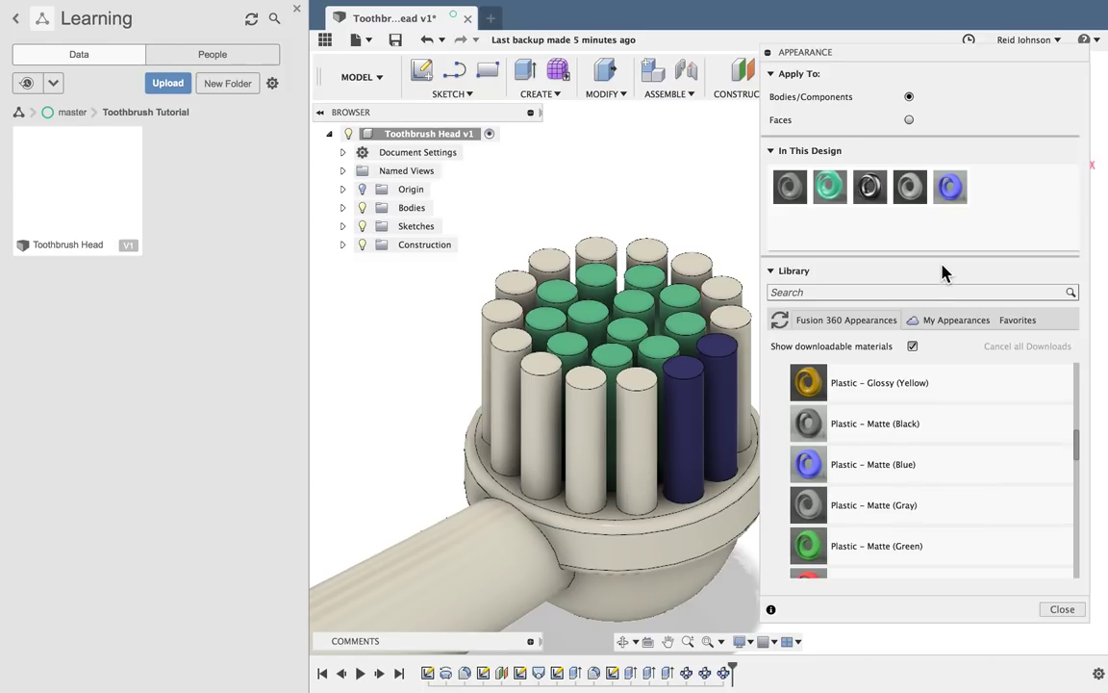
left_click_drag(951, 186, 651, 392)
left_click_drag(951, 187, 501, 323)
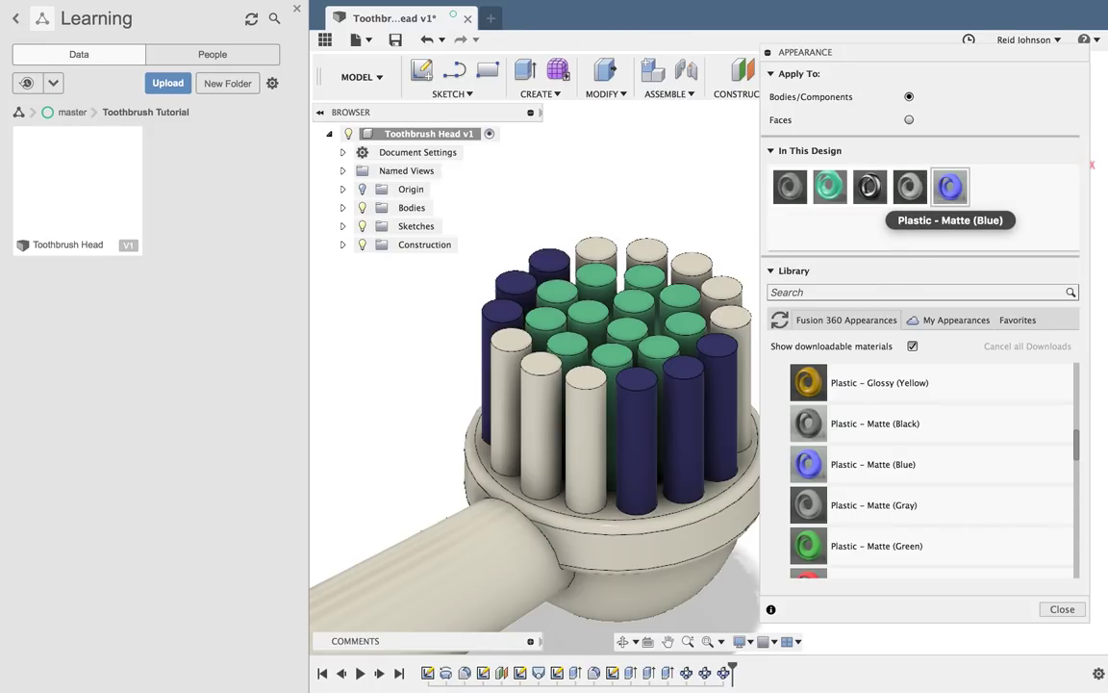
left_click(1066, 612)
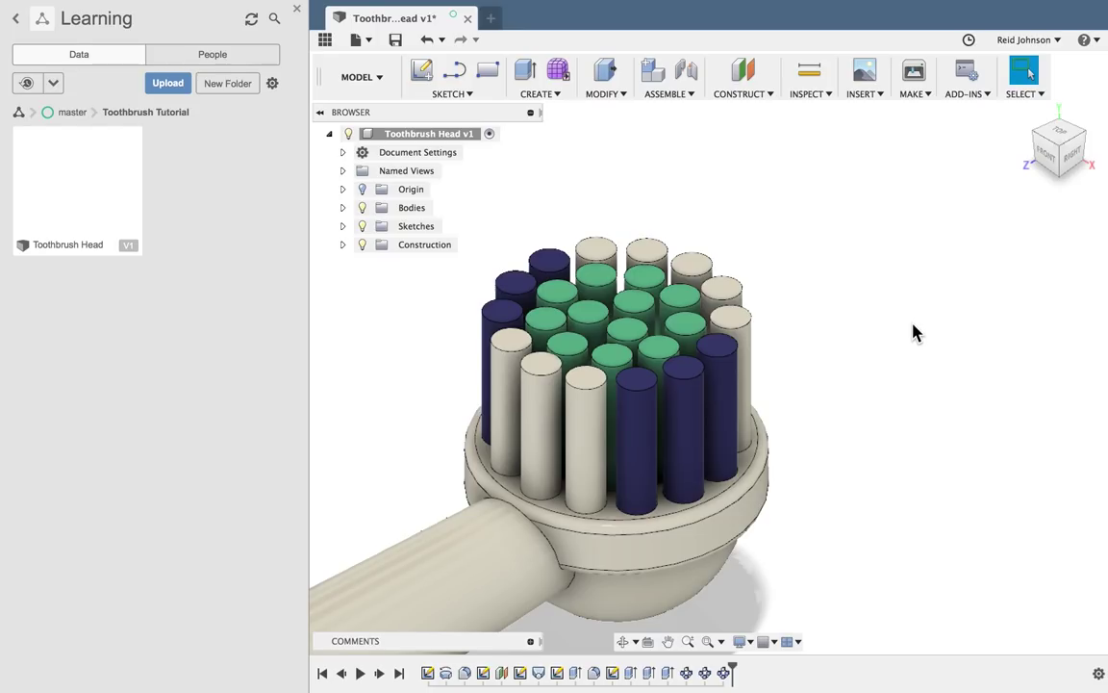
Step: Use Press Pull to raise the top faces of the six blue bristles by about 0.6 mm
left_click(613, 96)
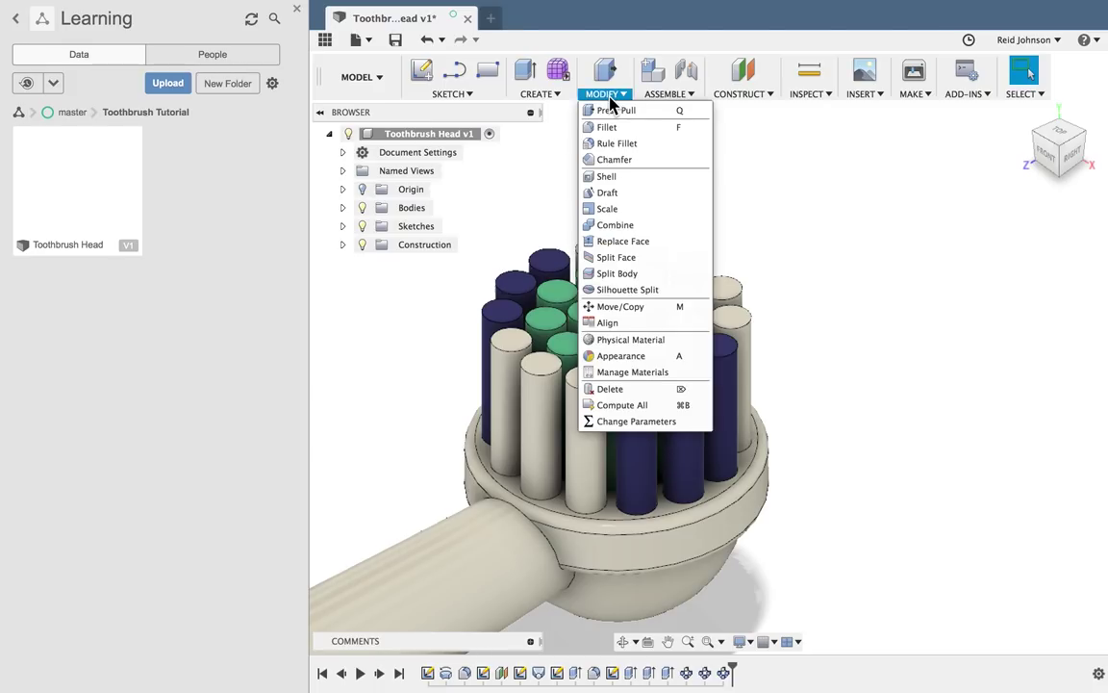
left_click(614, 110)
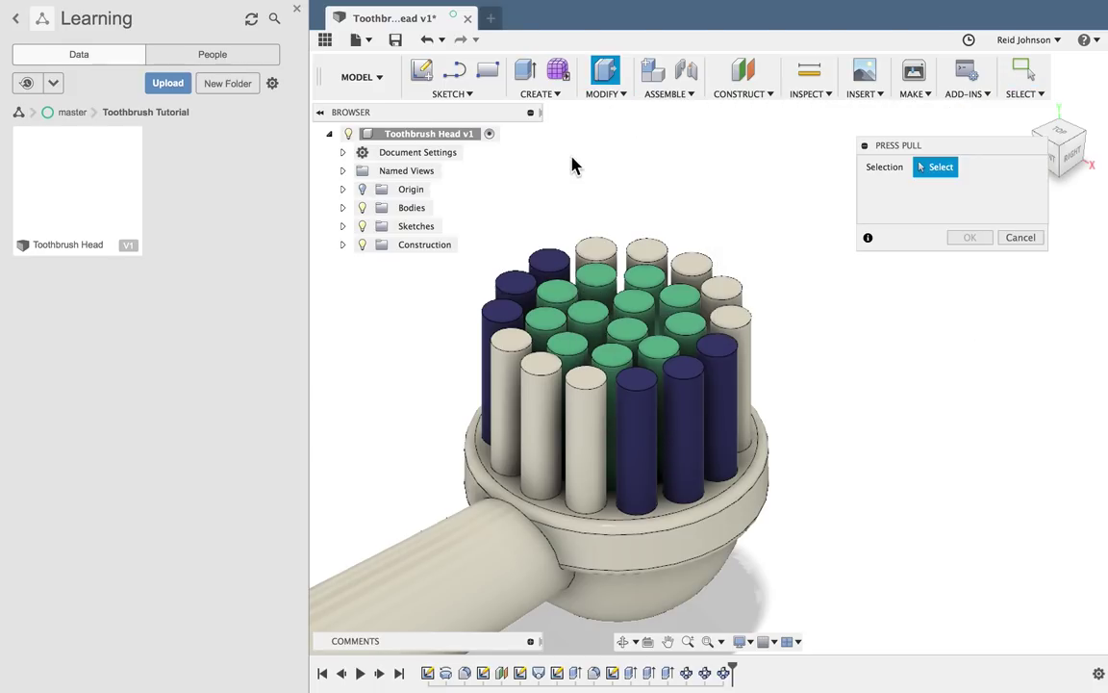
left_click(553, 264)
left_click(518, 286)
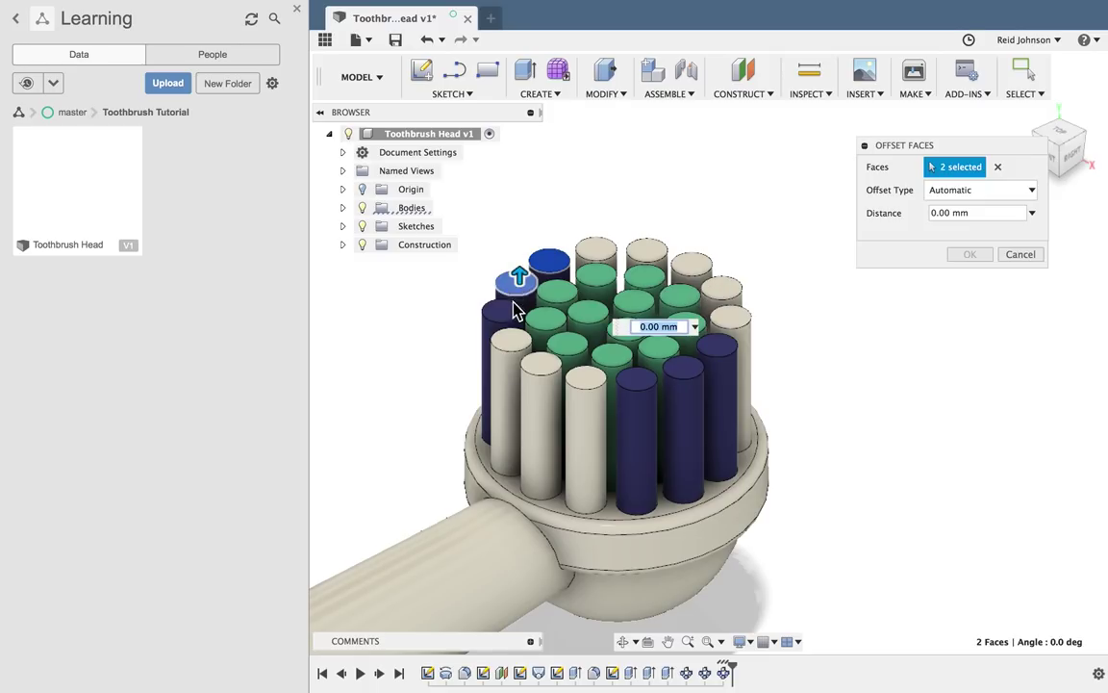
left_click(505, 308)
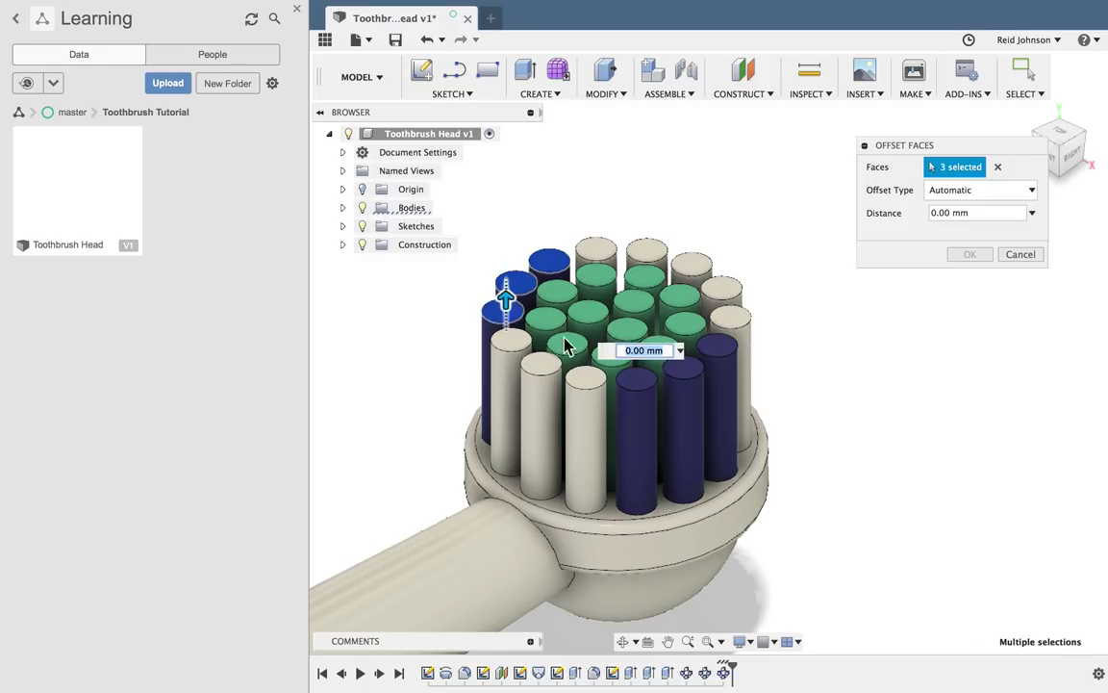
left_click(639, 383)
left_click(689, 375)
left_click(717, 348)
left_click_drag(717, 344, 720, 334)
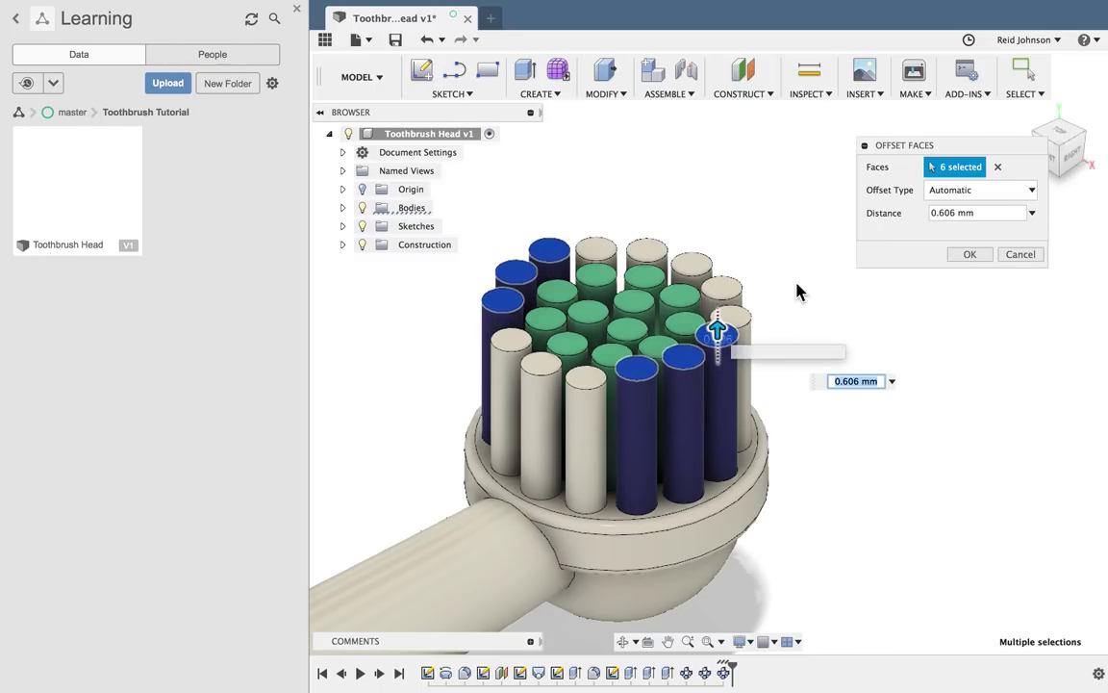
left_click(970, 255)
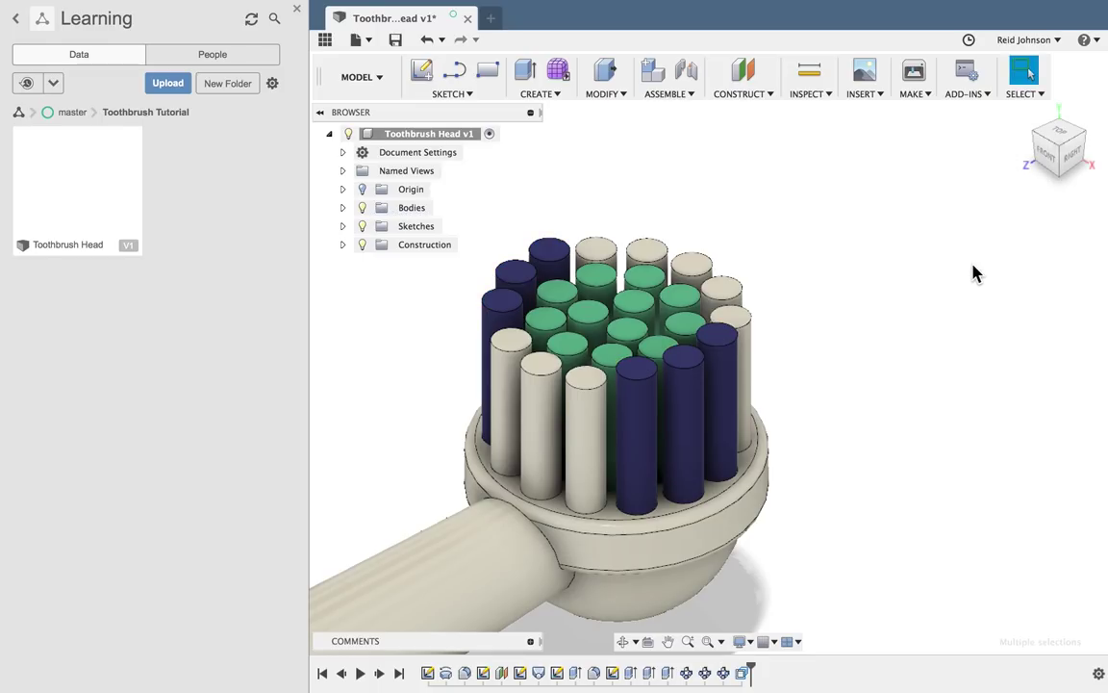
Step: Save the finished Toothbrush Head design with the whole model in view
scroll(914, 390, "down", 8)
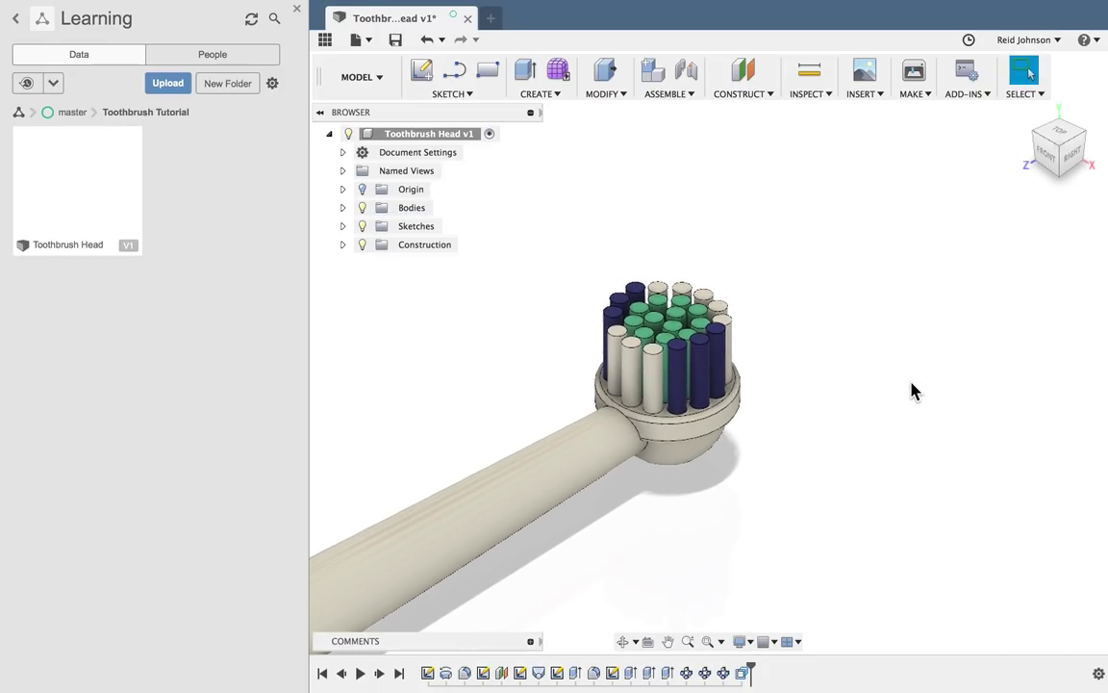
key("F6")
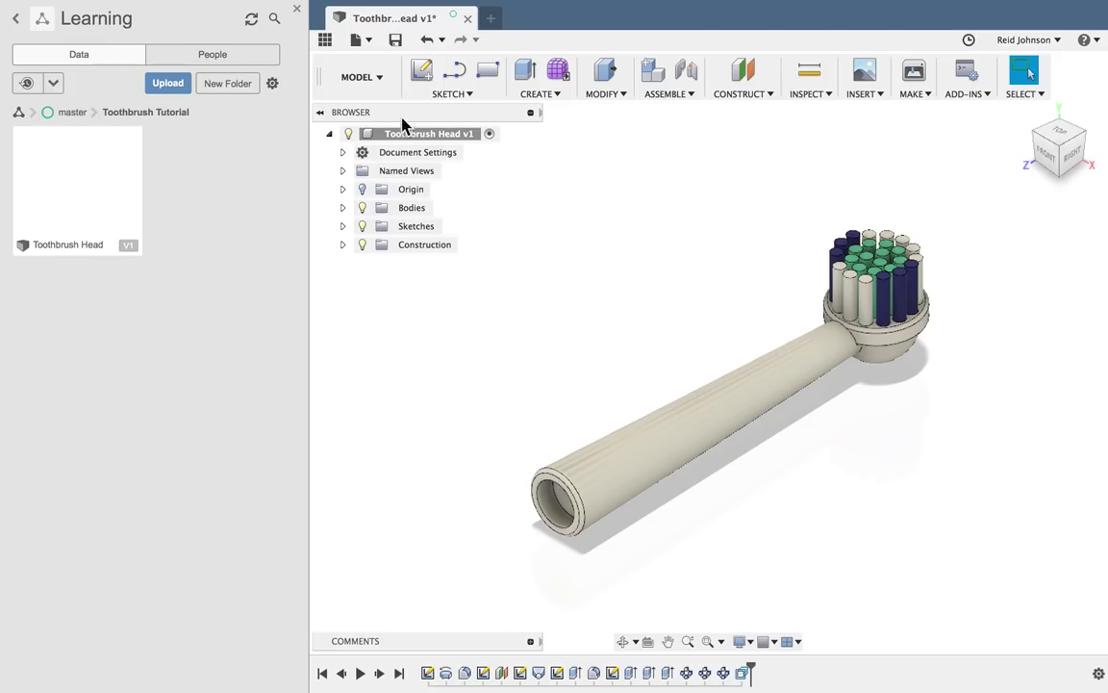
left_click(395, 40)
left_click(543, 345)
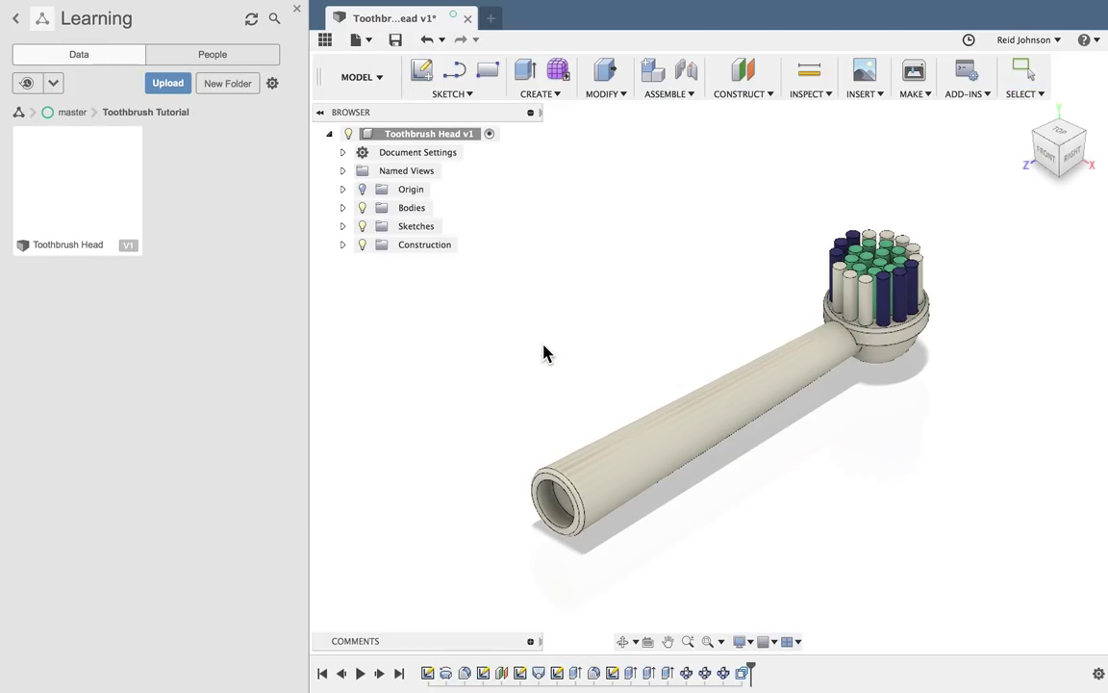